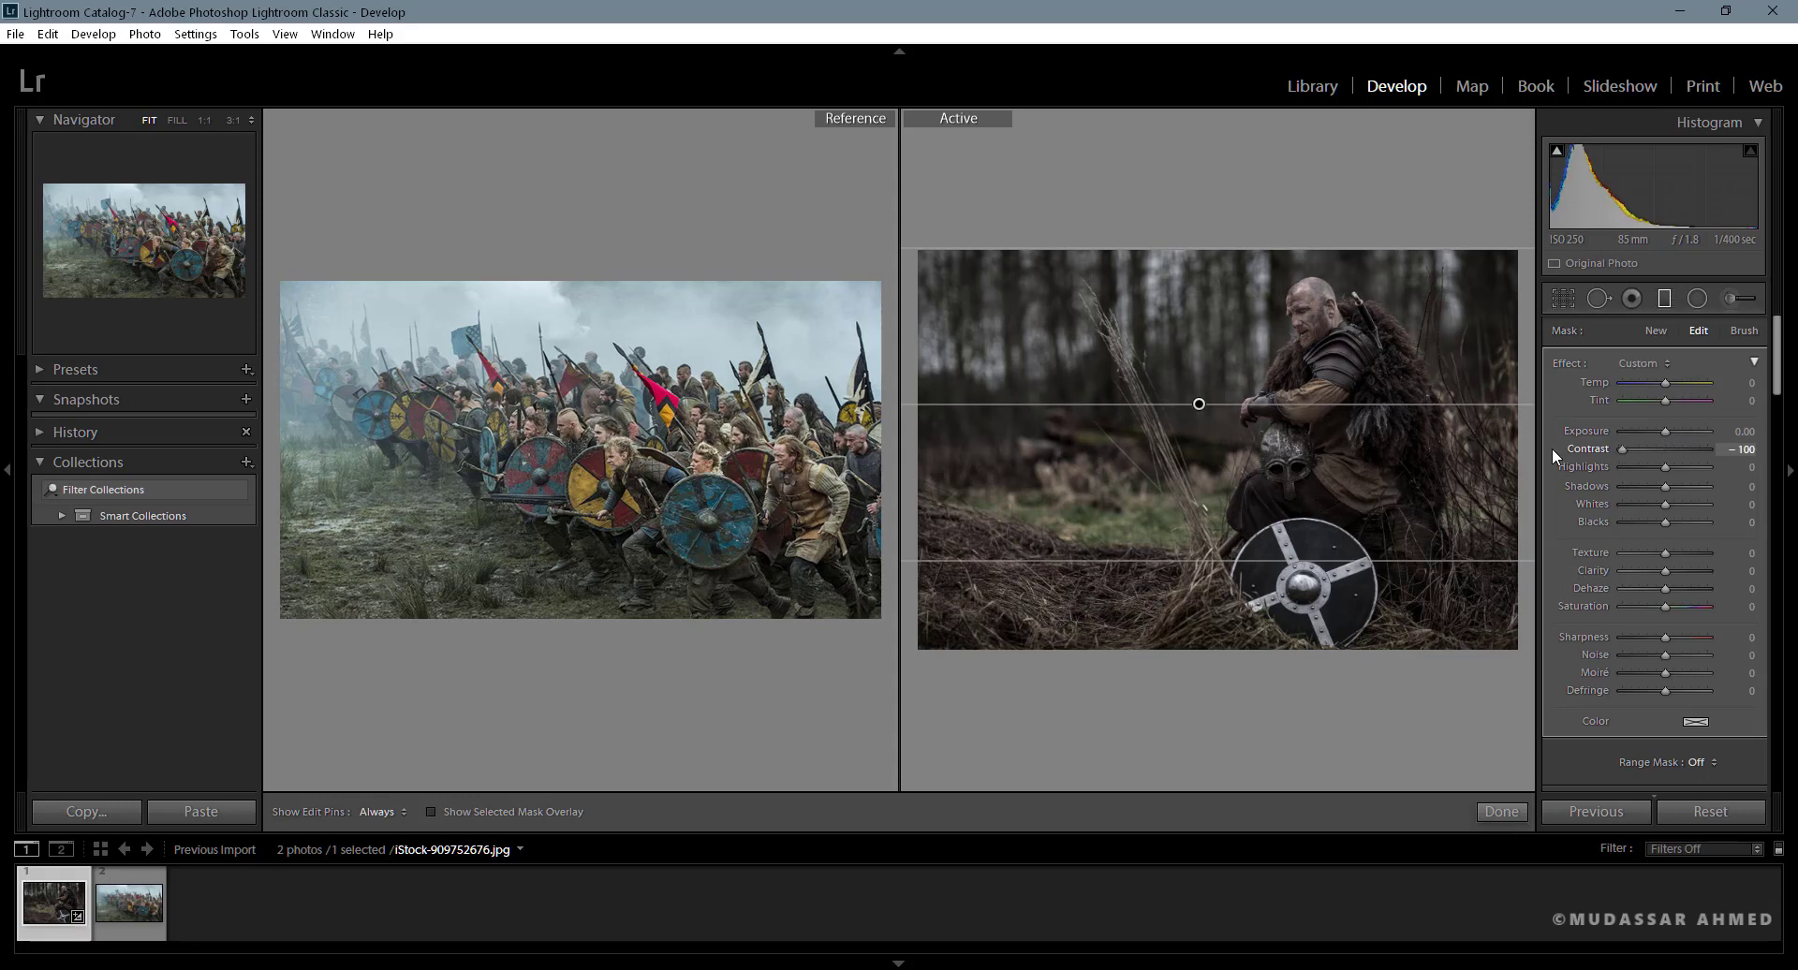
# - Raise the graduated filter's Blacks and Shadows to 100 each
pyautogui.moveTo(1663, 521); pyautogui.dragTo(1752, 519)
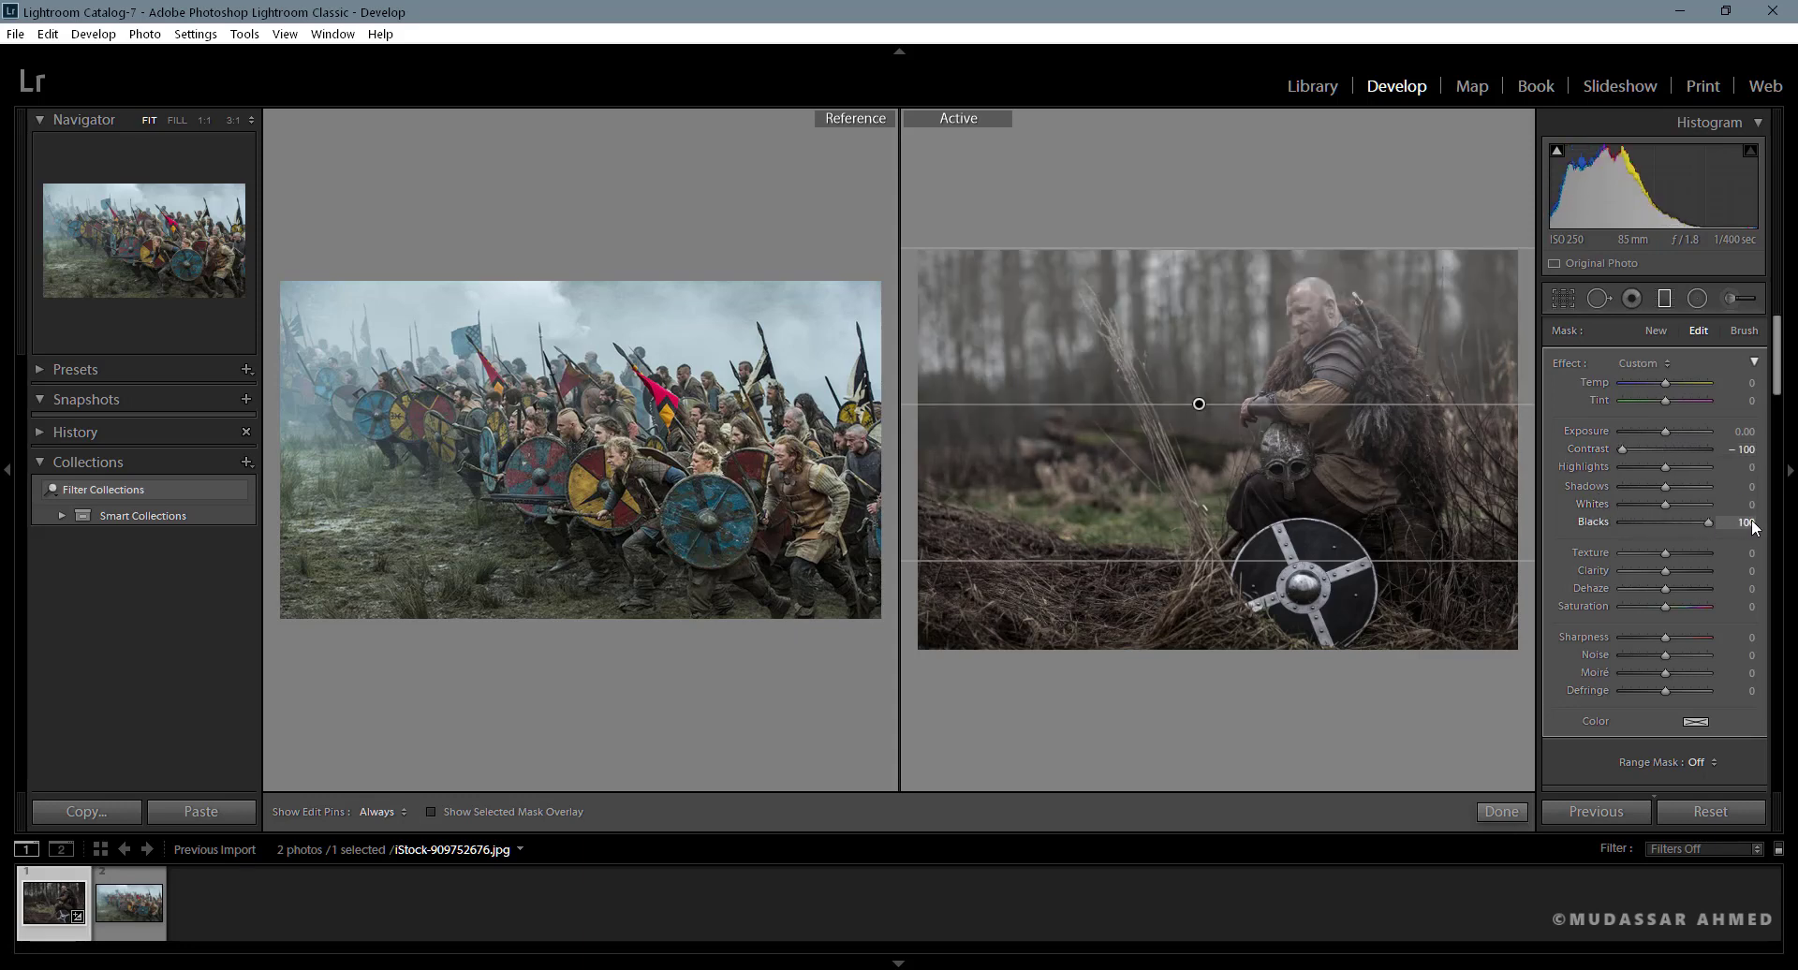
pyautogui.moveTo(1662, 484); pyautogui.dragTo(1721, 483)
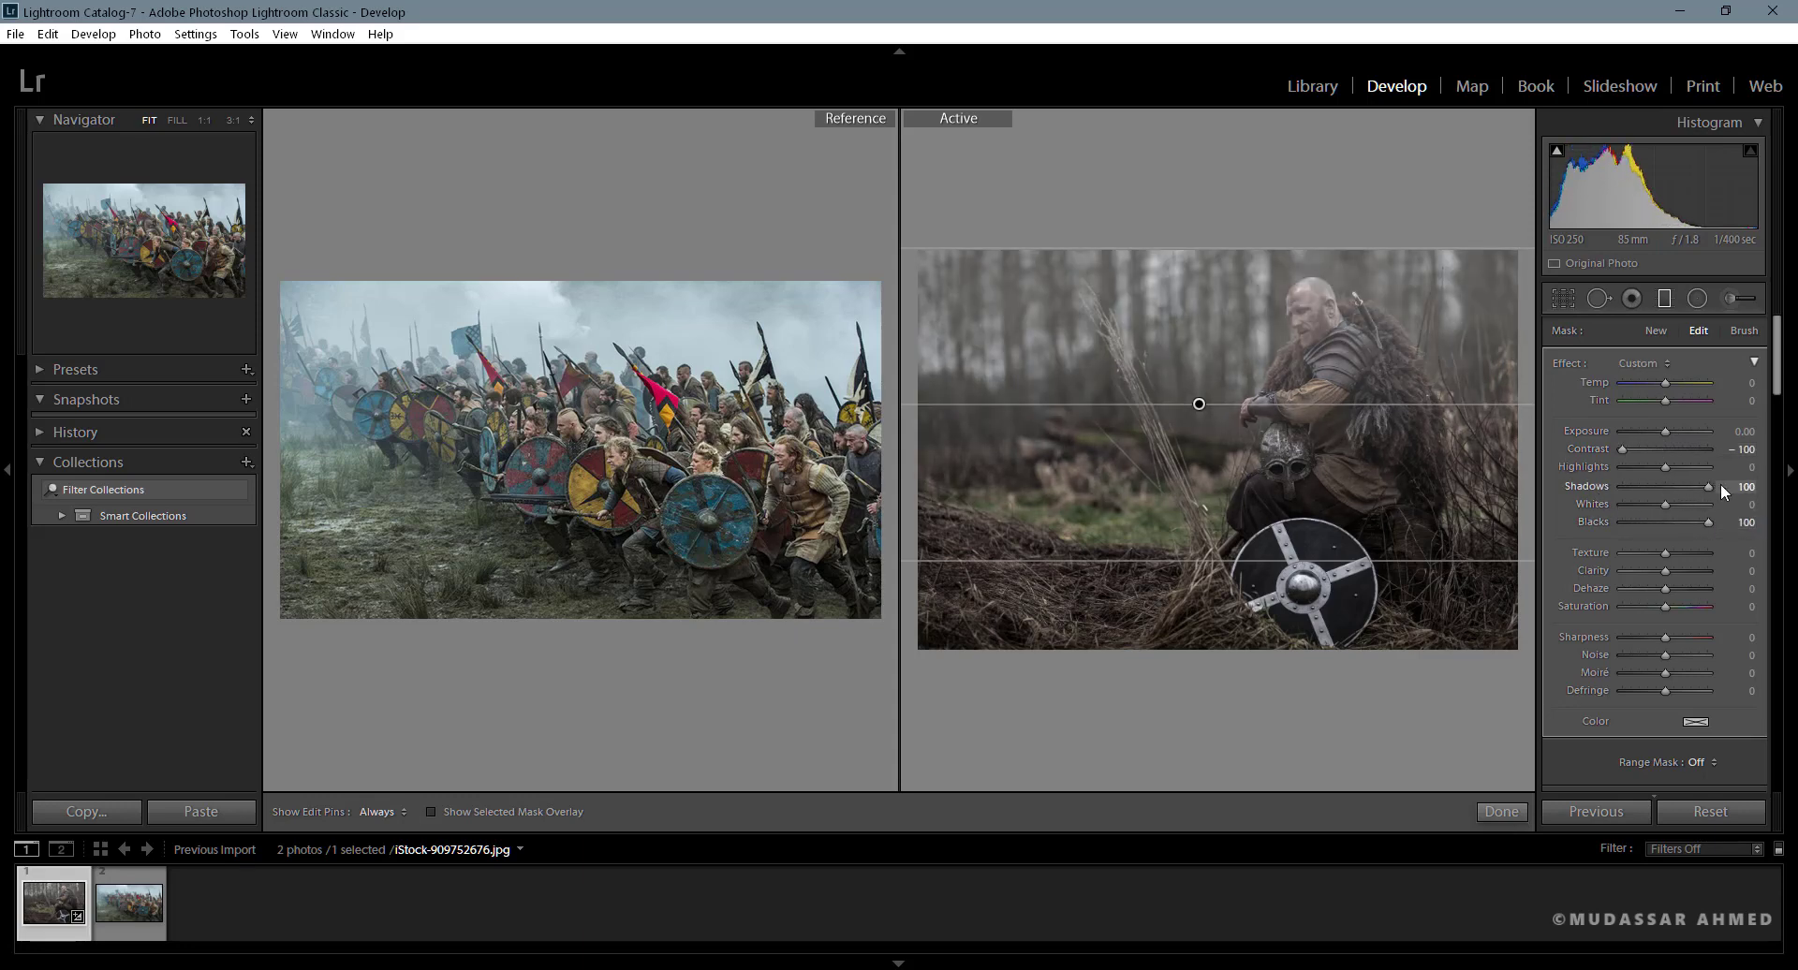
# - Set the graduated filter's mask brush to Erase with size 8 and Auto Mask enabled
pyautogui.click(1747, 331)
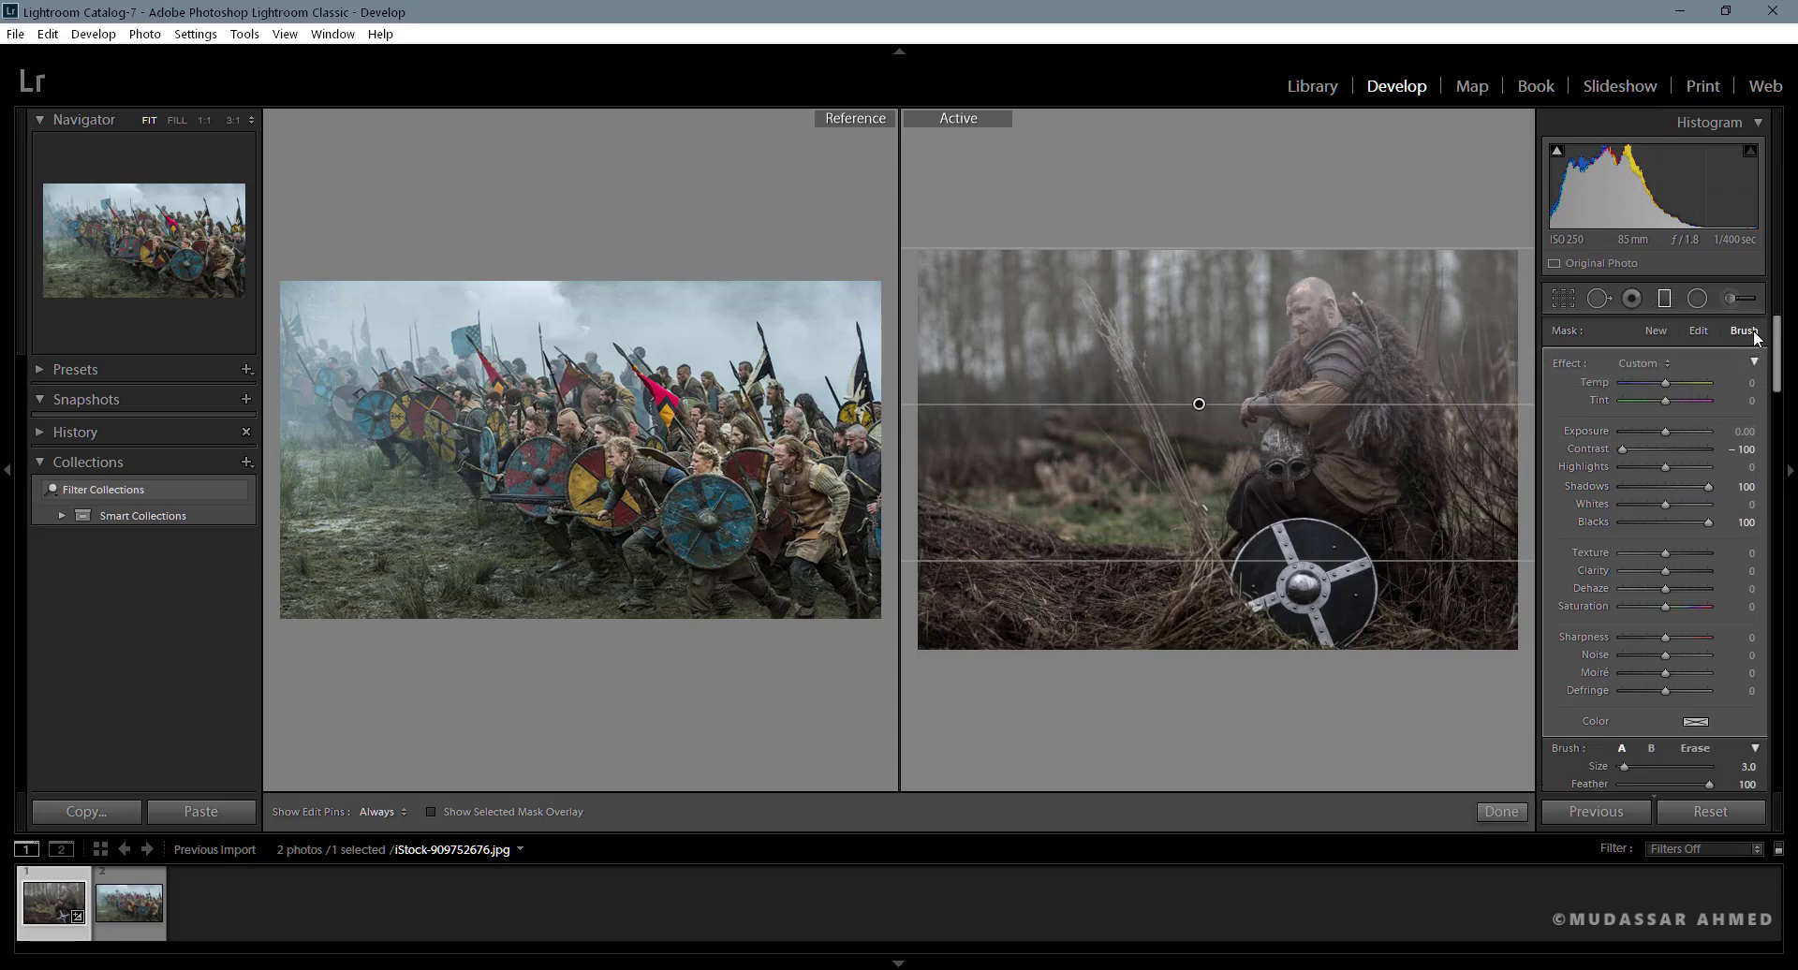
pyautogui.moveTo(1777, 354)
pyautogui.mouseDown()
pyautogui.moveTo(1777, 436)
pyautogui.moveTo(1784, 398)
pyautogui.mouseUp()
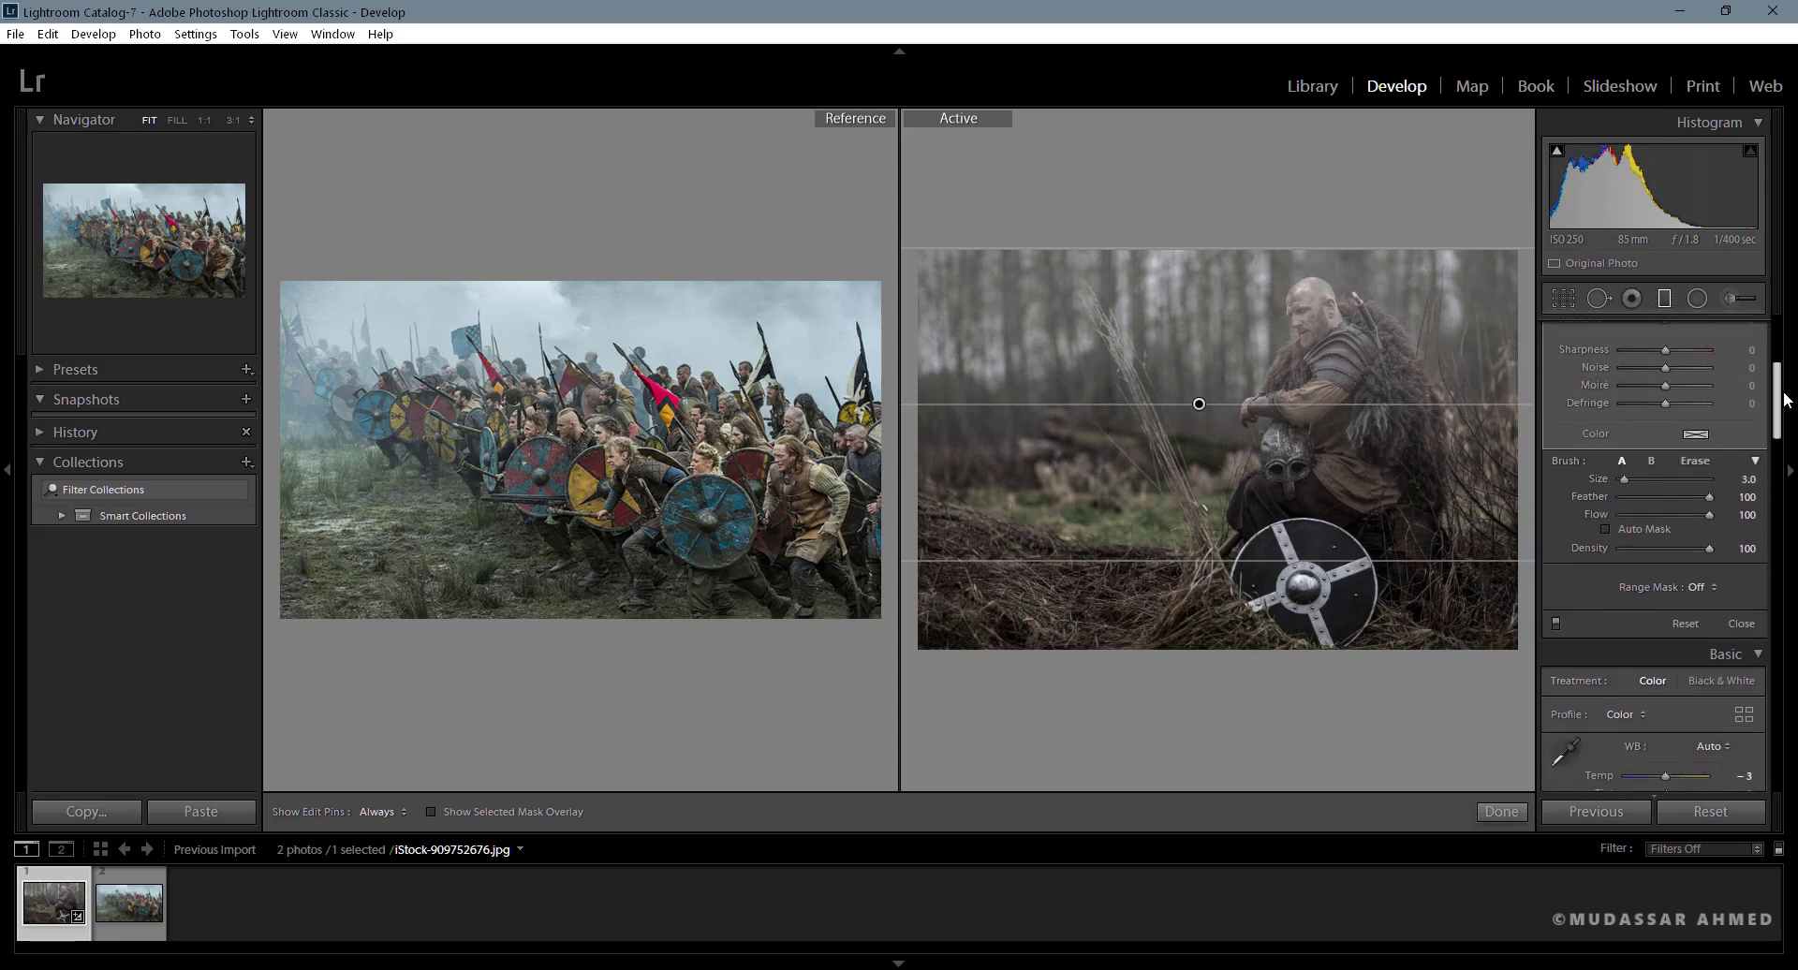
pyautogui.click(1704, 459)
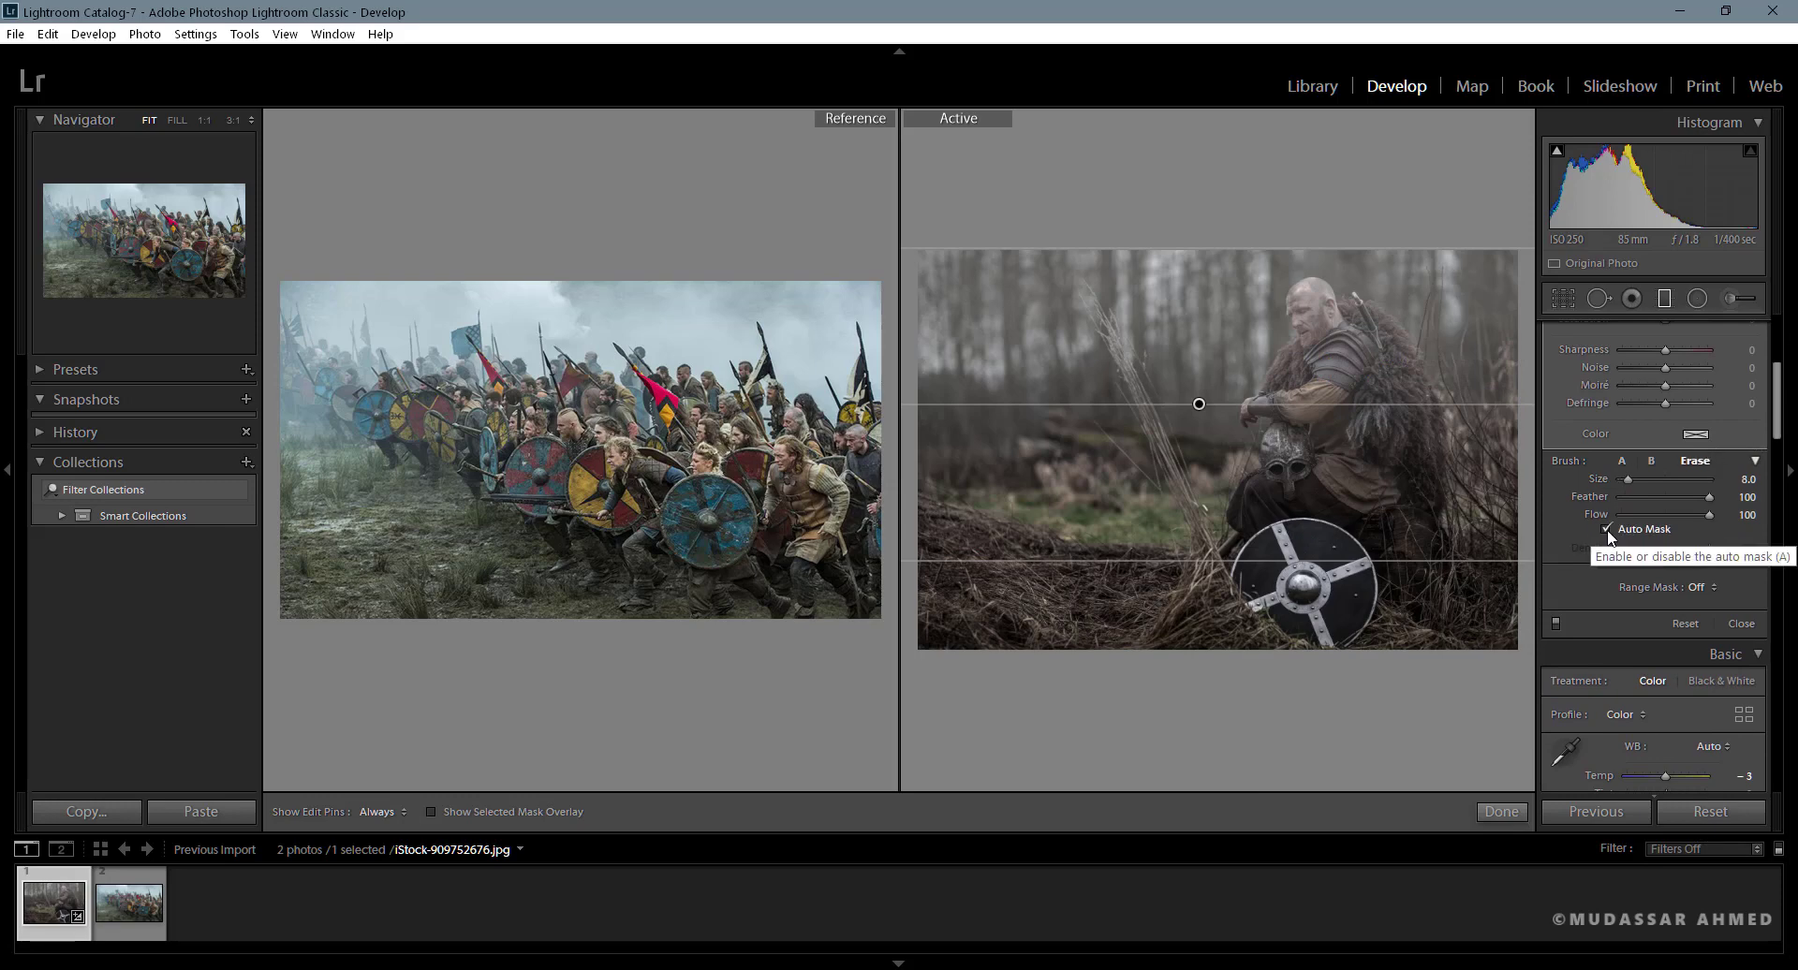
# - Hide the edit pins and erase the gradient mask from the seated warrior's head and face
pyautogui.press('z')
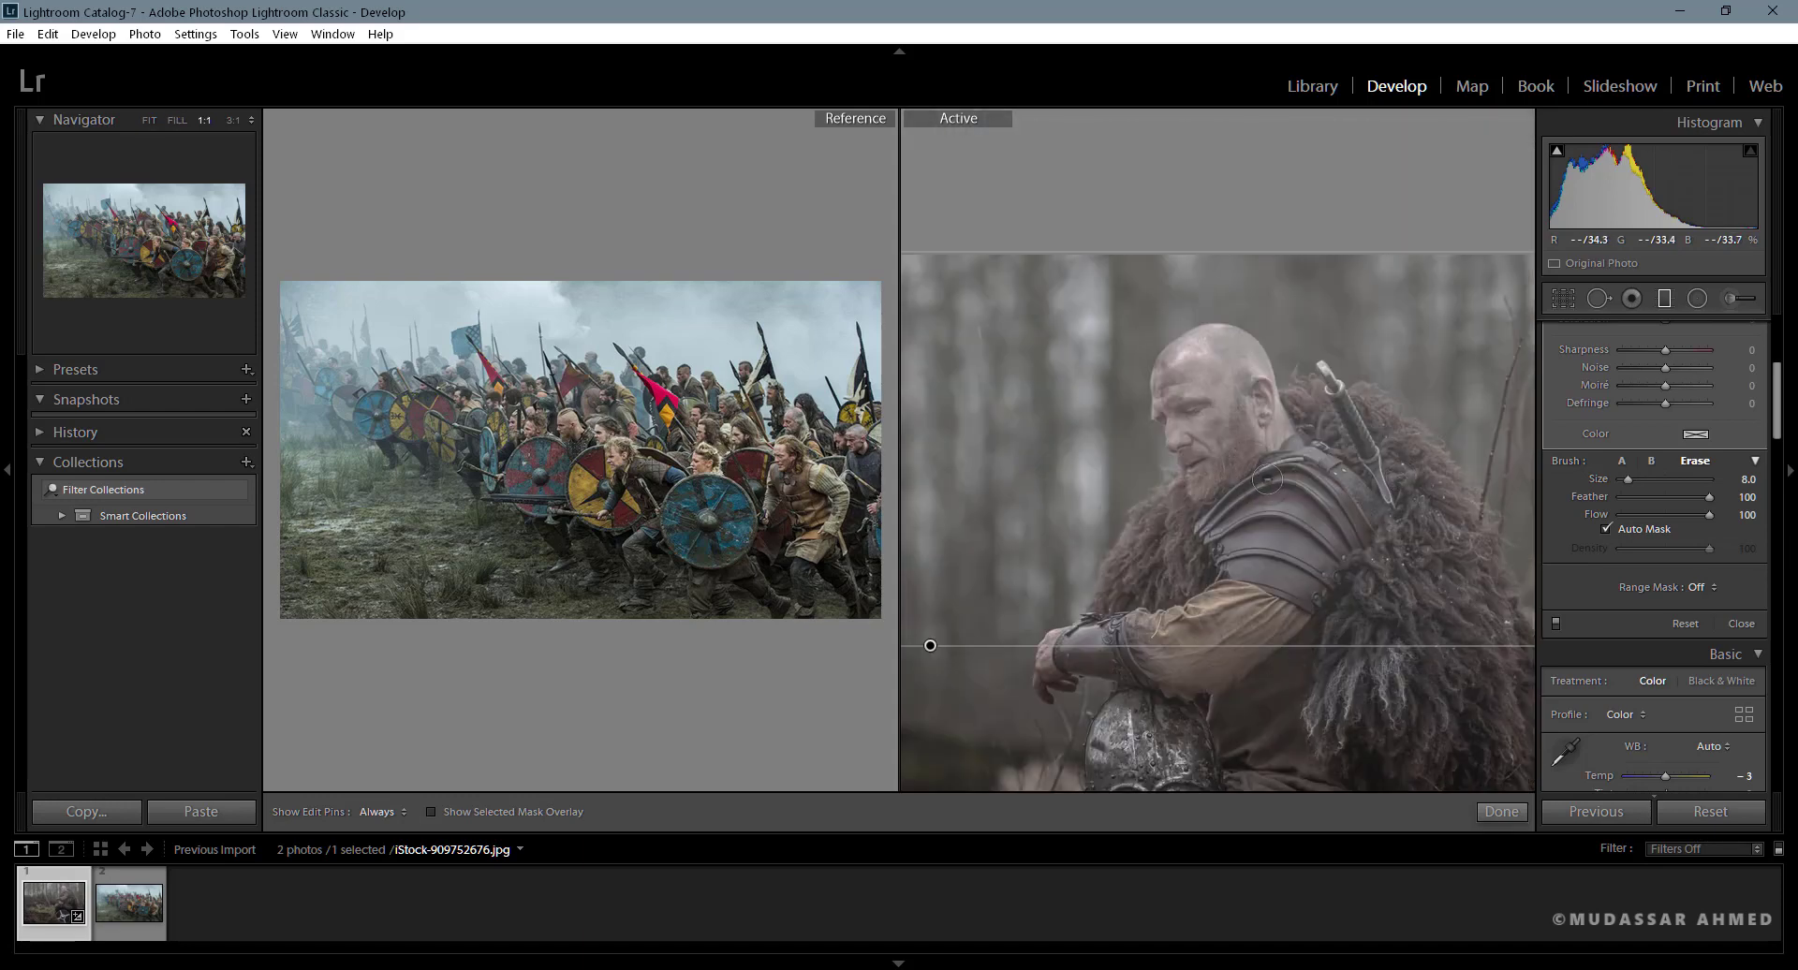
pyautogui.press('h')
pyautogui.moveTo(1256, 442)
pyautogui.mouseDown()
pyautogui.moveTo(1245, 372)
pyautogui.moveTo(1268, 438)
pyautogui.moveTo(1249, 352)
pyautogui.moveTo(1192, 374)
pyautogui.moveTo(1221, 376)
pyautogui.moveTo(1185, 362)
pyautogui.moveTo(1206, 349)
pyautogui.moveTo(1260, 393)
pyautogui.moveTo(1257, 373)
pyautogui.moveTo(1274, 432)
pyautogui.moveTo(1258, 389)
pyautogui.moveTo(1258, 445)
pyautogui.moveTo(1217, 419)
pyautogui.moveTo(1215, 373)
pyautogui.moveTo(1188, 428)
pyautogui.moveTo(1172, 414)
pyautogui.moveTo(1172, 368)
pyautogui.moveTo(1217, 359)
pyautogui.moveTo(1195, 349)
pyautogui.moveTo(1243, 360)
pyautogui.mouseUp()
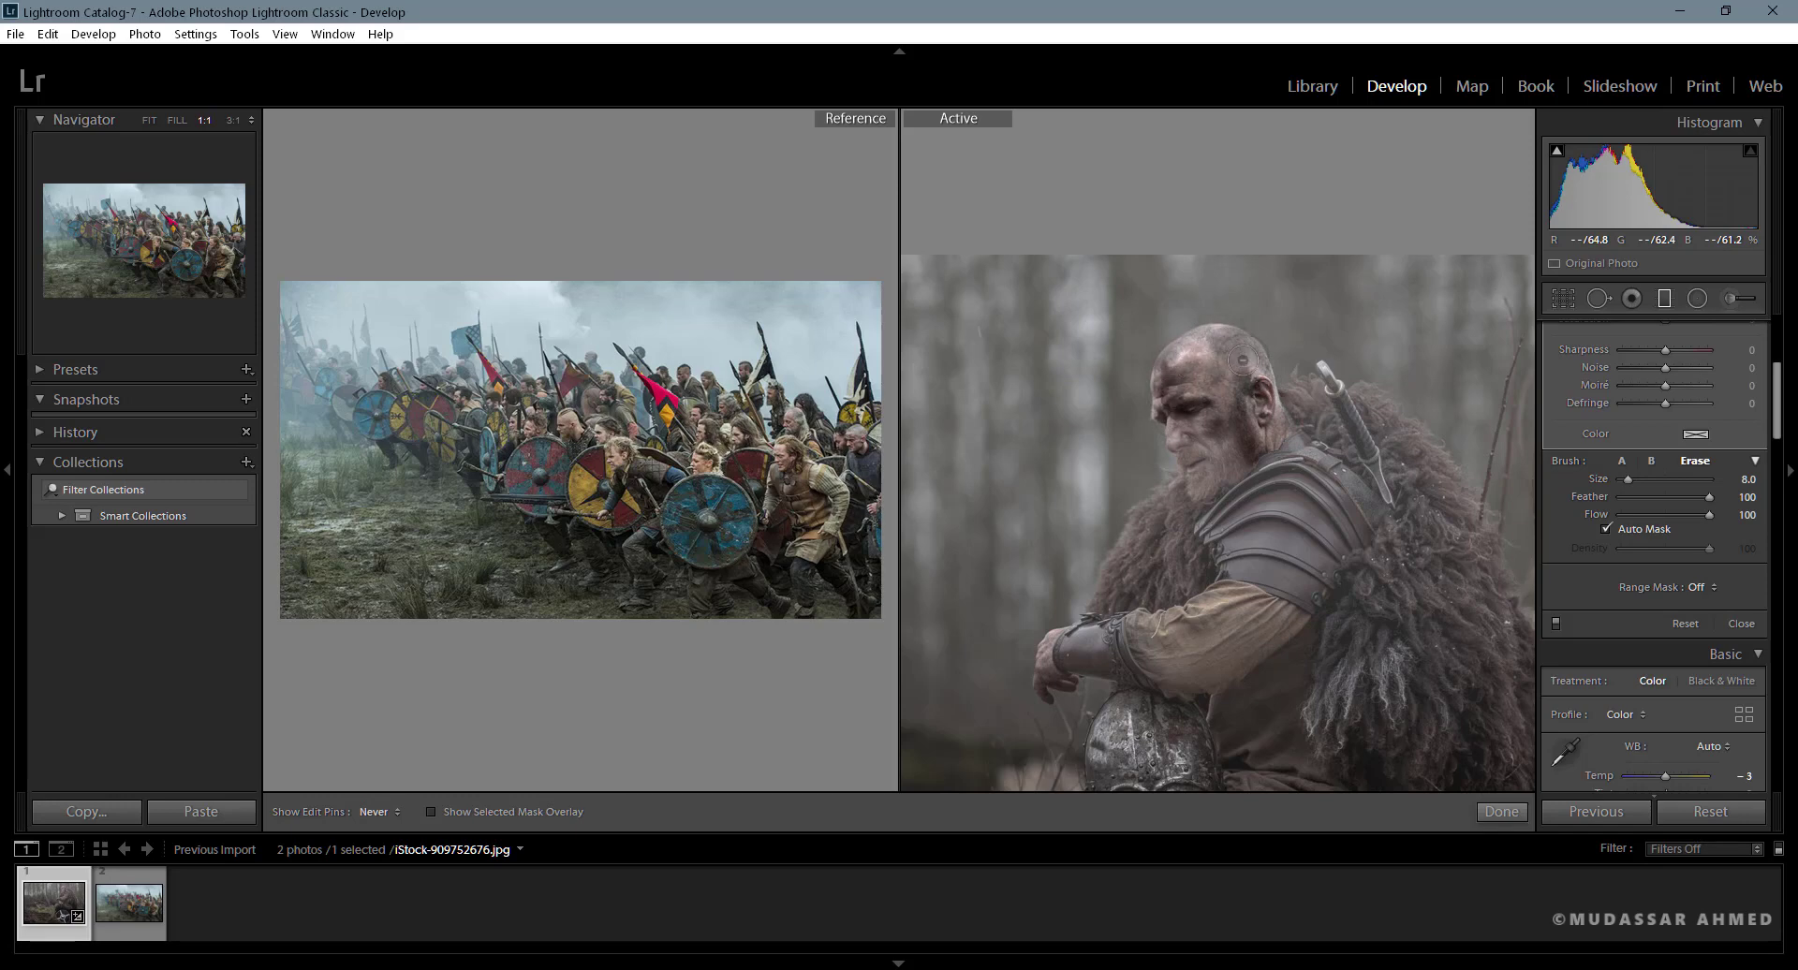
pyautogui.moveTo(1166, 411)
pyautogui.mouseDown()
pyautogui.moveTo(1217, 414)
pyautogui.moveTo(1196, 407)
pyautogui.moveTo(1190, 436)
pyautogui.moveTo(1224, 466)
pyautogui.moveTo(1219, 505)
pyautogui.moveTo(1243, 508)
pyautogui.moveTo(1270, 462)
pyautogui.mouseUp()
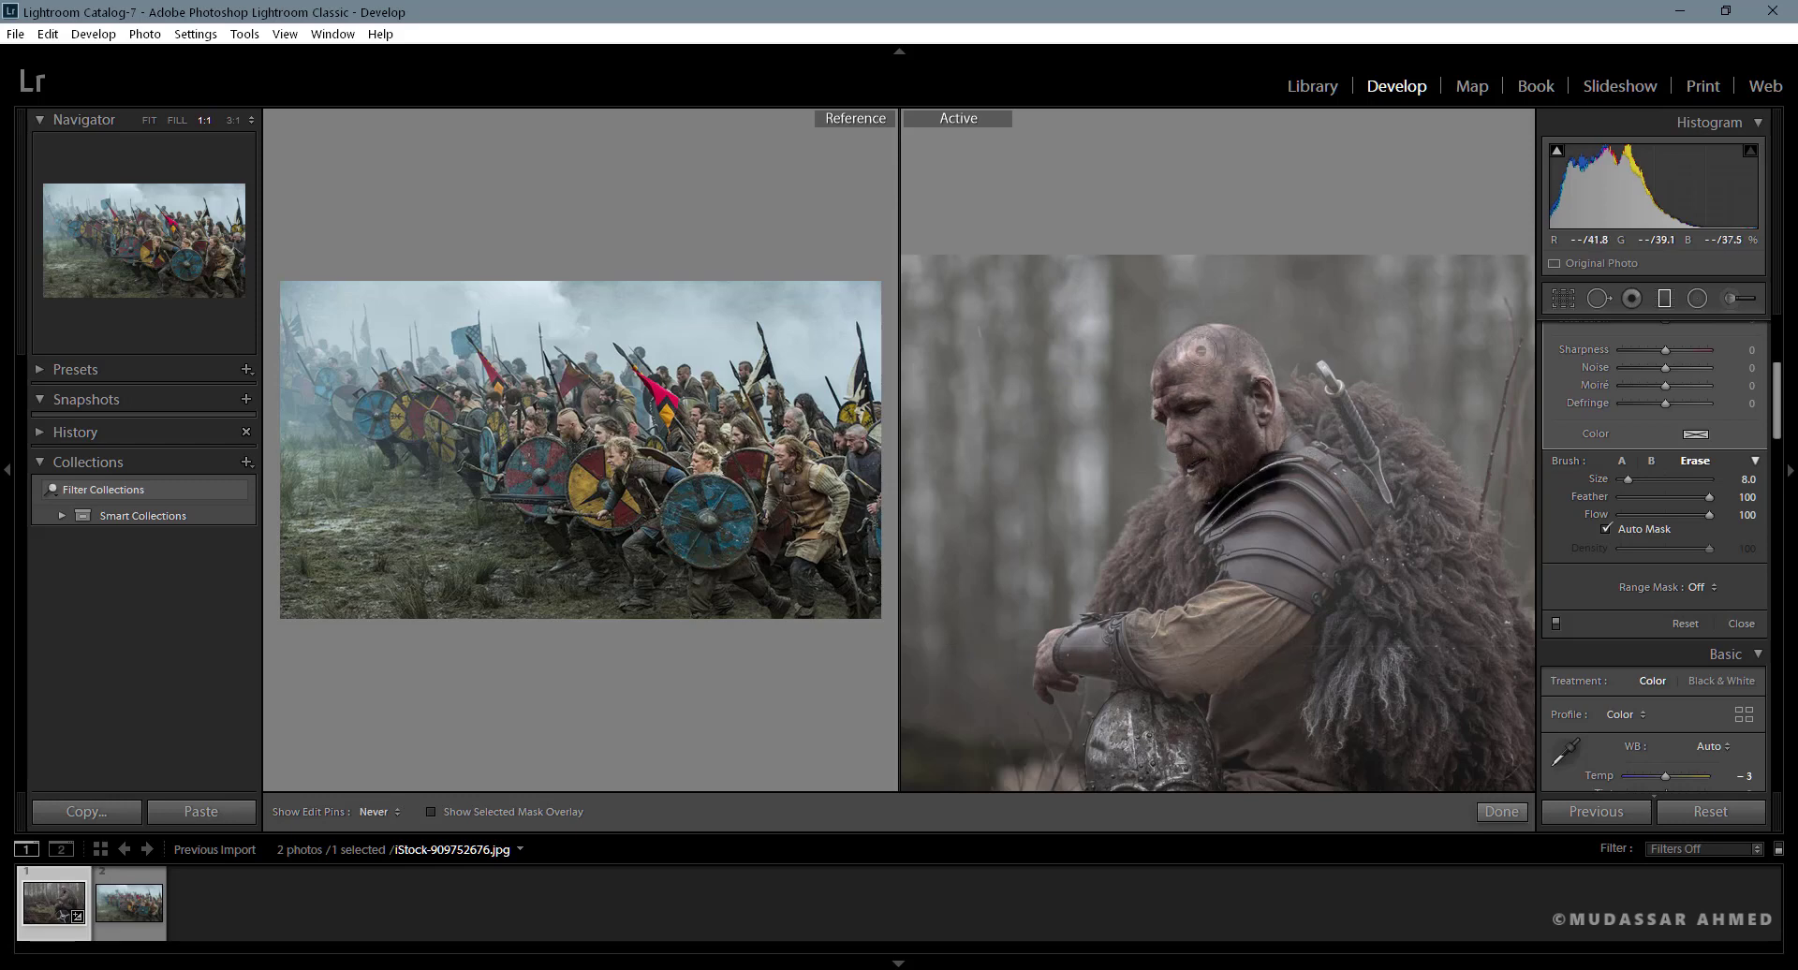
# - Erase the gradient mask from the warrior's armour, arms and fur cloak, varying the brush size between 13 and 9
pyautogui.press('space')
pyautogui.moveTo(1313, 532)
pyautogui.mouseDown()
pyautogui.moveTo(1299, 343)
pyautogui.moveTo(1235, 346)
pyautogui.moveTo(1169, 418)
pyautogui.moveTo(1176, 342)
pyautogui.moveTo(1137, 395)
pyautogui.moveTo(1141, 469)
pyautogui.moveTo(1062, 463)
pyautogui.moveTo(1098, 454)
pyautogui.moveTo(1039, 480)
pyautogui.moveTo(1056, 451)
pyautogui.moveTo(1134, 450)
pyautogui.moveTo(1184, 471)
pyautogui.moveTo(1134, 469)
pyautogui.moveTo(1188, 488)
pyautogui.moveTo(1285, 389)
pyautogui.moveTo(1239, 364)
pyautogui.moveTo(1235, 337)
pyautogui.moveTo(1268, 310)
pyautogui.moveTo(1281, 243)
pyautogui.moveTo(1340, 241)
pyautogui.moveTo(1320, 228)
pyautogui.moveTo(1395, 304)
pyautogui.moveTo(1352, 233)
pyautogui.moveTo(1373, 246)
pyautogui.moveTo(1424, 360)
pyautogui.moveTo(1432, 302)
pyautogui.moveTo(1455, 502)
pyautogui.moveTo(1443, 439)
pyautogui.moveTo(1391, 447)
pyautogui.moveTo(1391, 473)
pyautogui.moveTo(1272, 501)
pyautogui.moveTo(1238, 548)
pyautogui.moveTo(1287, 562)
pyautogui.mouseUp()
pyautogui.scroll(2, 1239, 364)
pyautogui.press('h')
pyautogui.scroll(-1, 1144, 412)
pyautogui.scroll(-5, 1117, 466)
pyautogui.press('h')
pyautogui.press('h')
pyautogui.scroll(5, 1137, 469)
pyautogui.press('h')
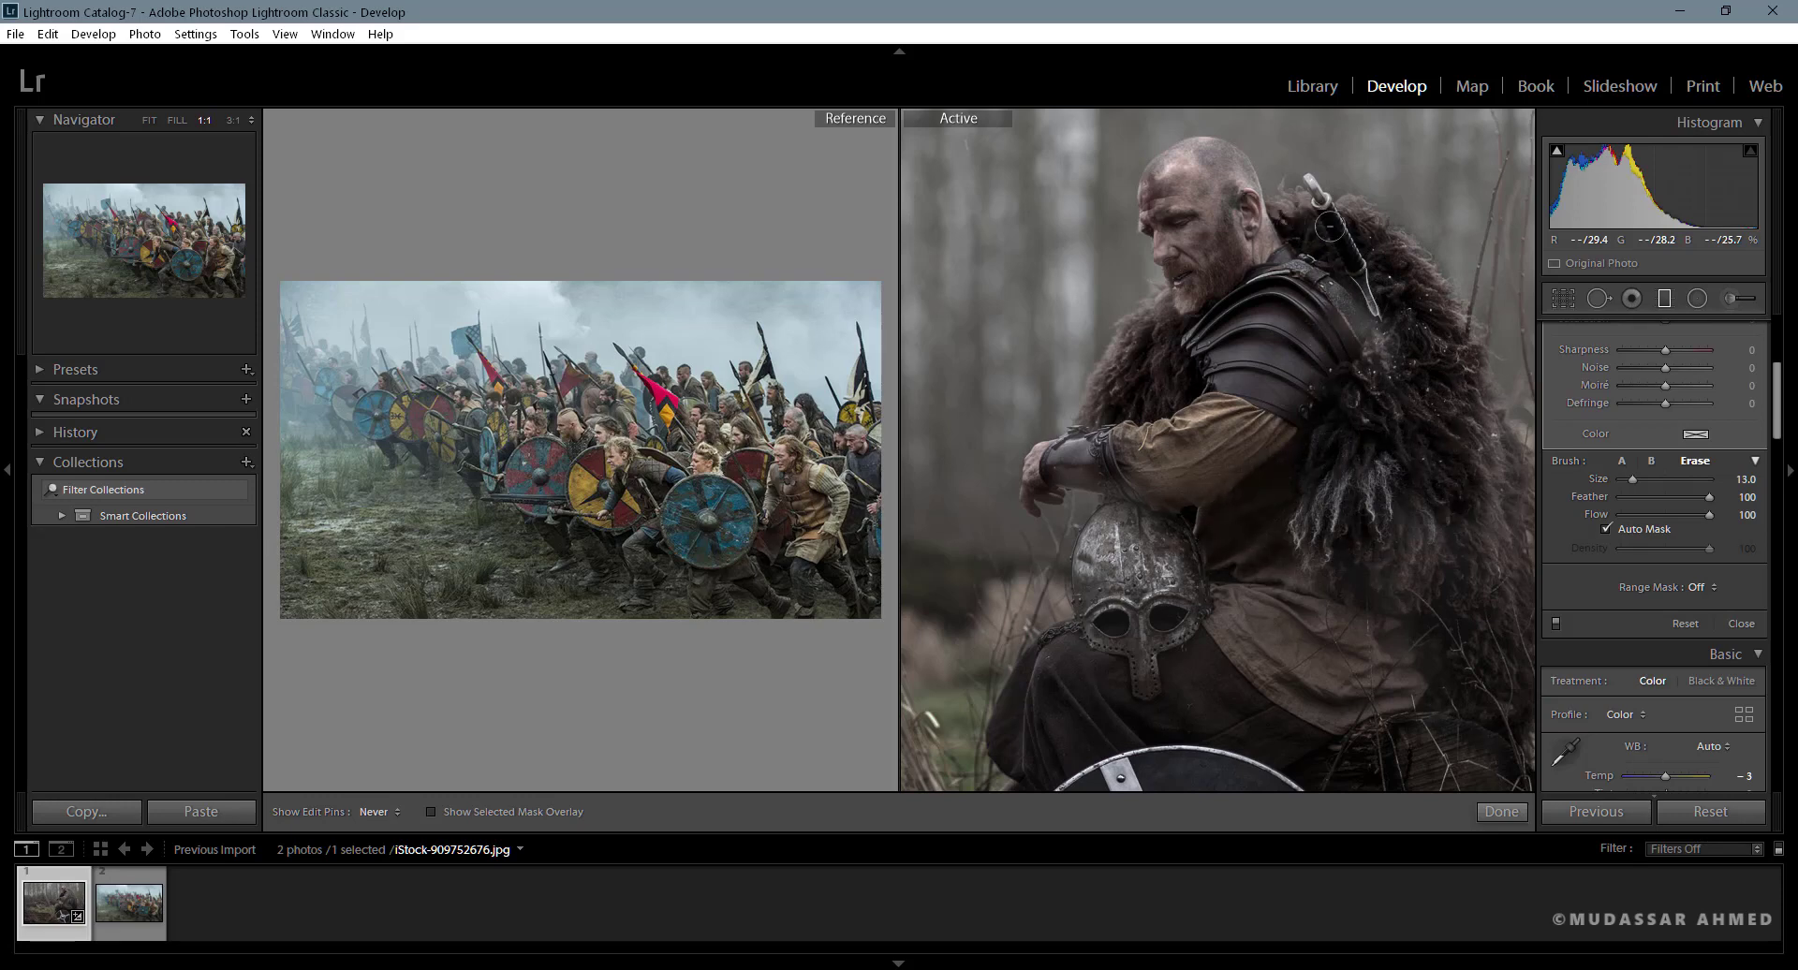
pyautogui.moveTo(1329, 226)
pyautogui.mouseDown()
pyautogui.moveTo(1352, 254)
pyautogui.moveTo(1289, 238)
pyautogui.moveTo(1273, 252)
pyautogui.moveTo(1236, 189)
pyautogui.mouseUp()
pyautogui.scroll(-4, 1253, 248)
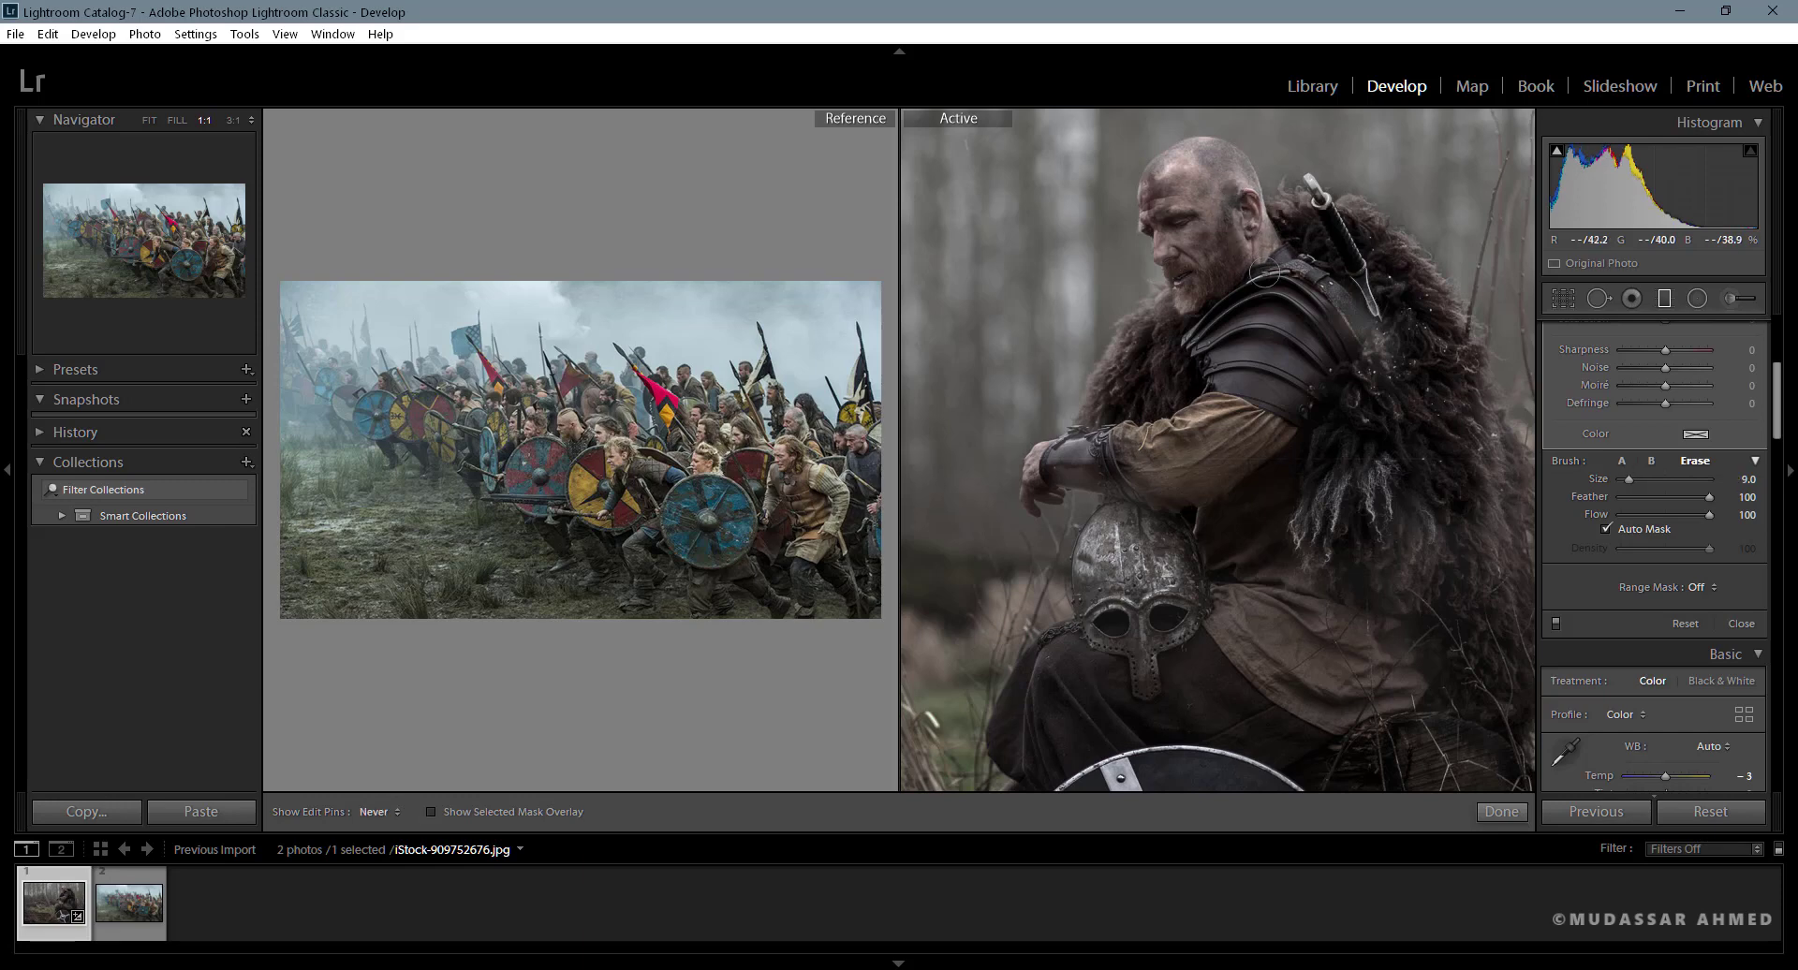
pyautogui.moveTo(1265, 273); pyautogui.dragTo(1346, 332)
# - Erase the remaining gradient mask over the fur cloak, neck and shoulder, reducing the eraser brush to size 7
pyautogui.moveTo(1356, 452)
pyautogui.mouseDown()
pyautogui.moveTo(1073, 195)
pyautogui.moveTo(1214, 314)
pyautogui.mouseUp()
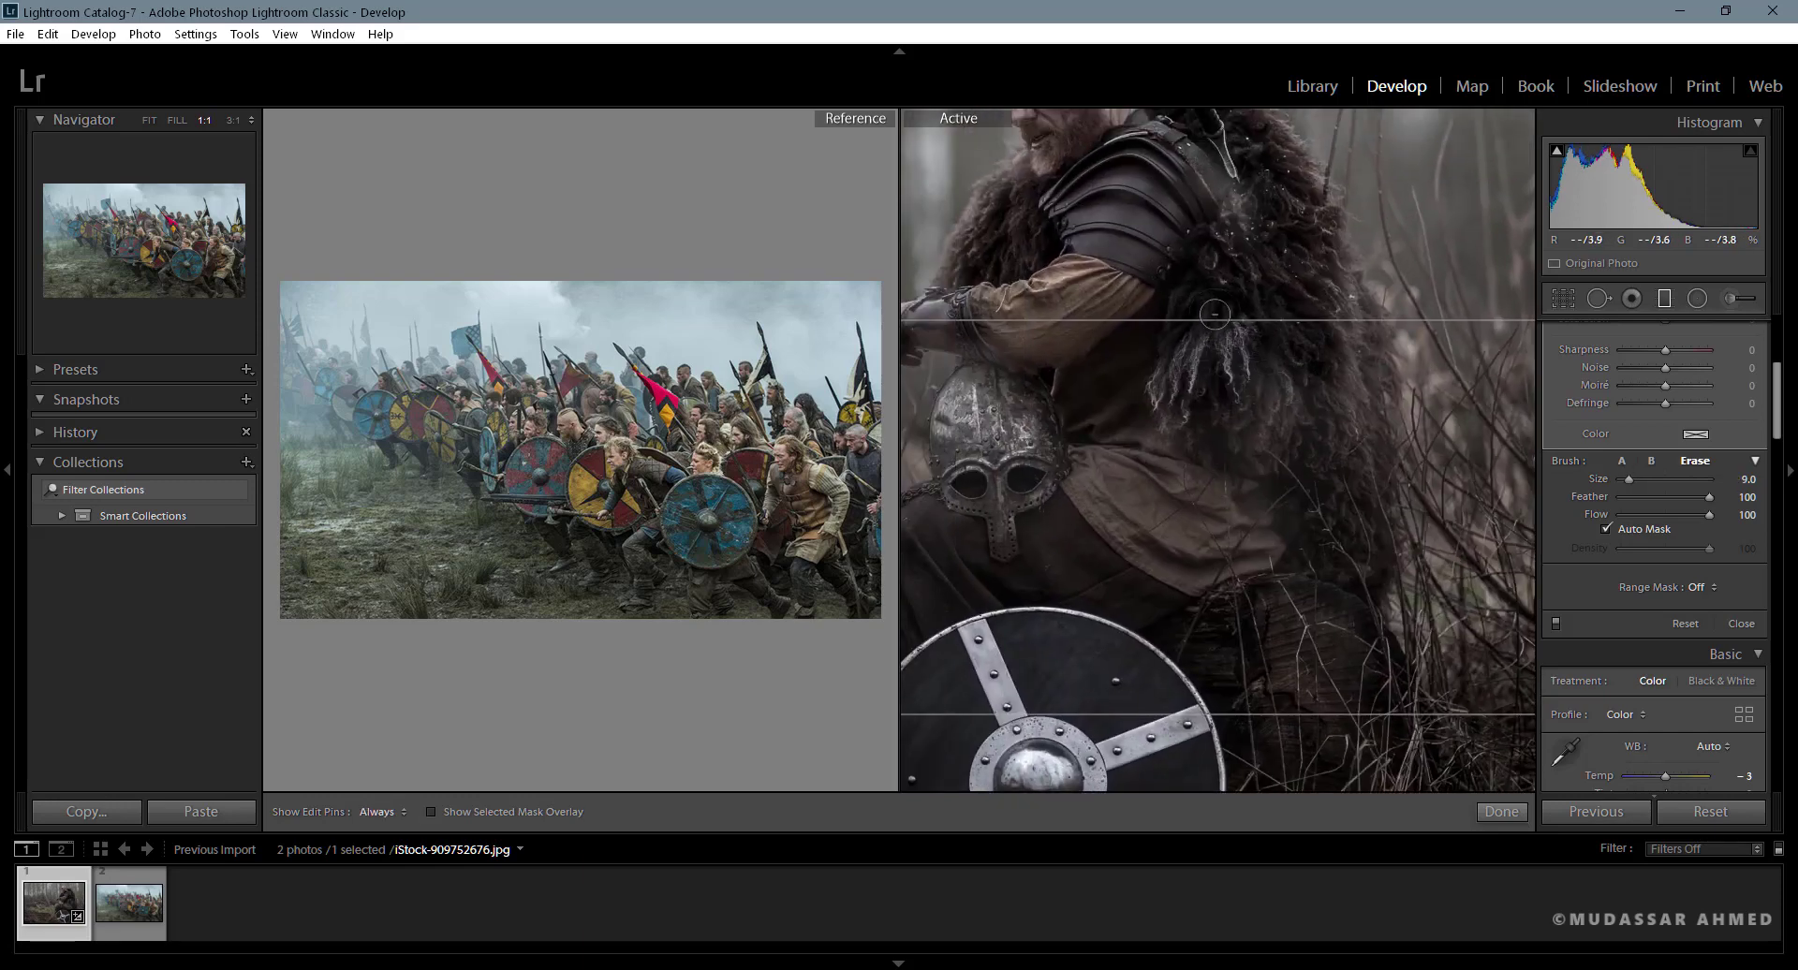
pyautogui.press('z')
pyautogui.scroll(3, 1354, 441)
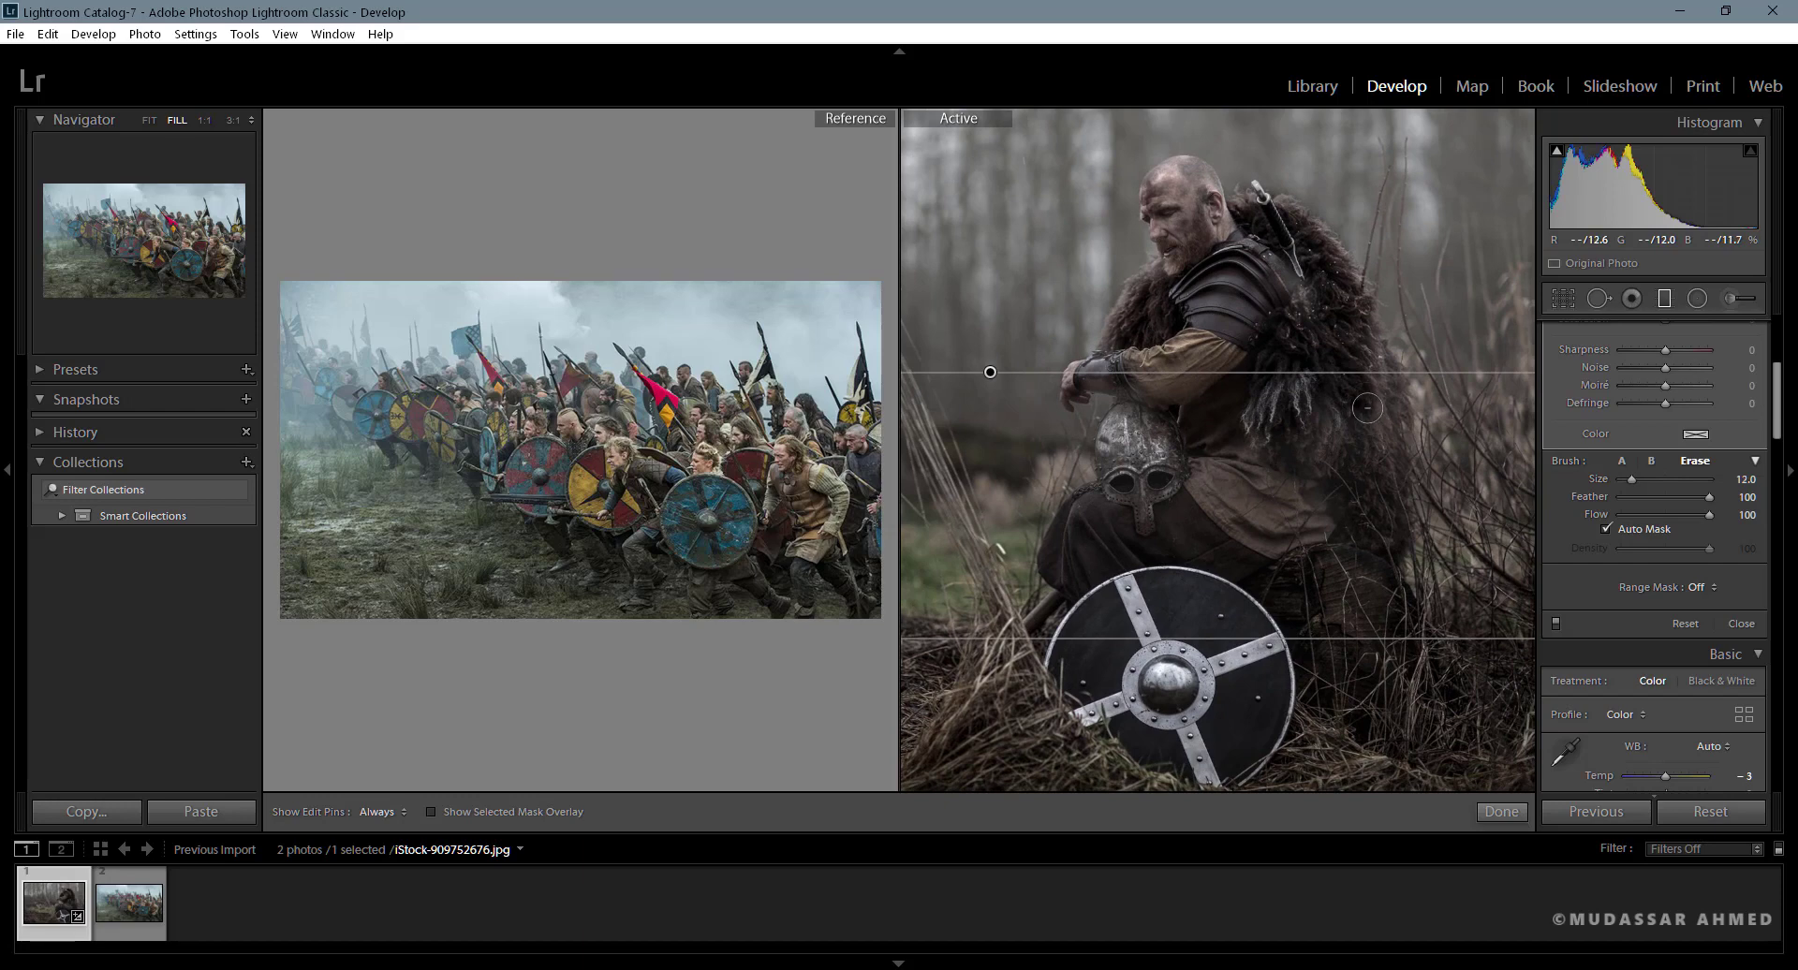
pyautogui.scroll(-1, 1368, 393)
pyautogui.moveTo(1380, 439)
pyautogui.mouseDown()
pyautogui.moveTo(1353, 405)
pyautogui.moveTo(1373, 481)
pyautogui.moveTo(1343, 445)
pyautogui.moveTo(1154, 581)
pyautogui.moveTo(1092, 530)
pyautogui.moveTo(1152, 468)
pyautogui.moveTo(1133, 433)
pyautogui.moveTo(1180, 368)
pyautogui.moveTo(1091, 376)
pyautogui.moveTo(1153, 400)
pyautogui.moveTo(1144, 435)
pyautogui.moveTo(1211, 296)
pyautogui.moveTo(1227, 365)
pyautogui.mouseUp()
pyautogui.scroll(-4, 1164, 377)
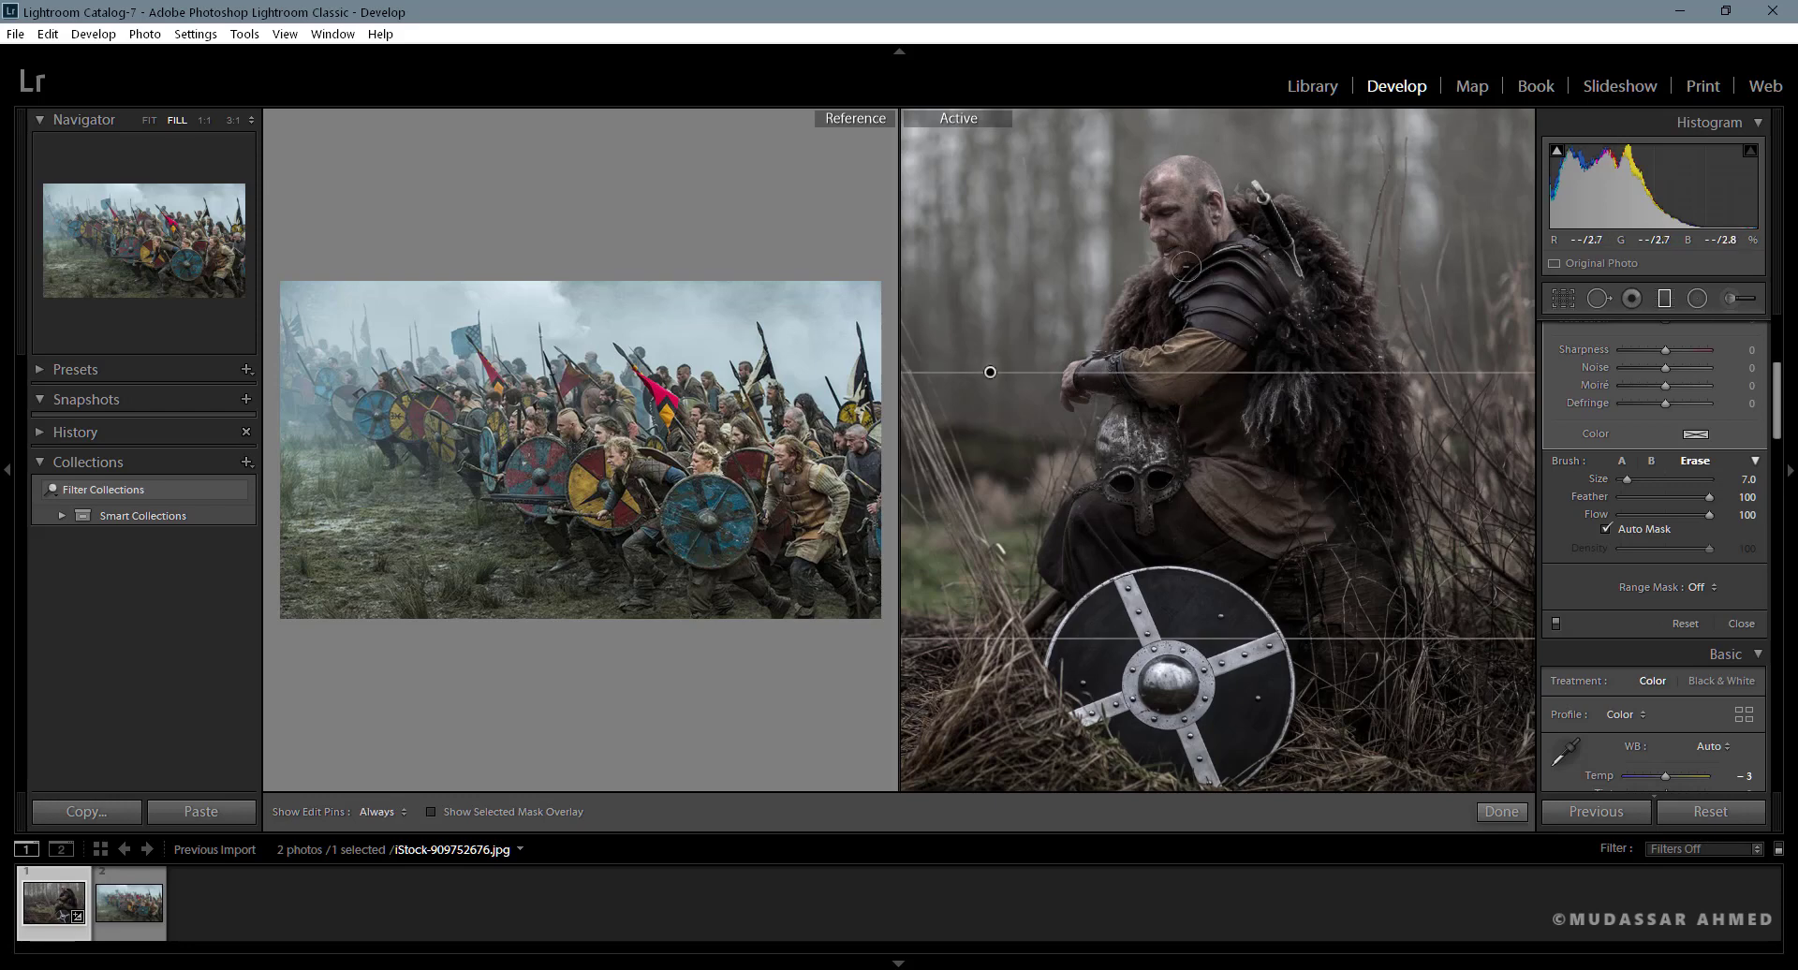
pyautogui.moveTo(1176, 279); pyautogui.dragTo(1180, 256)
pyautogui.moveTo(1257, 191); pyautogui.dragTo(1302, 291)
pyautogui.press('z')
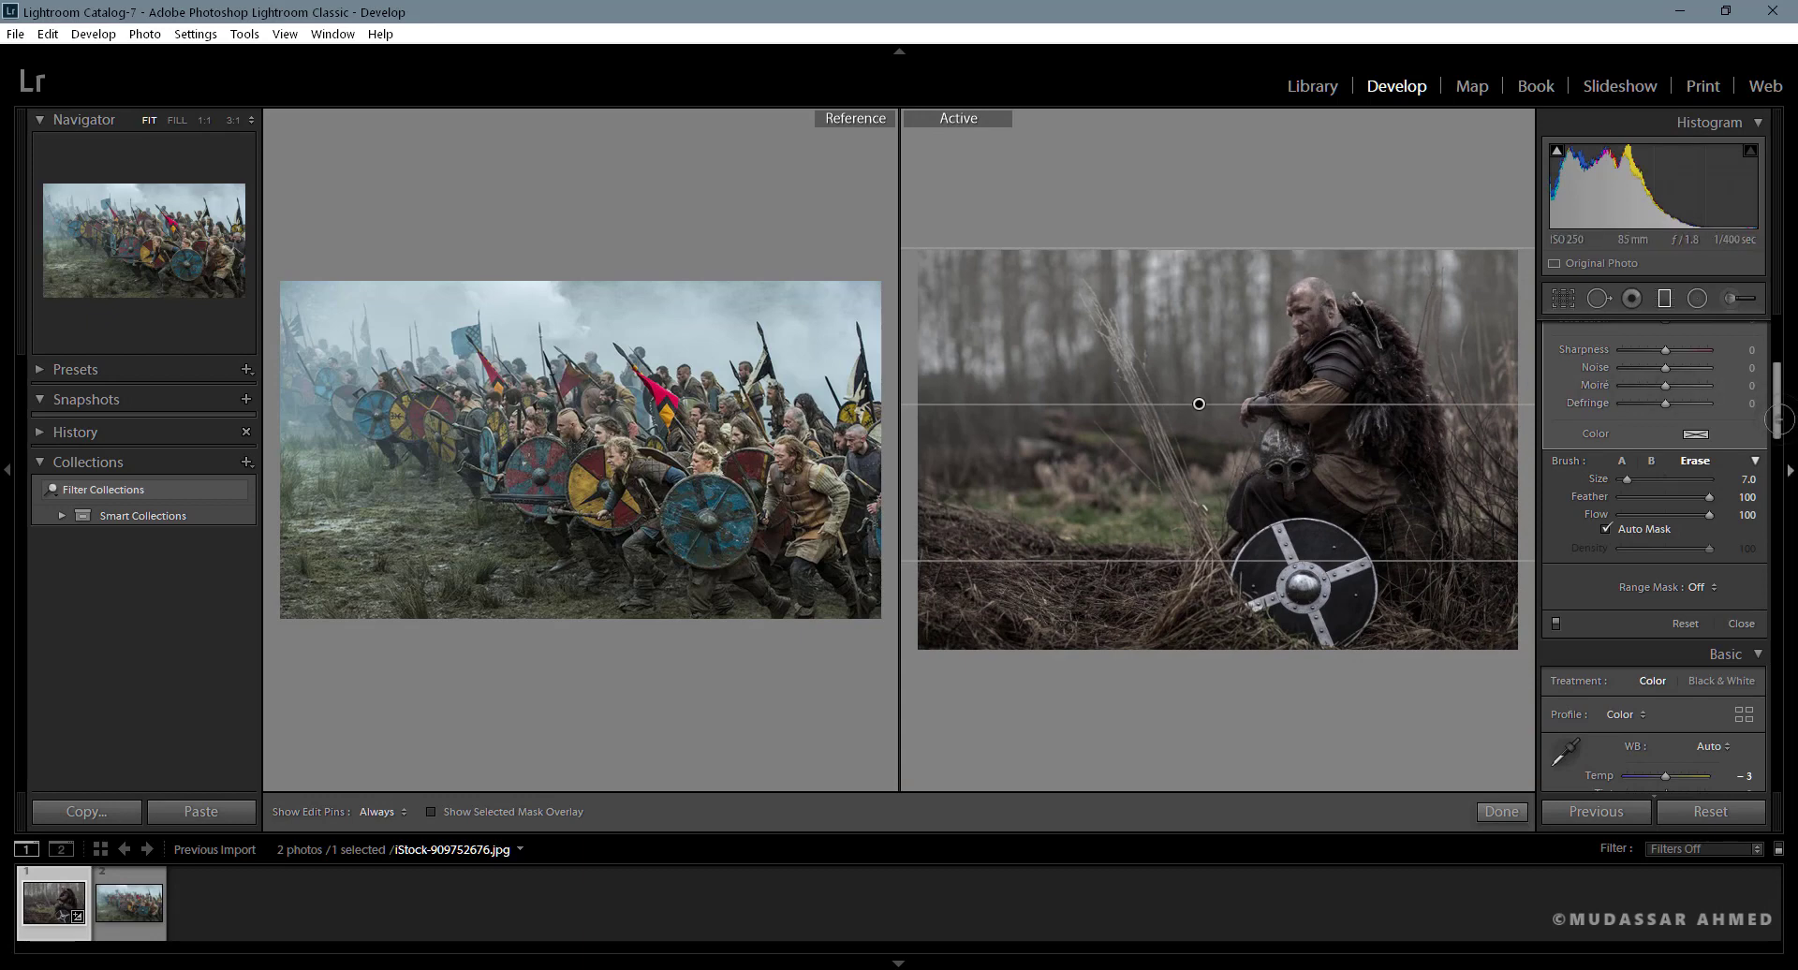
# - Cool the graduated filter with Temp about −39 and Tint −39, slightly lower its Saturation, and finish the filter
pyautogui.moveTo(1779, 420); pyautogui.dragTo(1780, 342)
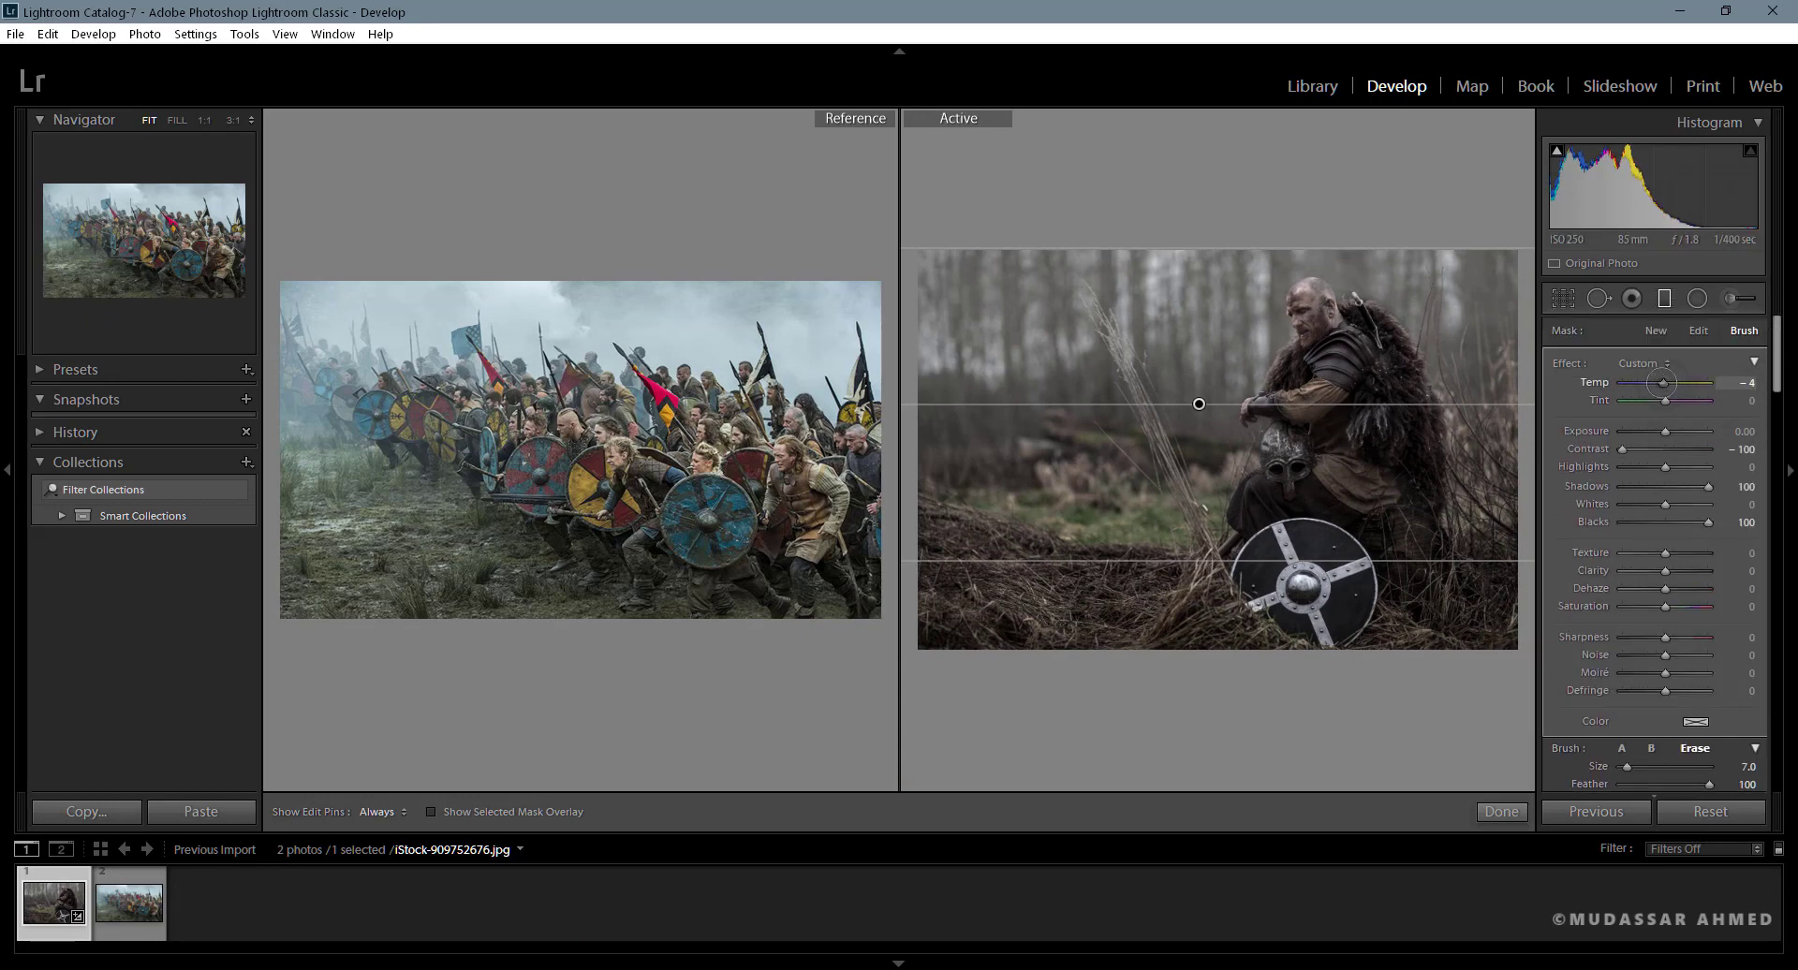
pyautogui.moveTo(1662, 382); pyautogui.dragTo(1642, 382)
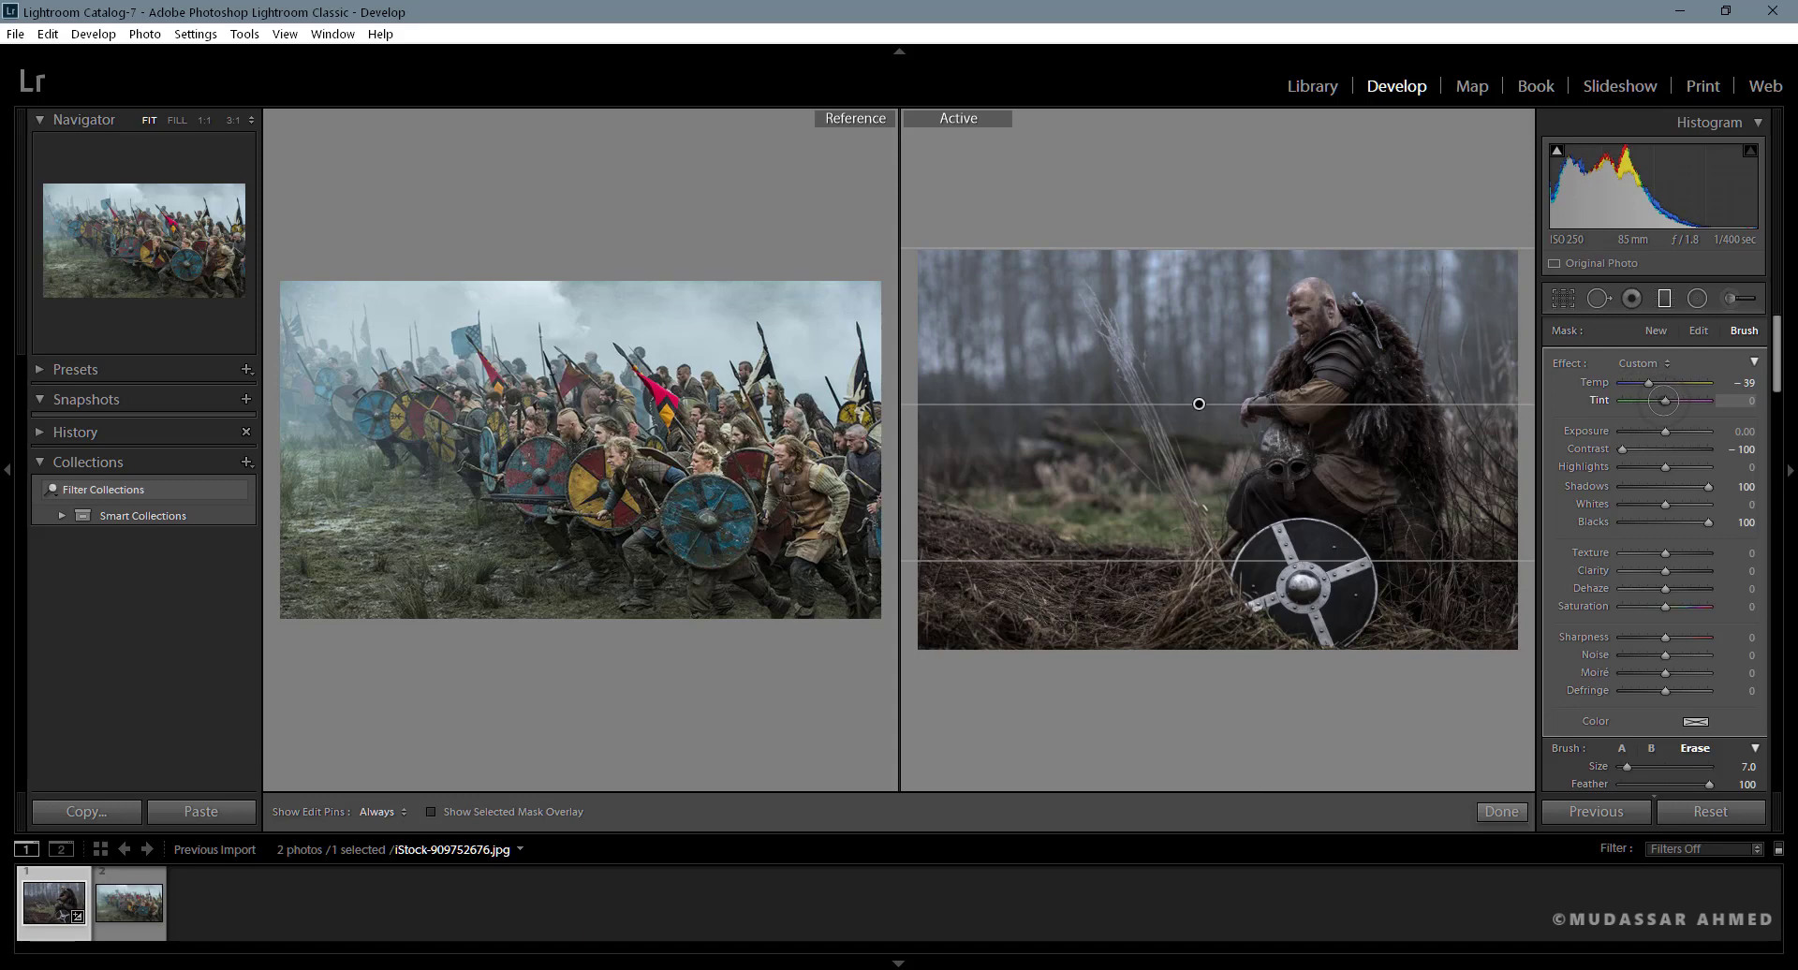
pyautogui.moveTo(1661, 400); pyautogui.dragTo(1635, 401)
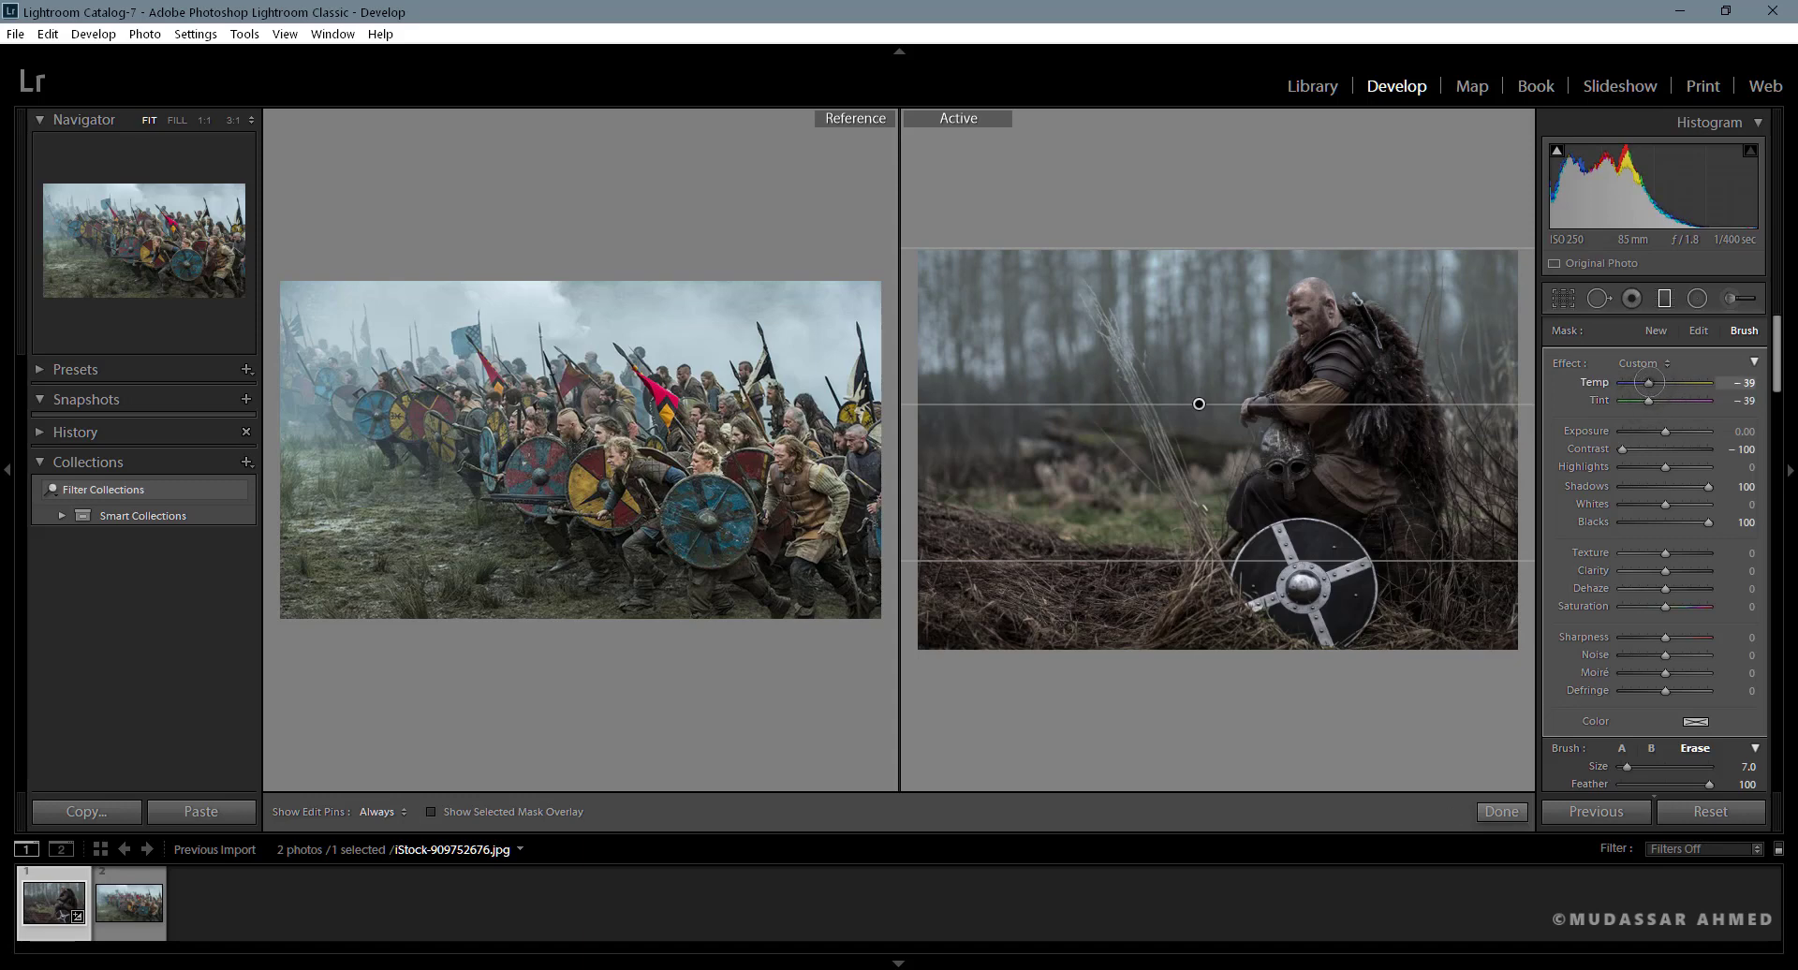
pyautogui.moveTo(1652, 382); pyautogui.dragTo(1647, 382)
pyautogui.moveTo(1665, 607)
pyautogui.mouseDown()
pyautogui.moveTo(1629, 607)
pyautogui.moveTo(1660, 608)
pyautogui.mouseUp()
pyautogui.click(1502, 811)
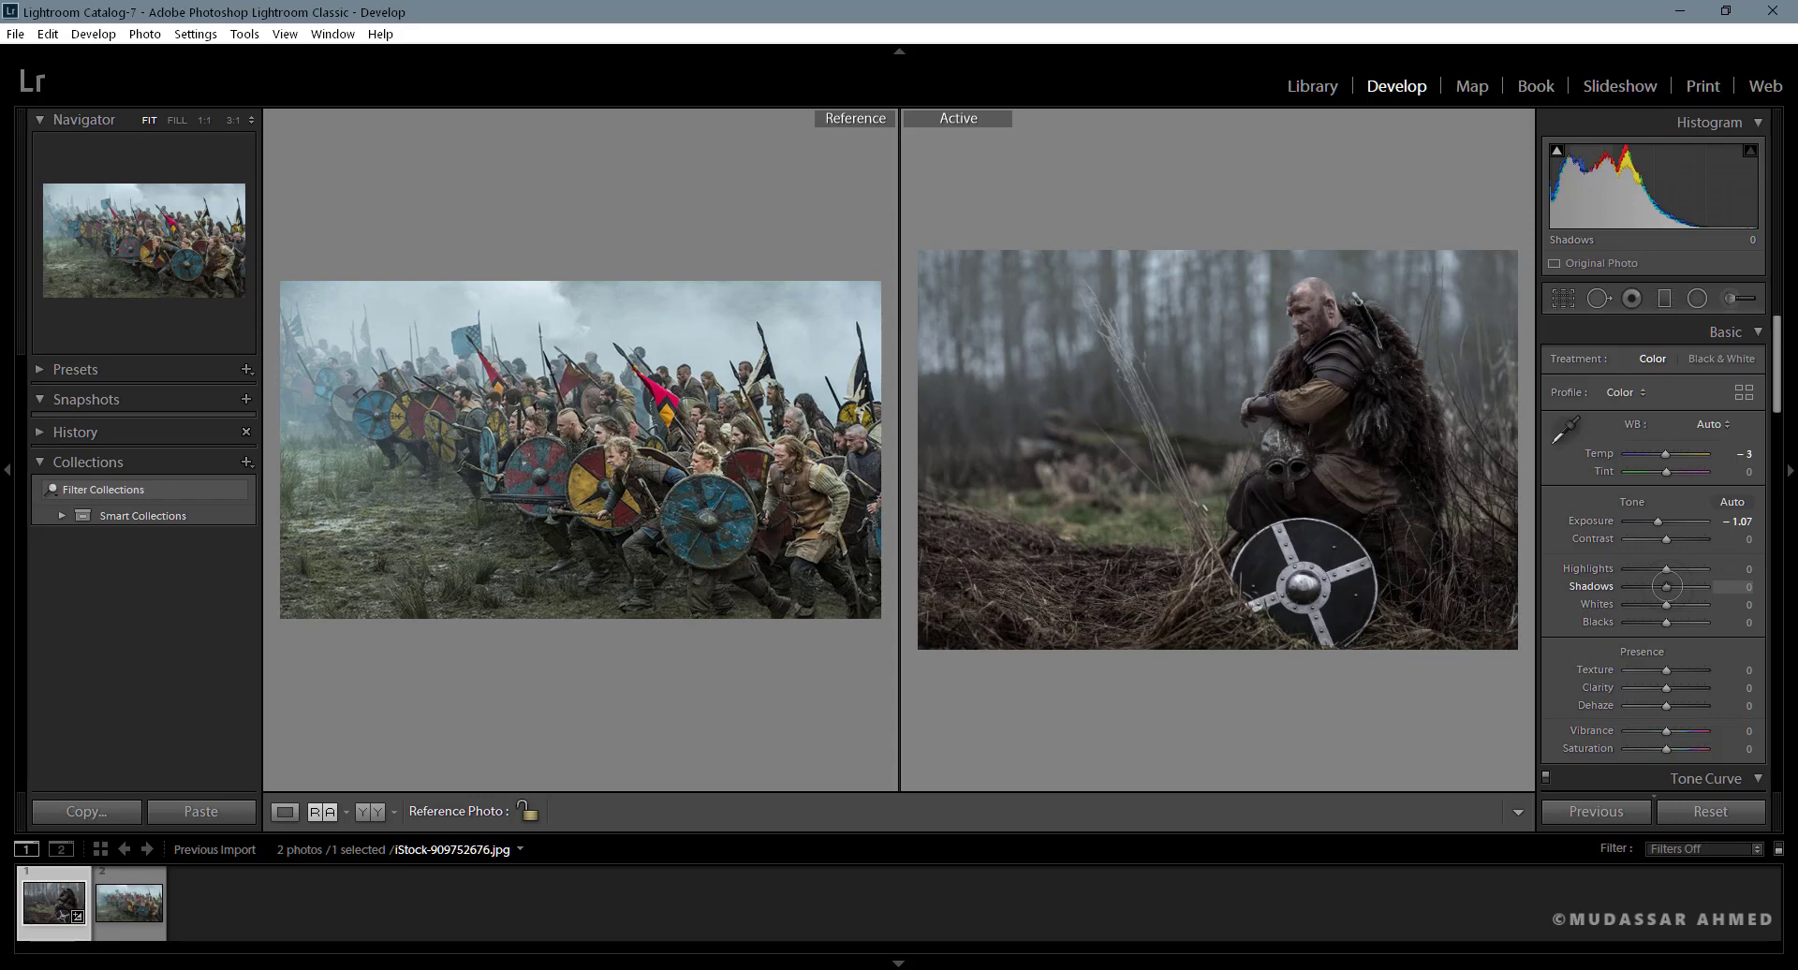
# - Set the whole photo's Shadows to +100 and Blacks to +45
pyautogui.moveTo(1667, 586); pyautogui.dragTo(1719, 586)
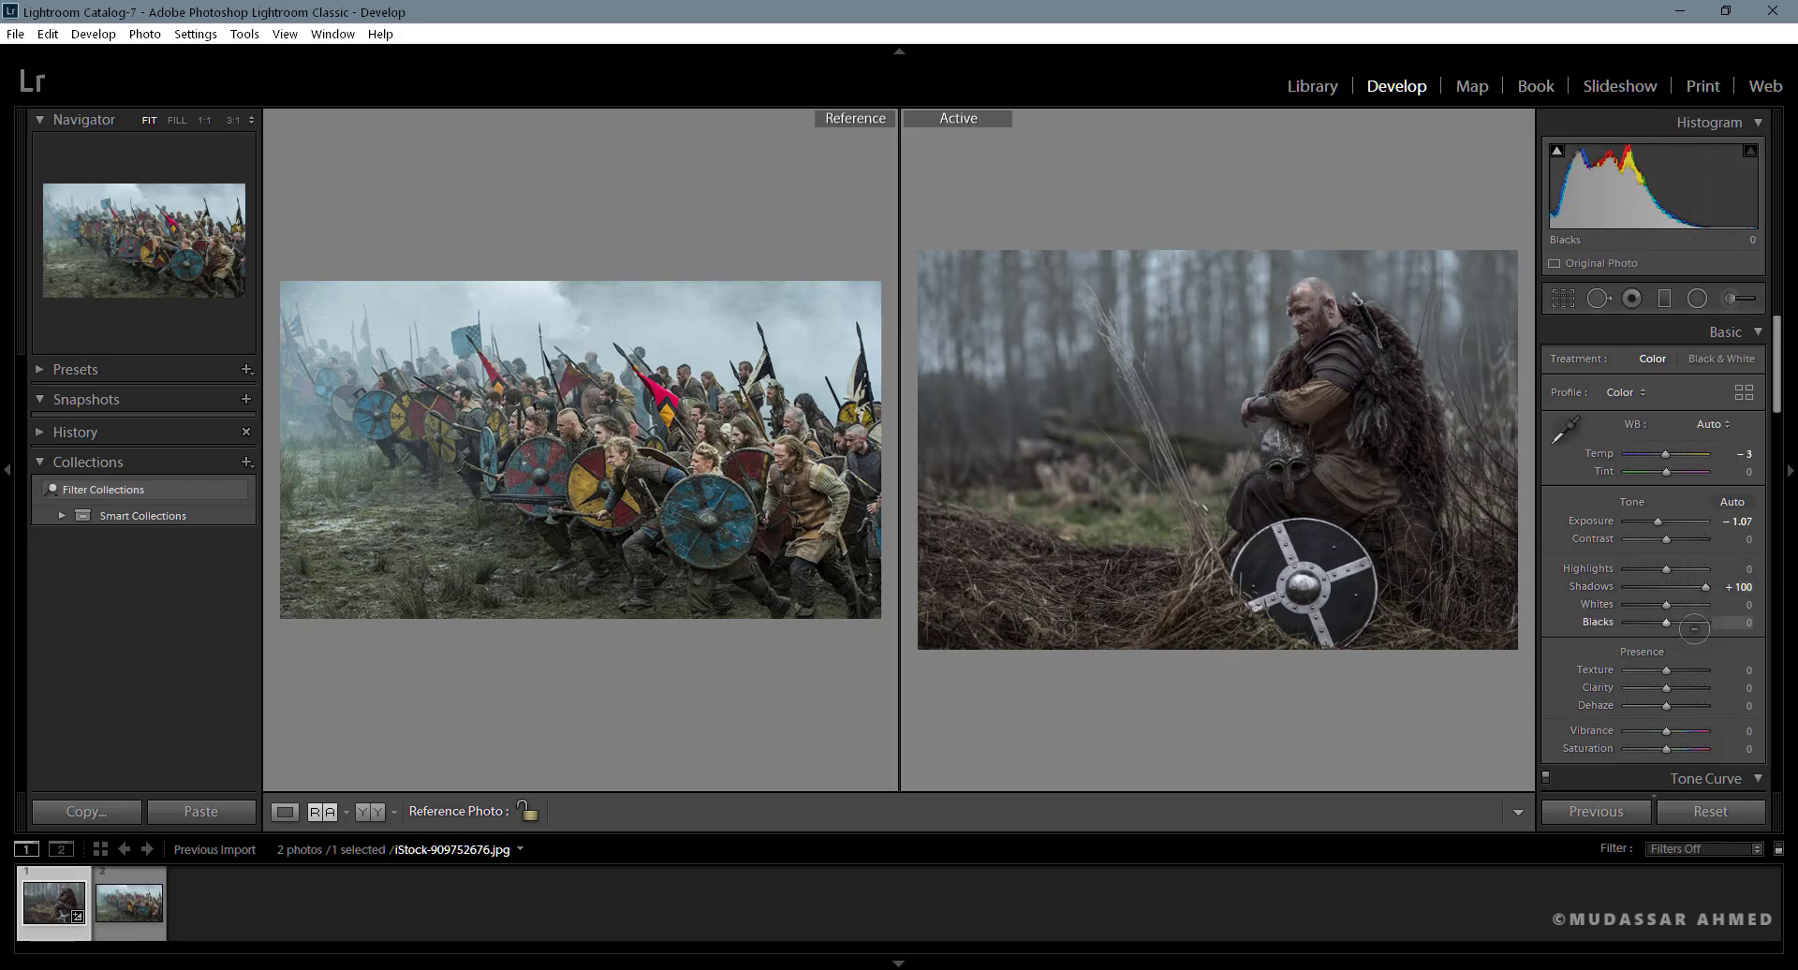
pyautogui.moveTo(1666, 622); pyautogui.dragTo(1683, 622)
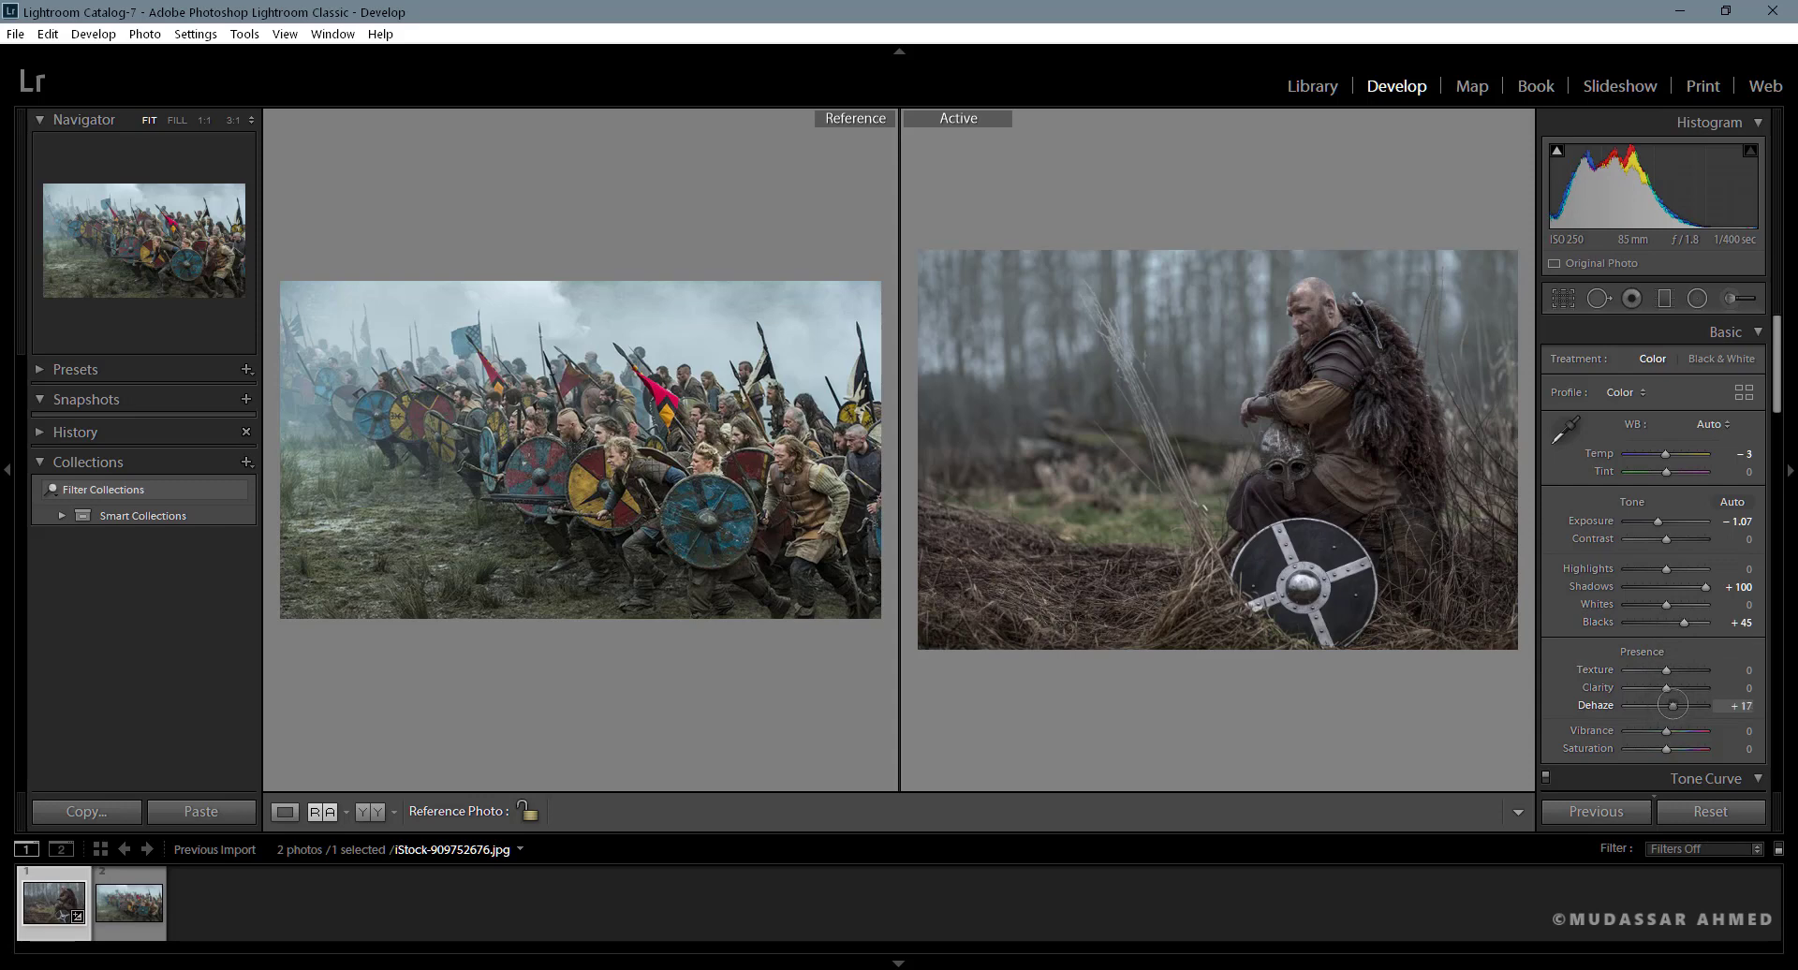
# - Try Dehaze and return it to 0, set Texture to +100 and Clarity to +14, and compare with the before version
pyautogui.moveTo(1673, 705); pyautogui.dragTo(1676, 705)
pyautogui.moveTo(1665, 704); pyautogui.dragTo(1667, 697)
pyautogui.moveTo(1695, 669)
pyautogui.mouseDown()
pyautogui.moveTo(1713, 669)
pyautogui.moveTo(1671, 688)
pyautogui.mouseUp()
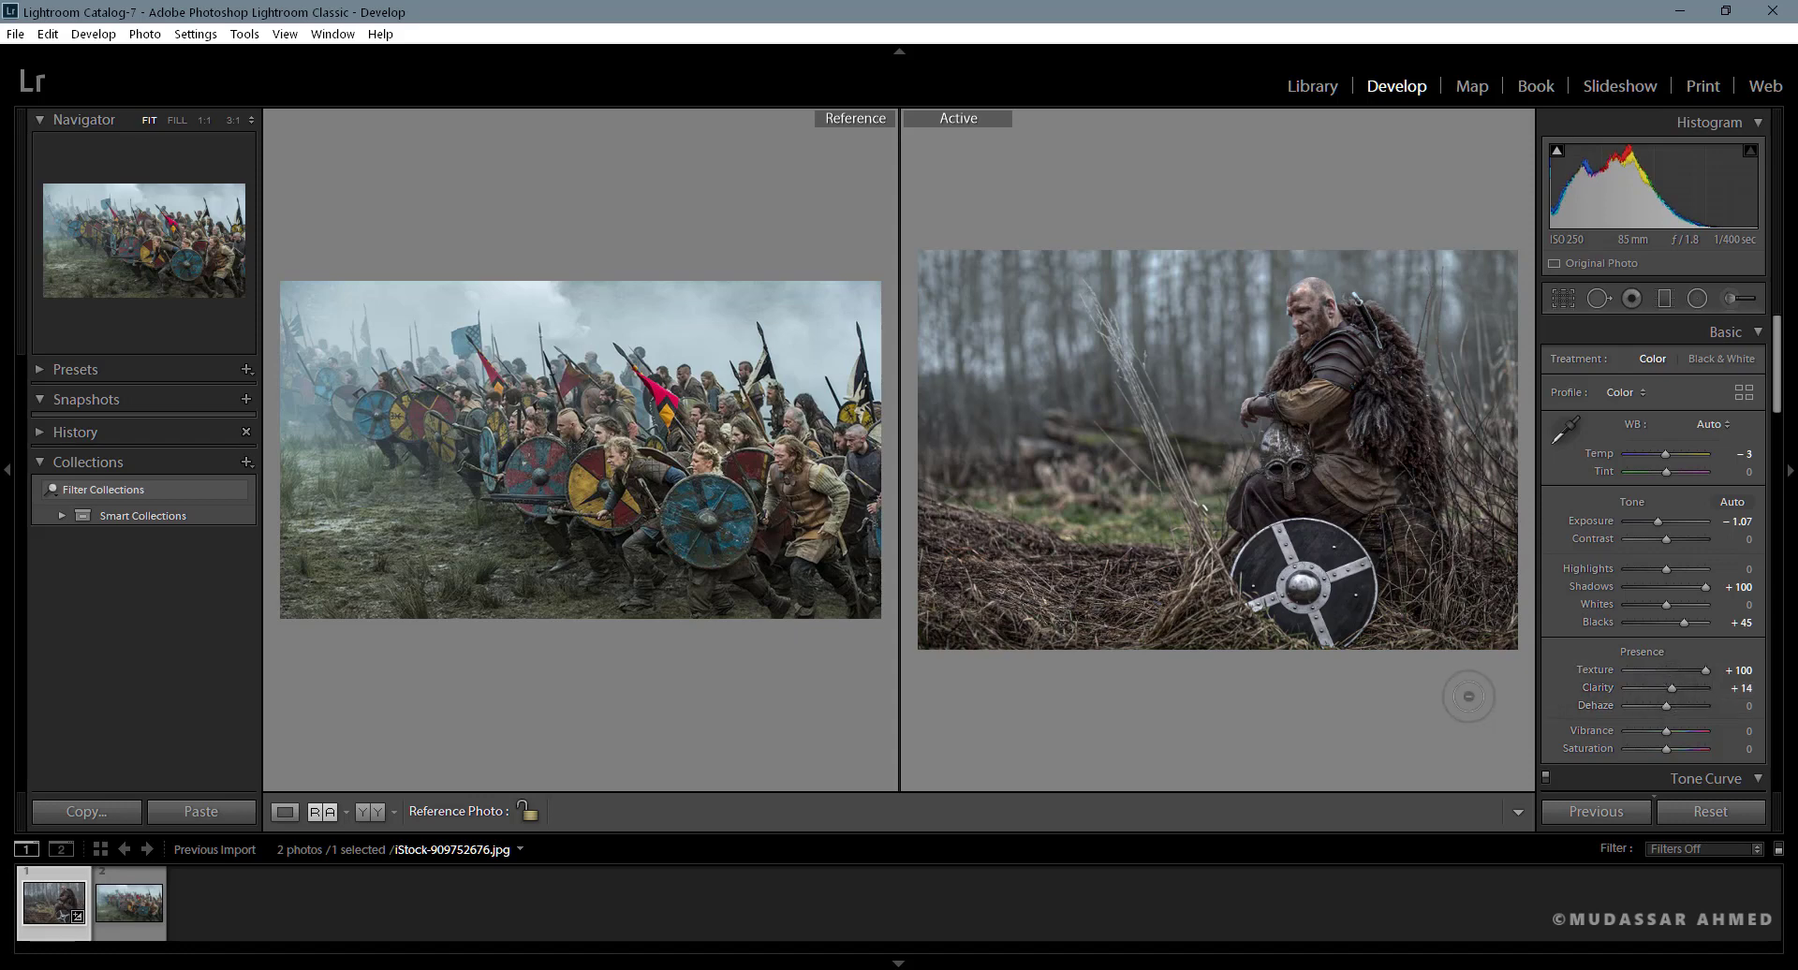
pyautogui.press('\\')
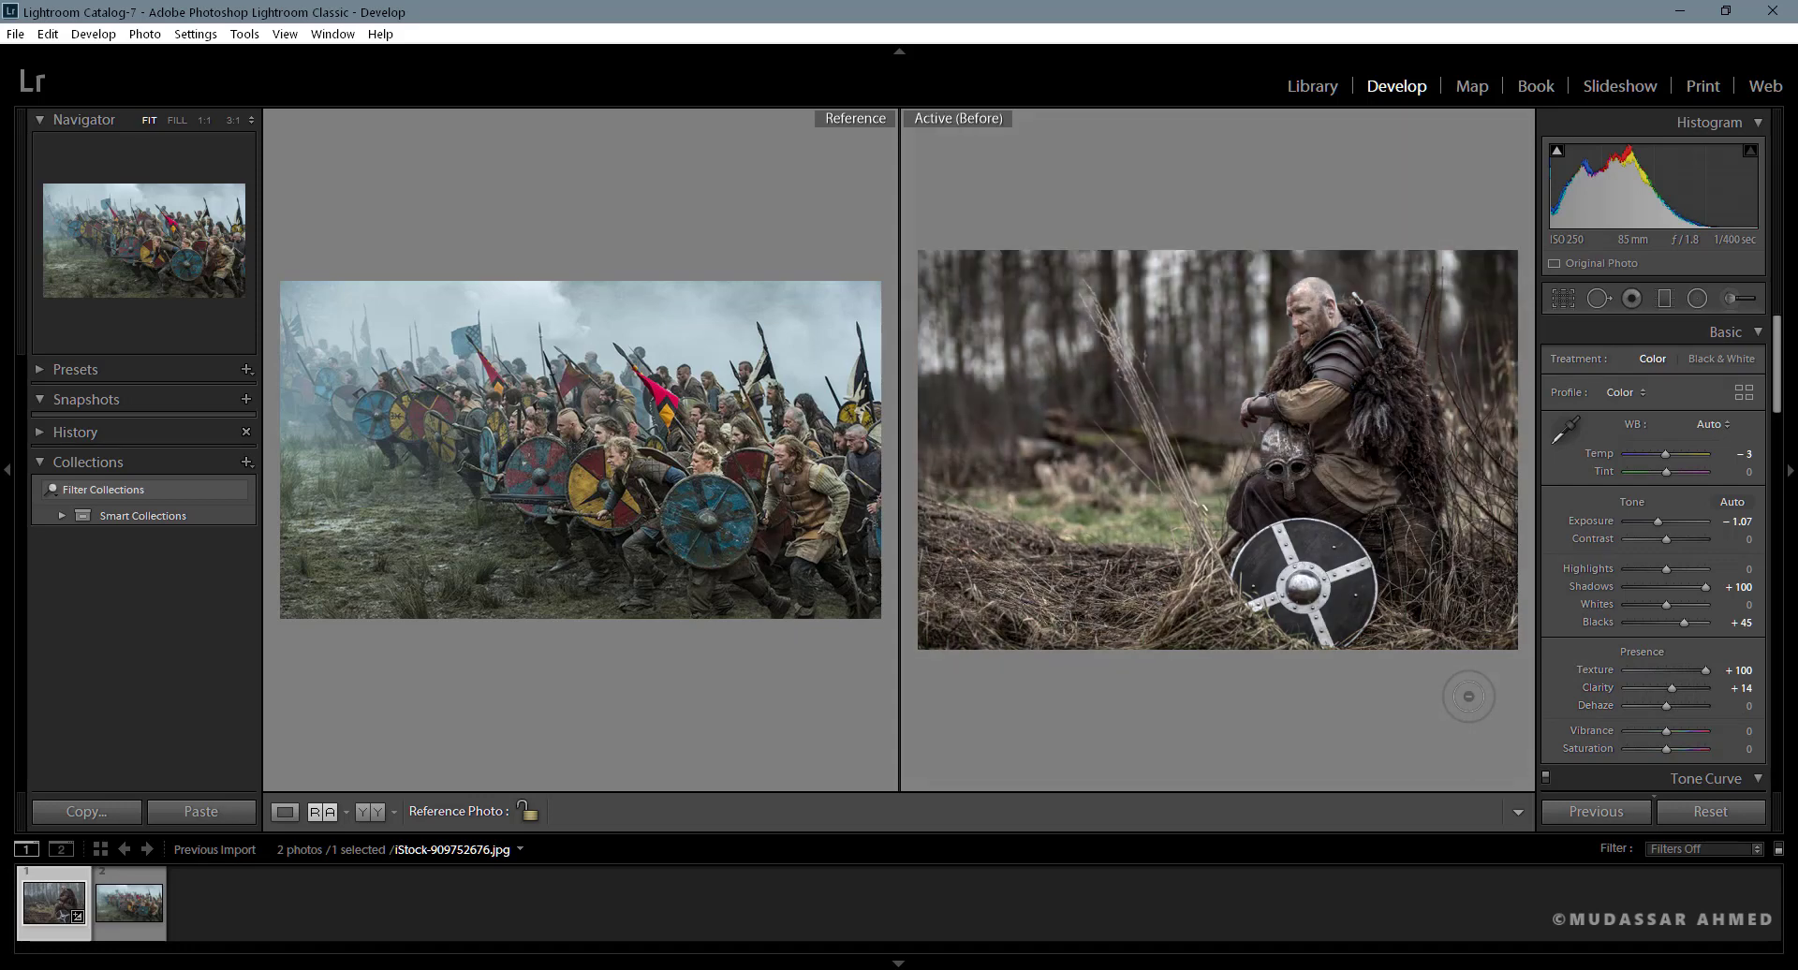
pyautogui.press('\\')
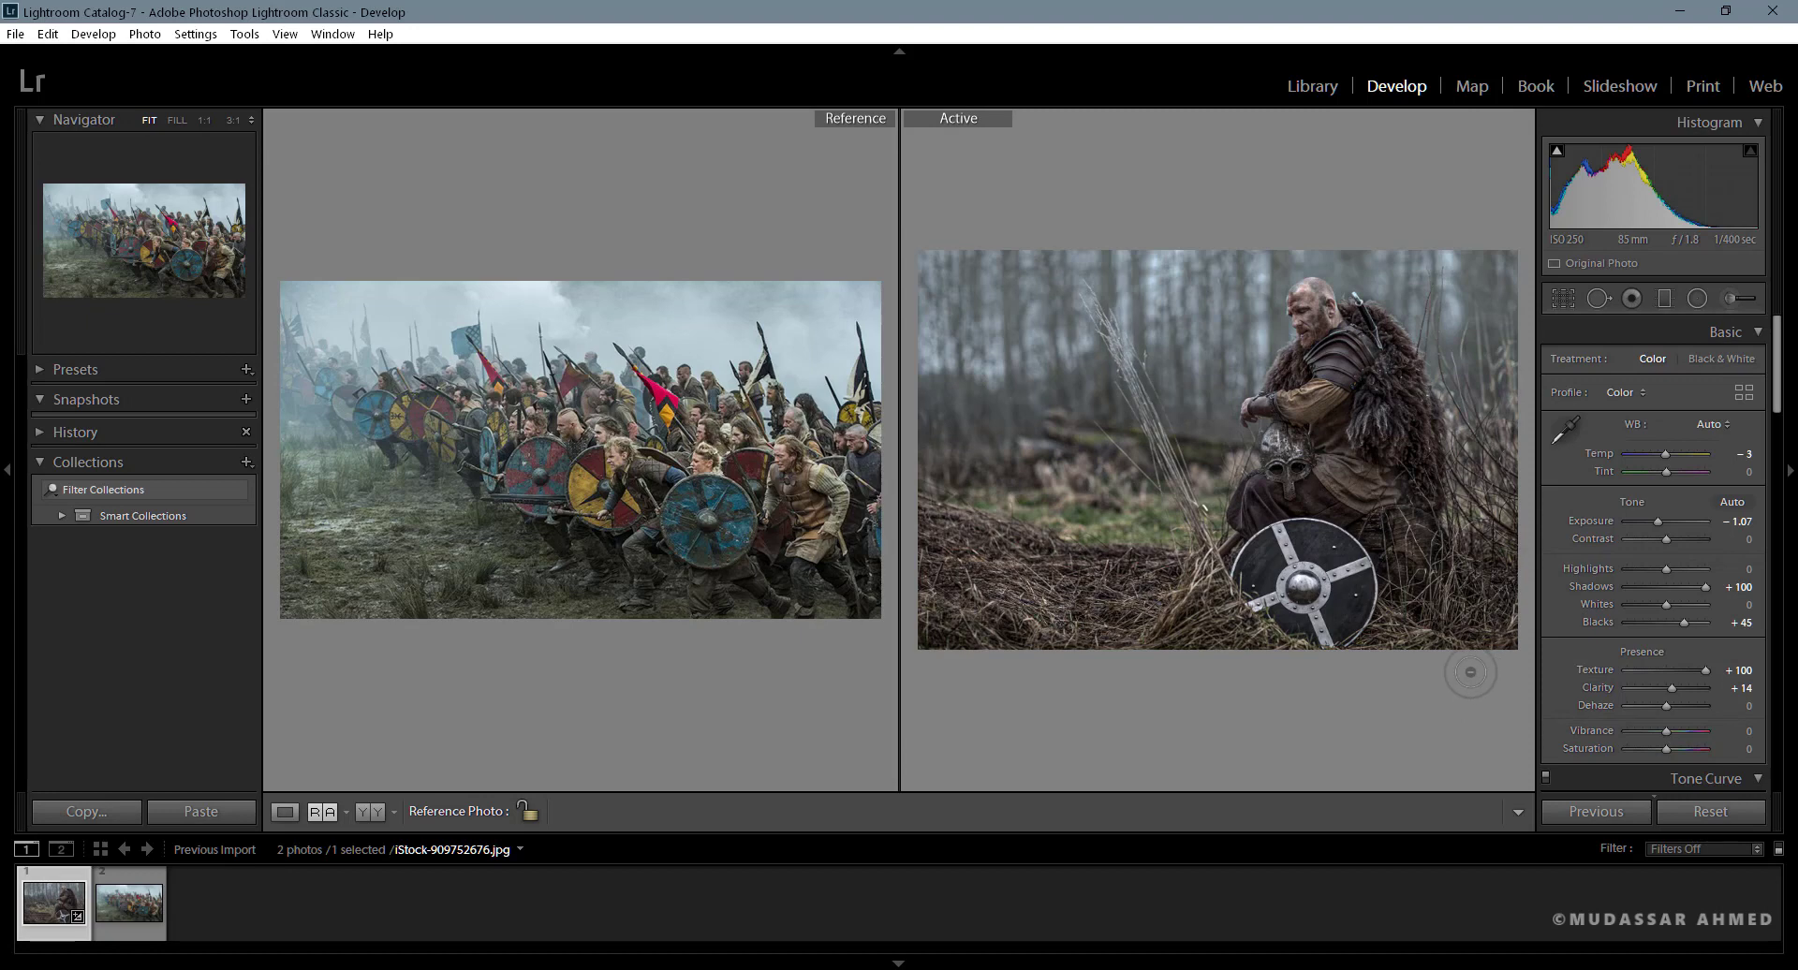
# - Set HSL luminance to Red −9, Orange +22, Yellow −71, Green −76, Aqua +4, Blue −29, Purple −38 and Magenta −24
pyautogui.moveTo(1775, 390); pyautogui.dragTo(1777, 531)
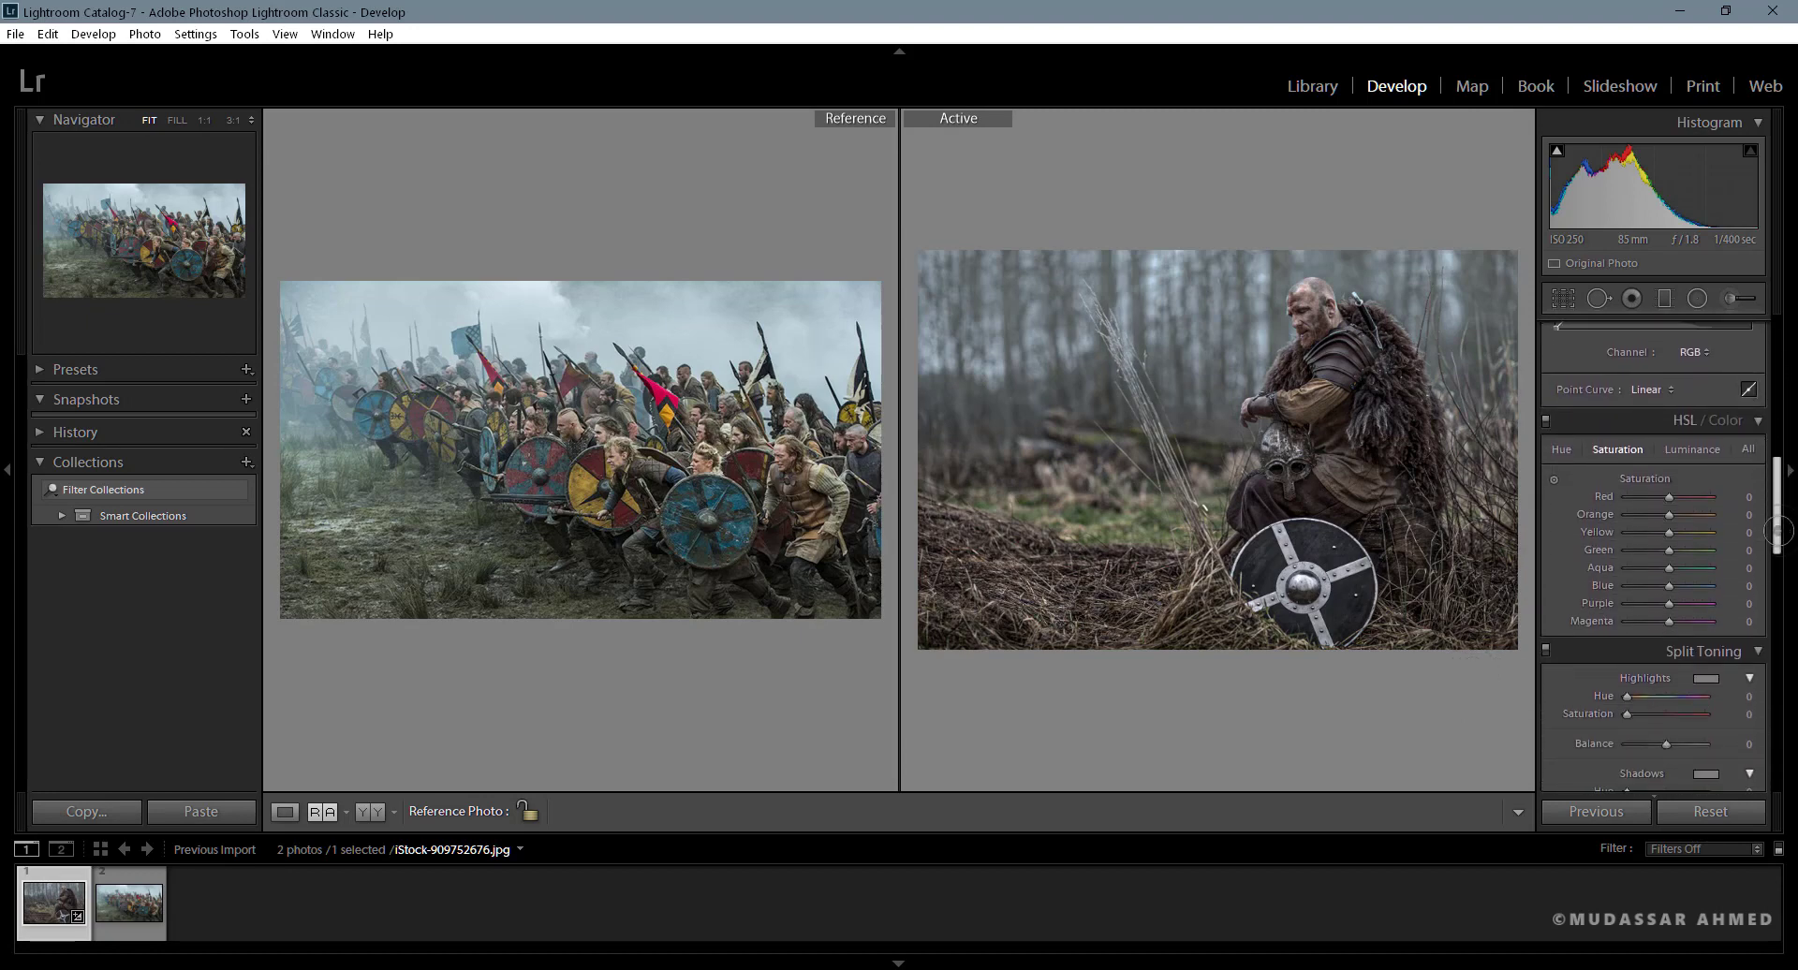
pyautogui.click(1692, 449)
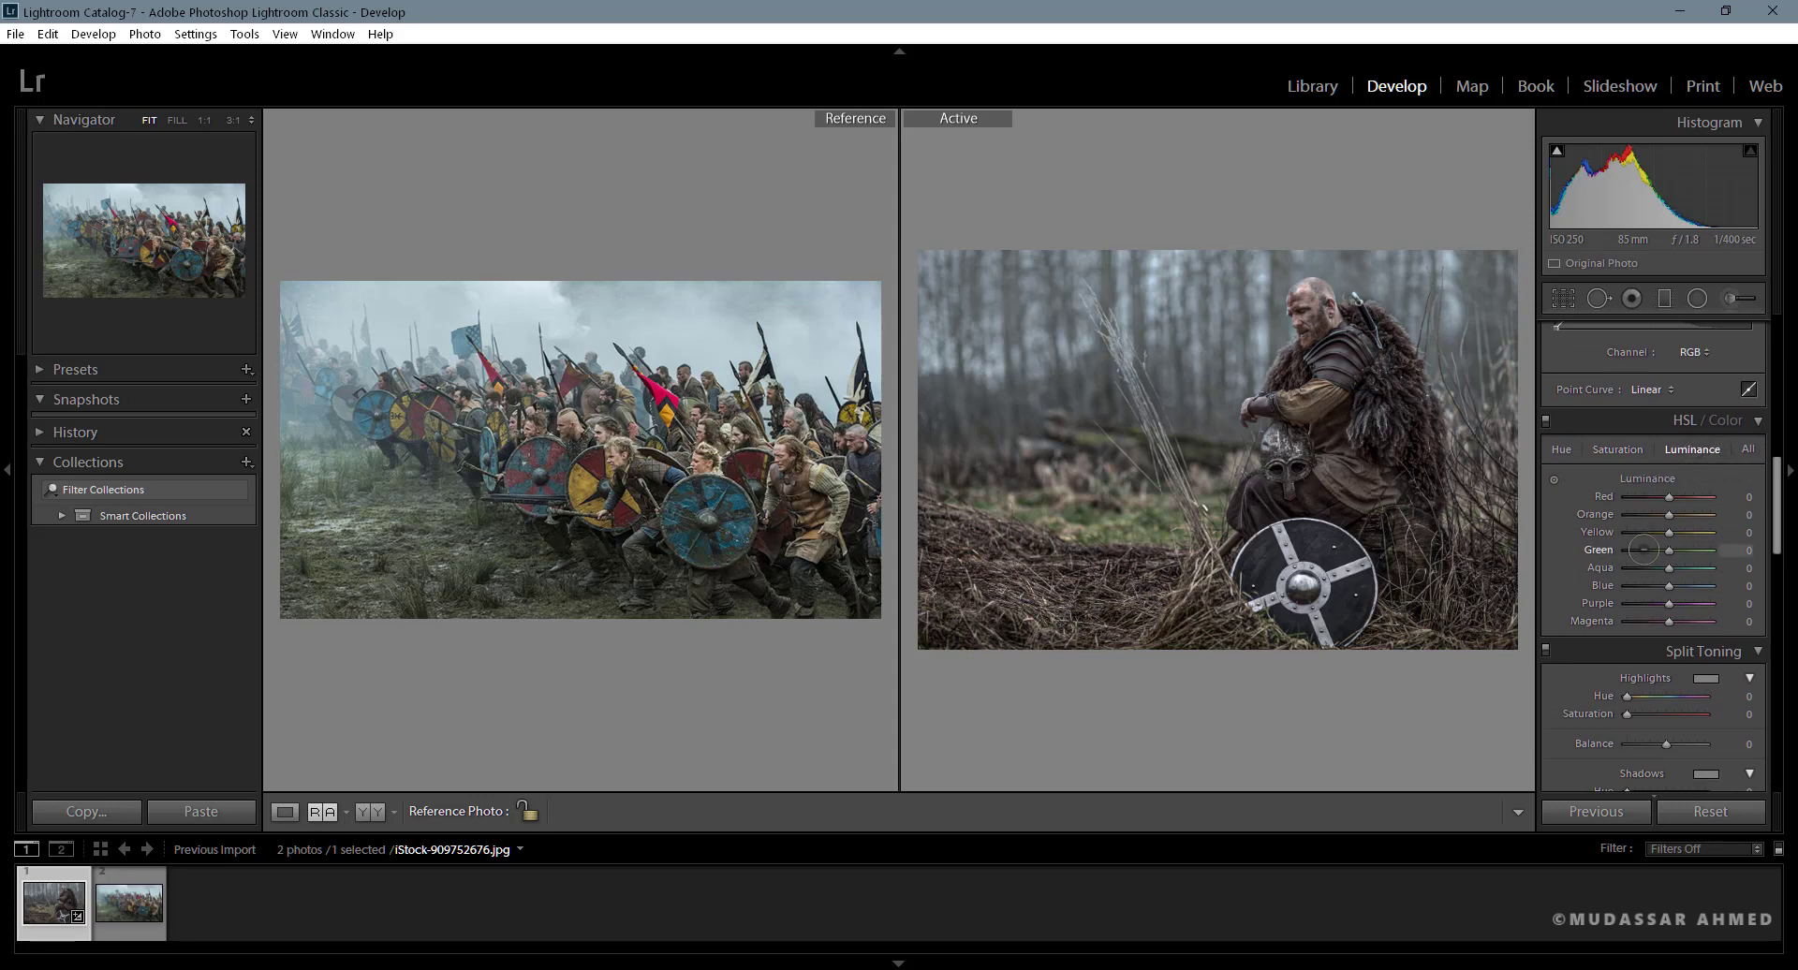
pyautogui.moveTo(1669, 496)
pyautogui.mouseDown()
pyautogui.moveTo(1650, 514)
pyautogui.moveTo(1675, 514)
pyautogui.mouseUp()
pyautogui.moveTo(1642, 532); pyautogui.dragTo(1637, 531)
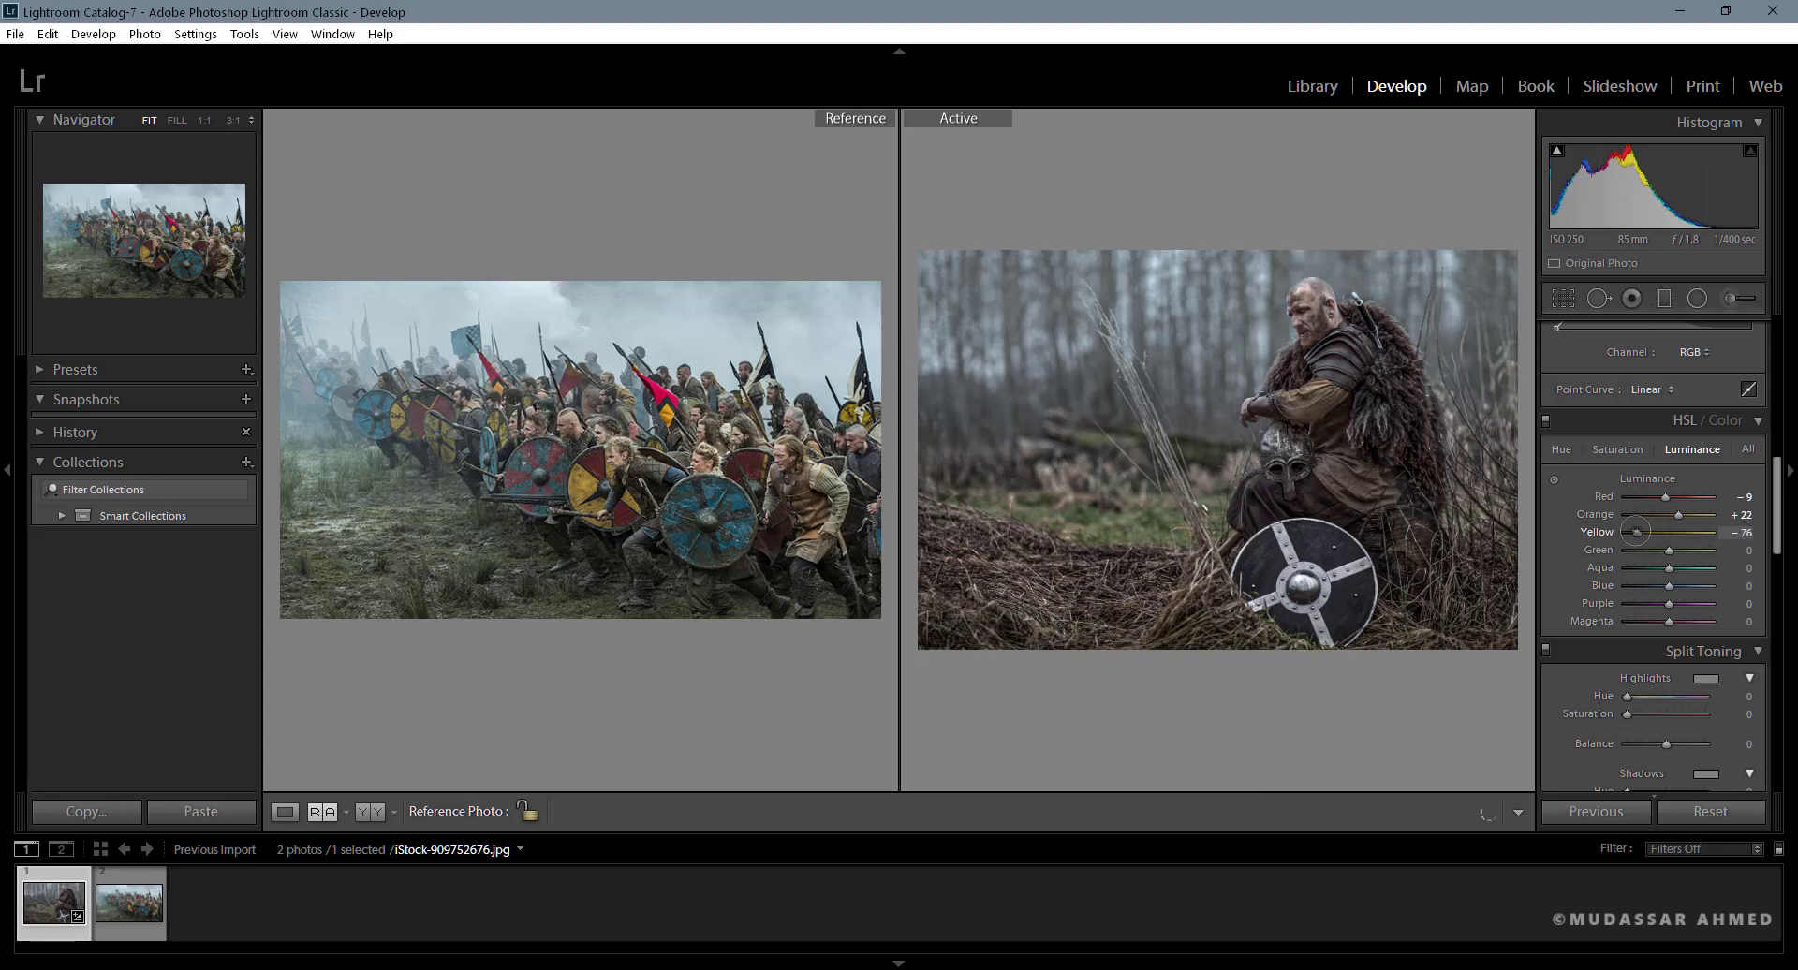
pyautogui.moveTo(1669, 549); pyautogui.dragTo(1659, 621)
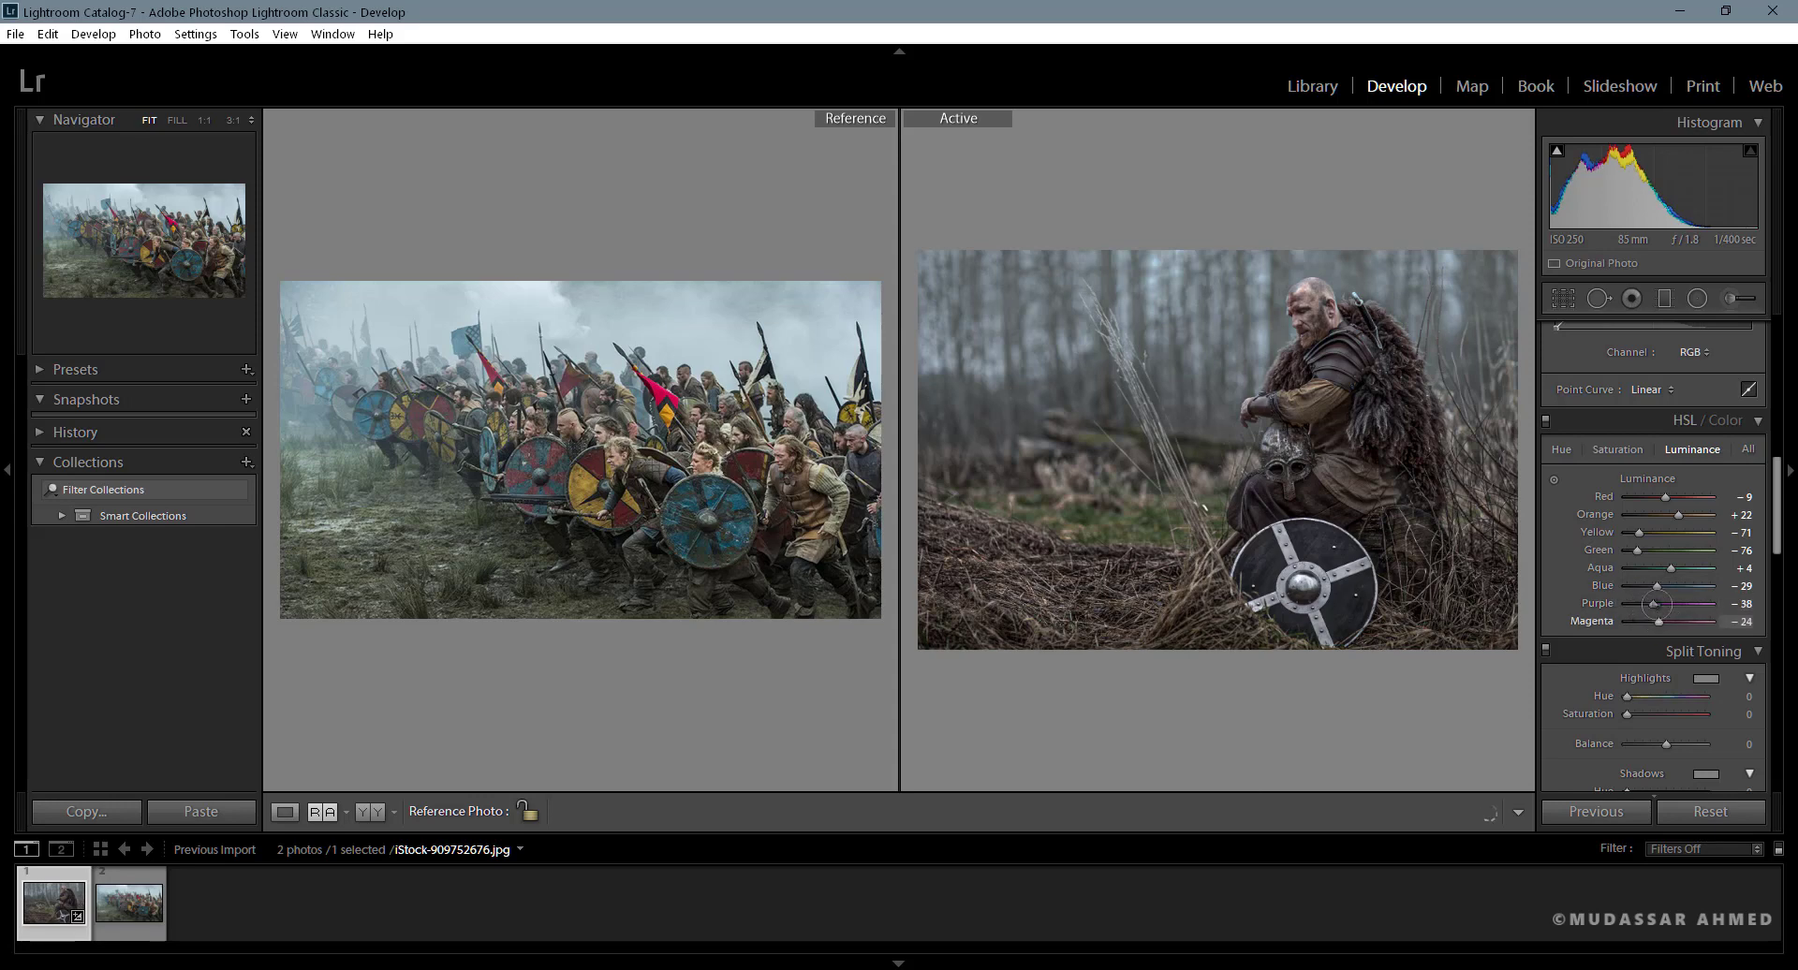
# - Set the HSL saturation of Green to −42, Orange to +33 and Red to +33
pyautogui.click(1617, 449)
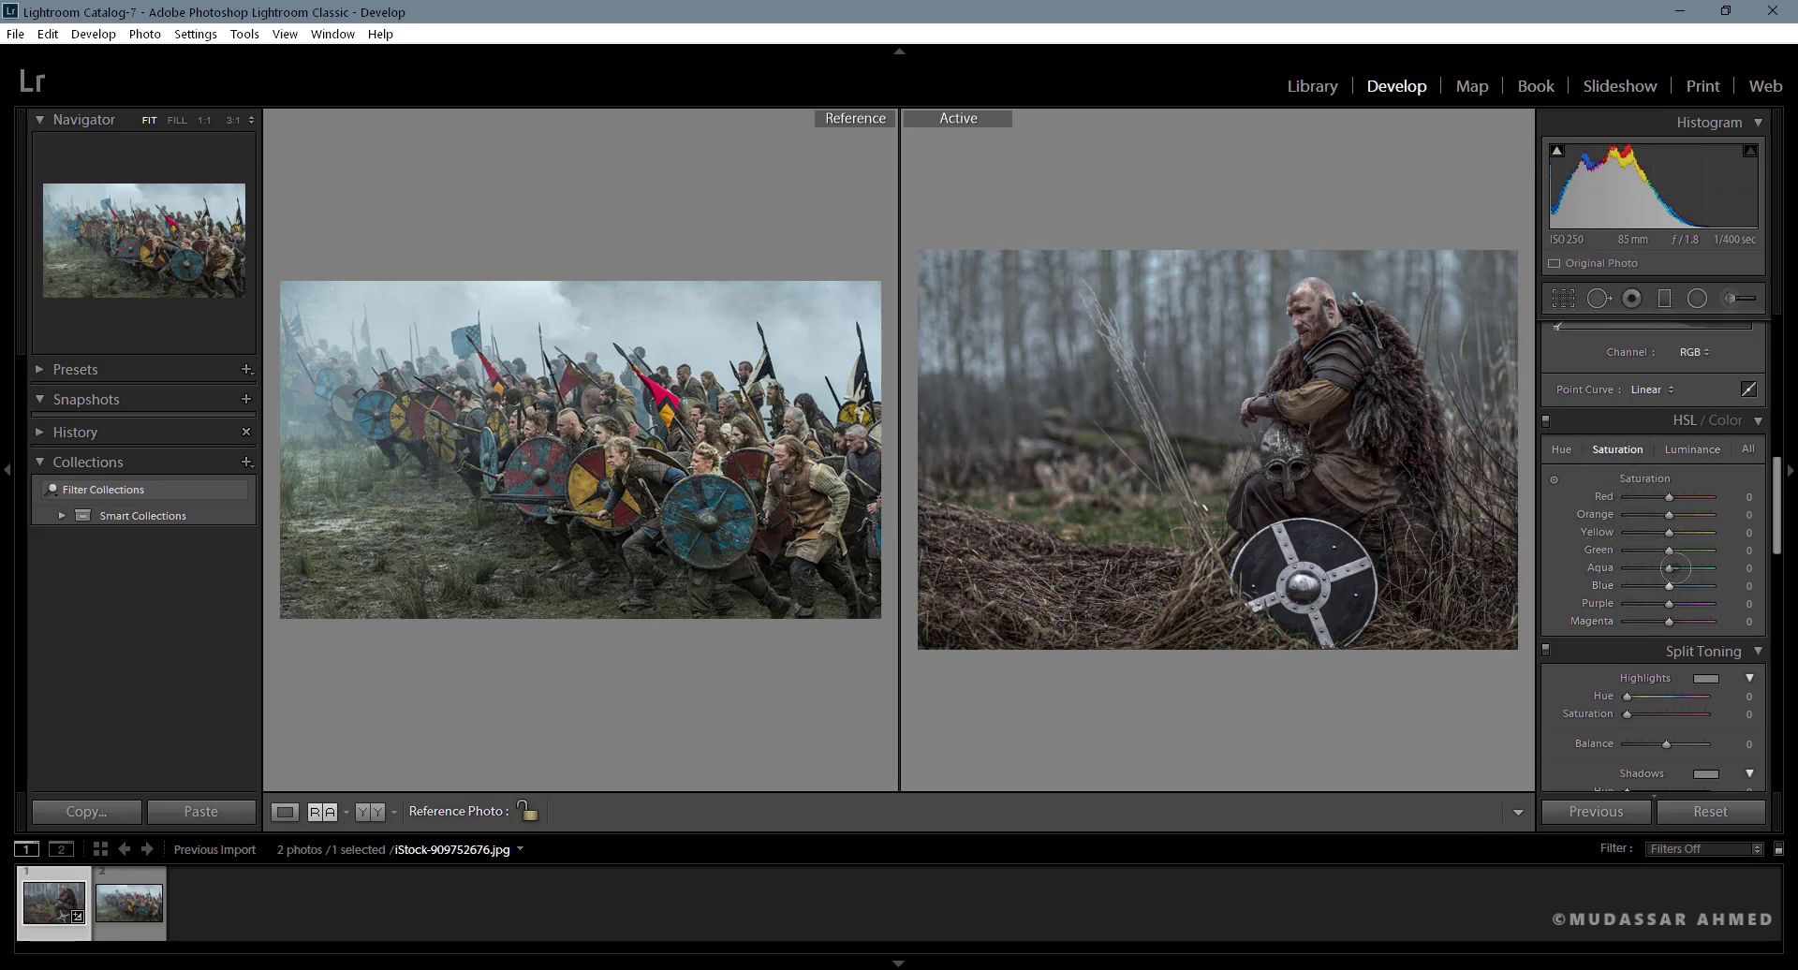
pyautogui.moveTo(1669, 550)
pyautogui.mouseDown()
pyautogui.moveTo(1605, 551)
pyautogui.moveTo(1670, 533)
pyautogui.moveTo(1651, 550)
pyautogui.mouseUp()
pyautogui.moveTo(1669, 515); pyautogui.dragTo(1689, 516)
pyautogui.moveTo(1670, 497); pyautogui.dragTo(1682, 498)
# - Shift the HSL hue of Orange to +29, Yellow to +44 and Green to +13
pyautogui.click(1561, 450)
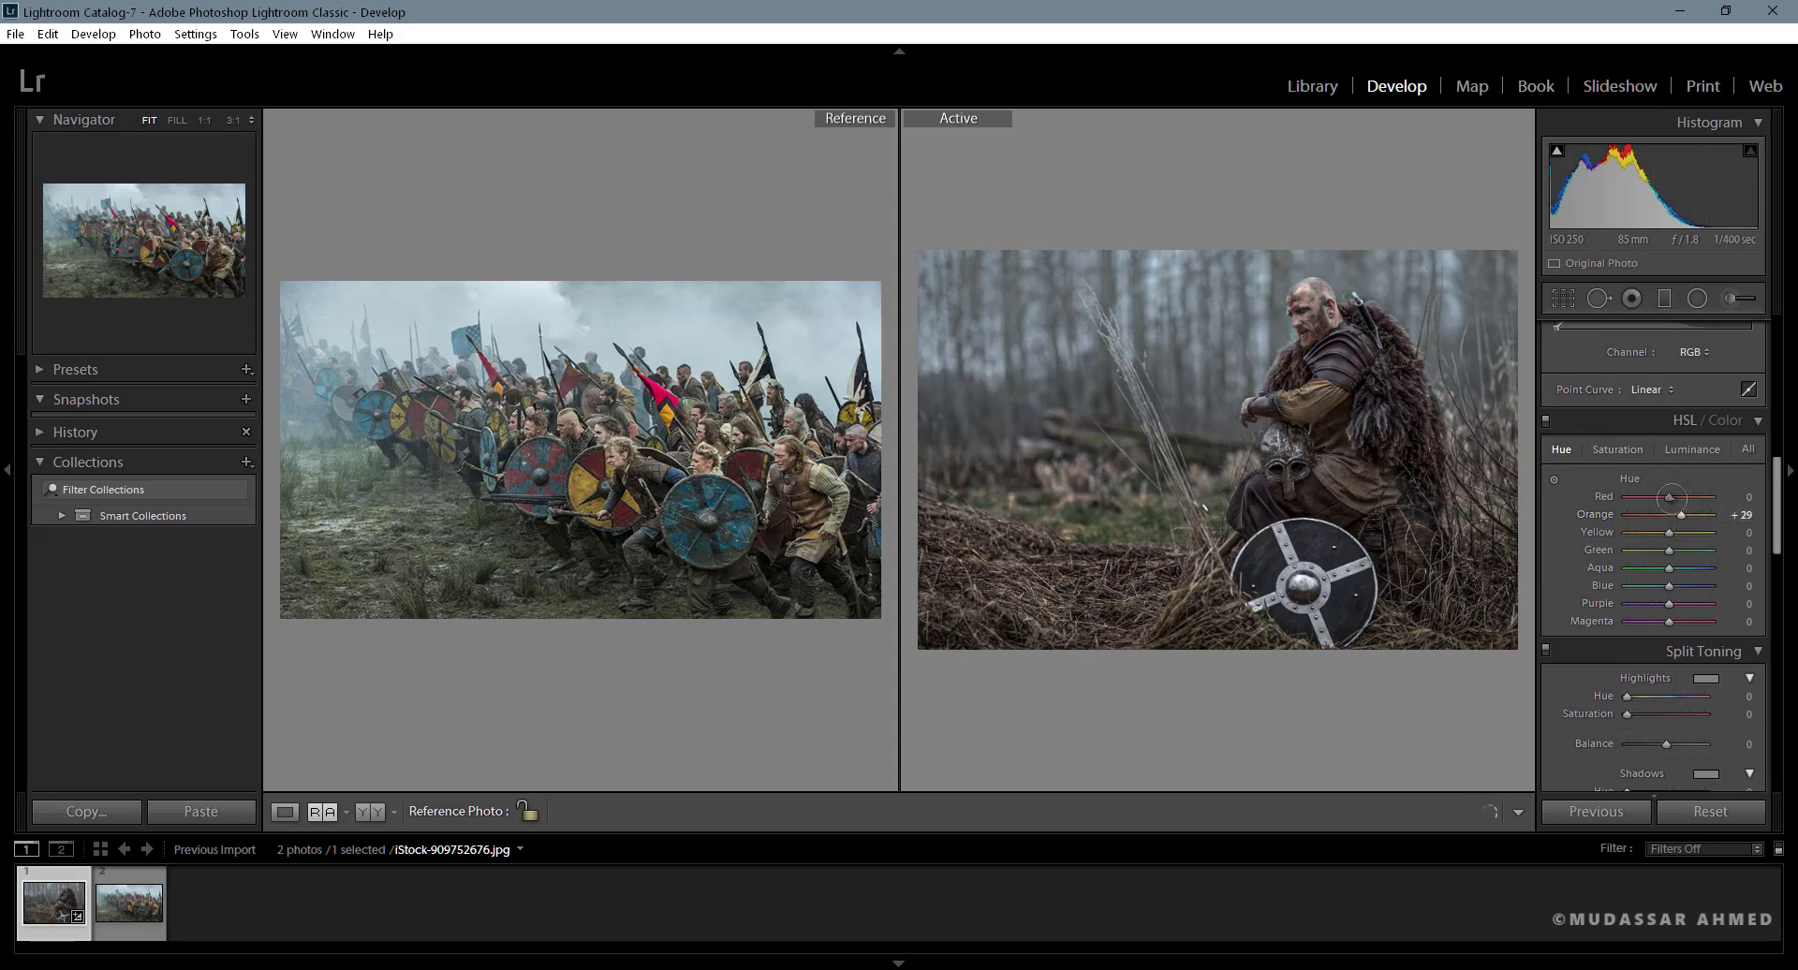
pyautogui.moveTo(1668, 532); pyautogui.dragTo(1676, 532)
pyautogui.moveTo(1687, 533)
pyautogui.mouseDown()
pyautogui.moveTo(1668, 549)
pyautogui.moveTo(1693, 550)
pyautogui.moveTo(1674, 549)
pyautogui.mouseUp()
# - Lower the Yellow saturation to −33 and shift the Blue and Aqua hues toward negative values
pyautogui.click(1617, 449)
pyautogui.moveTo(1667, 532); pyautogui.dragTo(1657, 532)
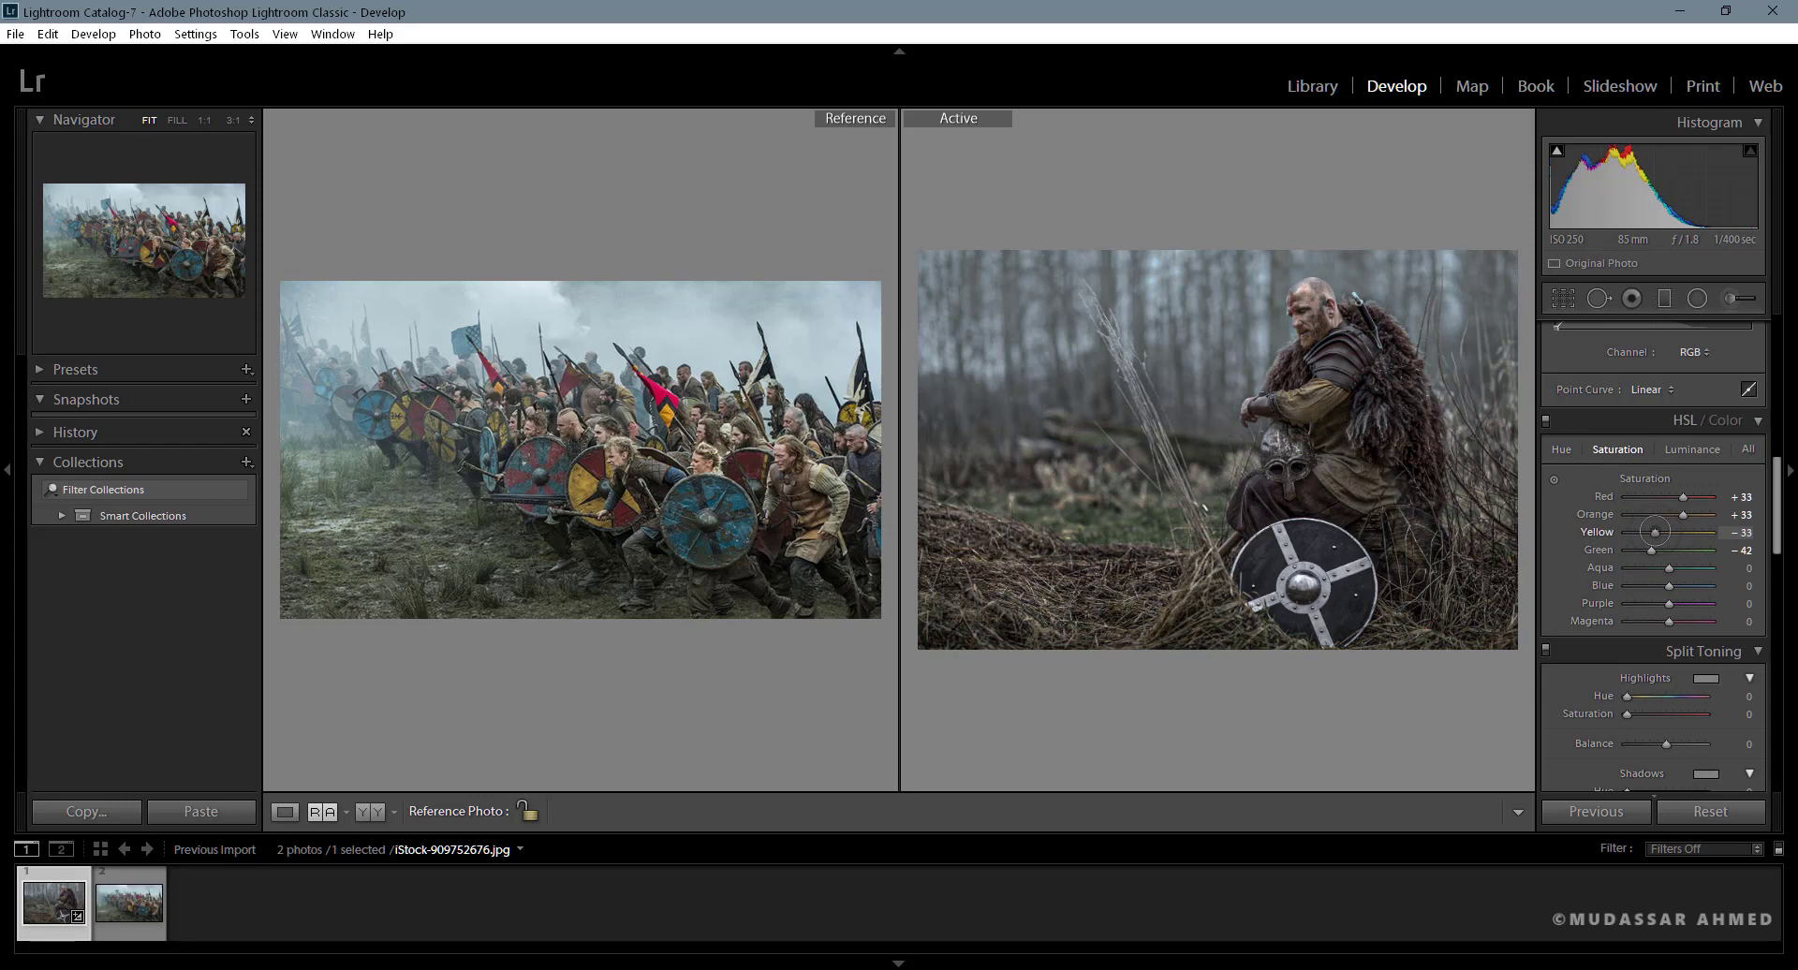
pyautogui.click(1561, 449)
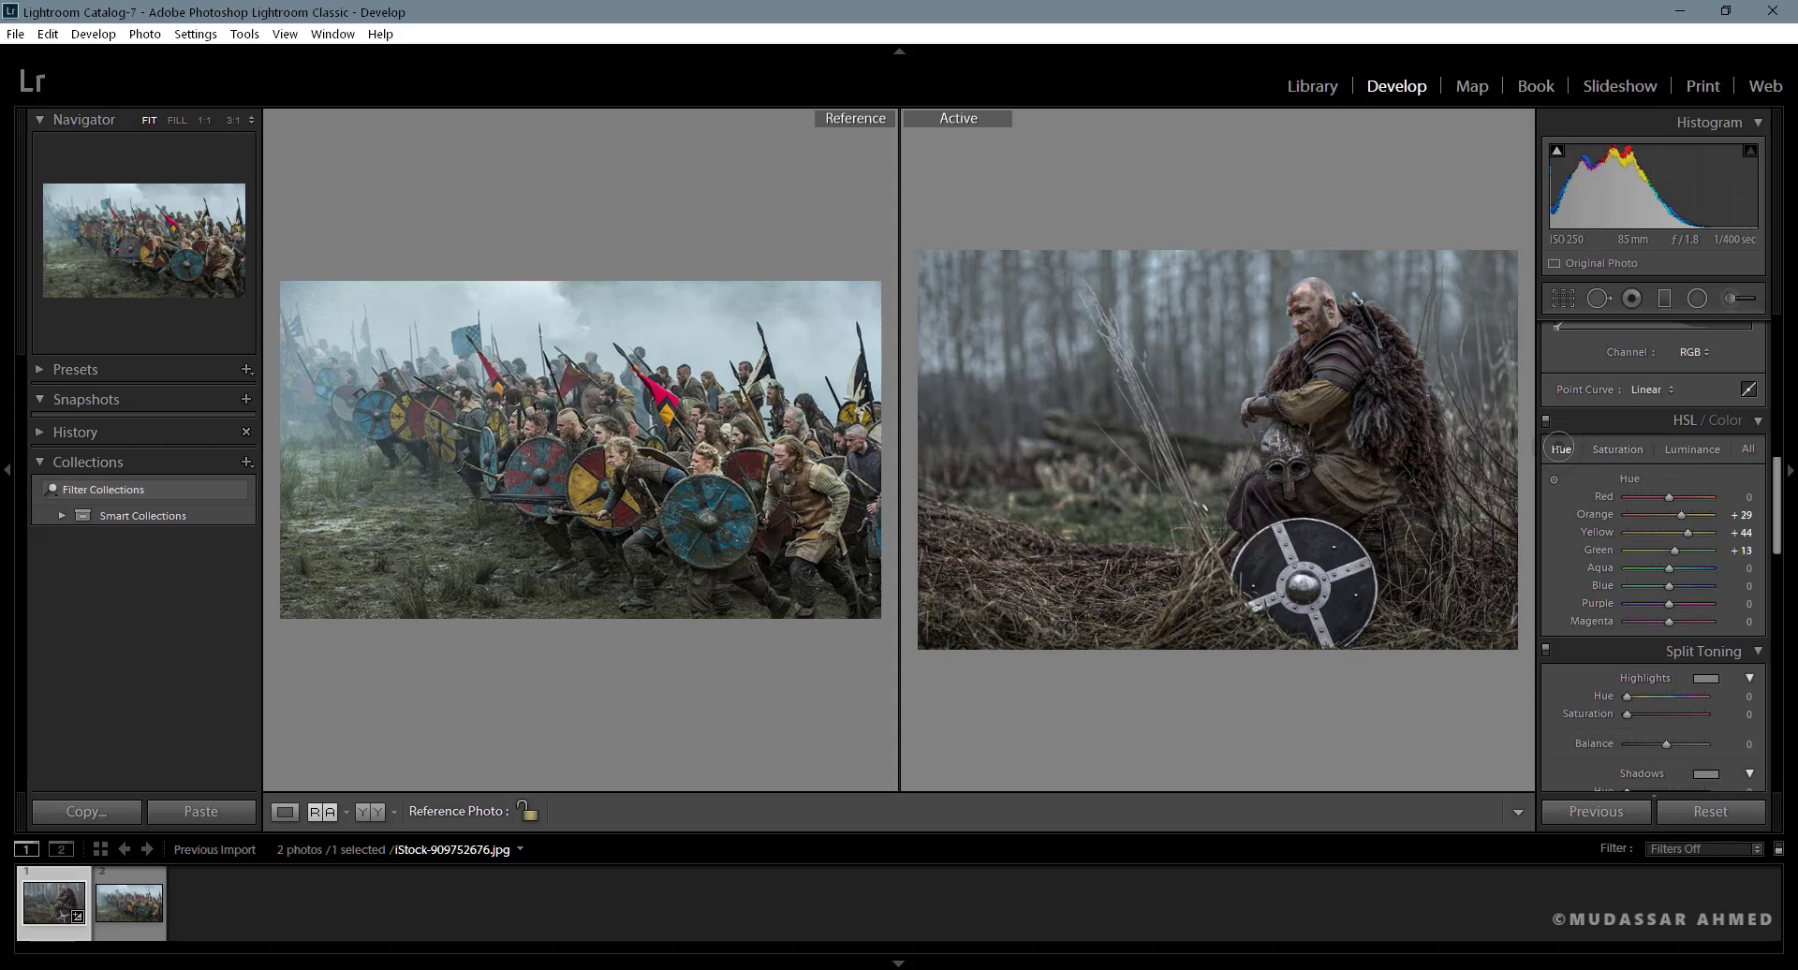
pyautogui.moveTo(1668, 584); pyautogui.dragTo(1657, 567)
# - Try Contrast at −12, restore its default, and set the photo's Highlights to −52
pyautogui.moveTo(1776, 534); pyautogui.dragTo(1776, 379)
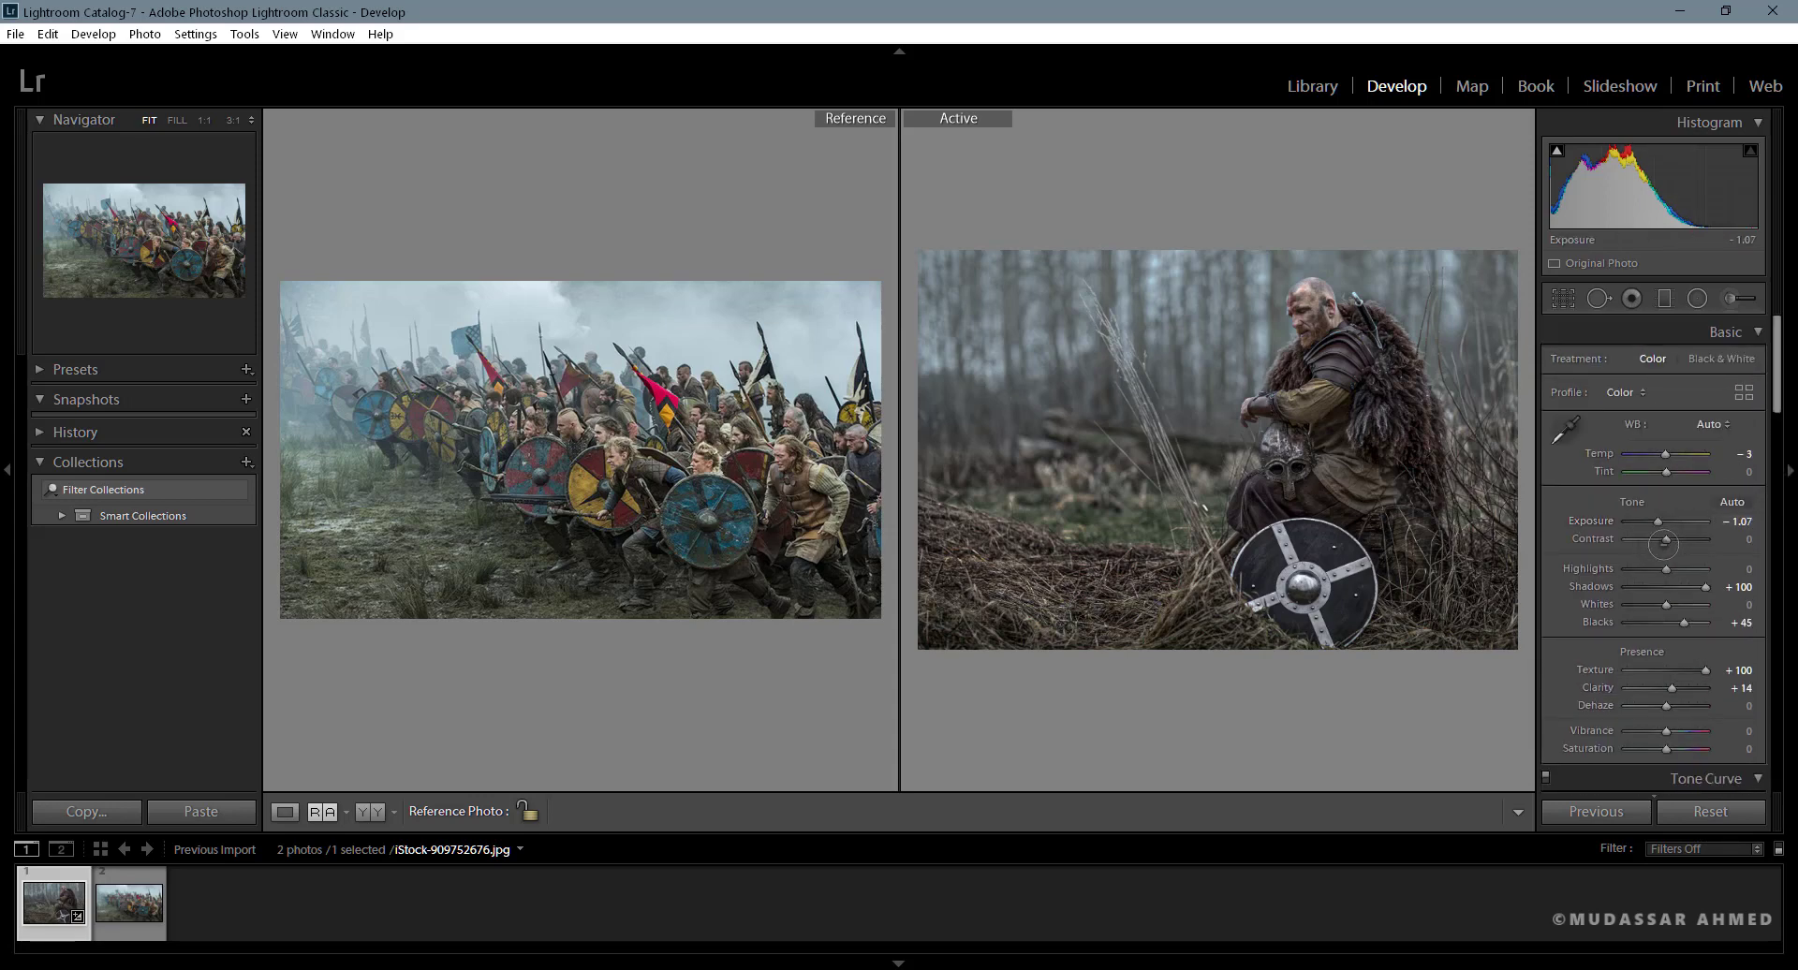
pyautogui.moveTo(1677, 539); pyautogui.dragTo(1661, 539)
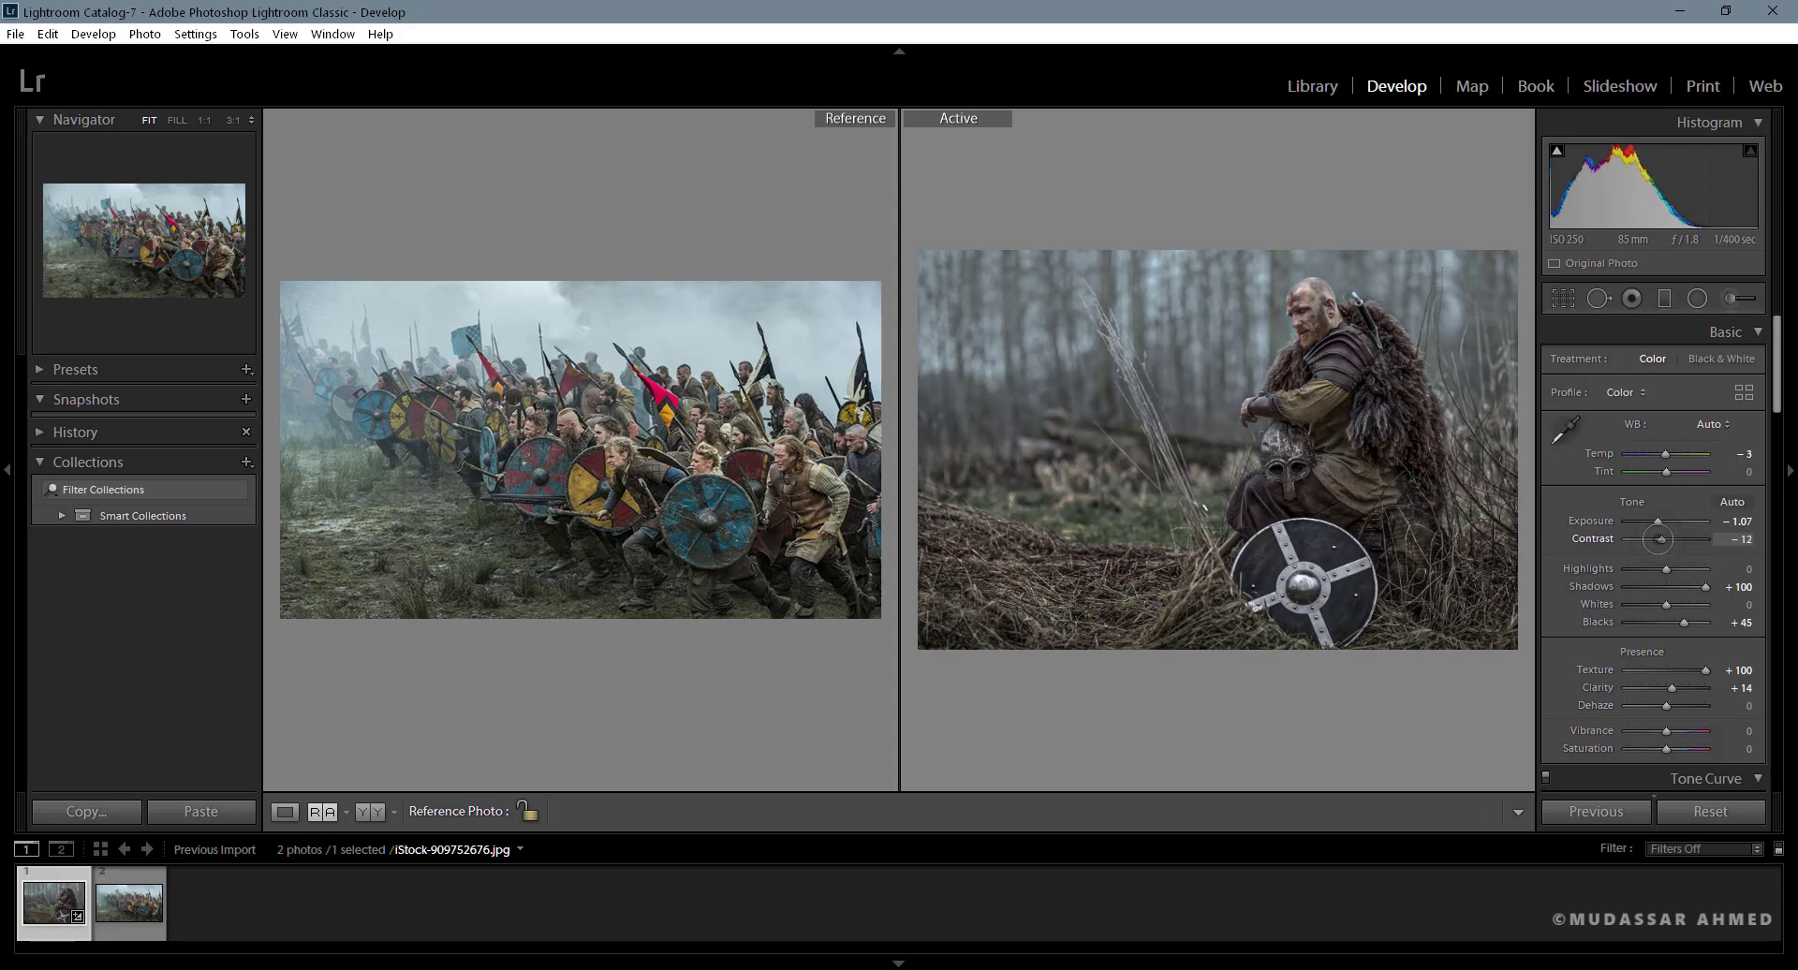
pyautogui.doubleClick(1659, 539)
pyautogui.scroll(-2, 1777, 398)
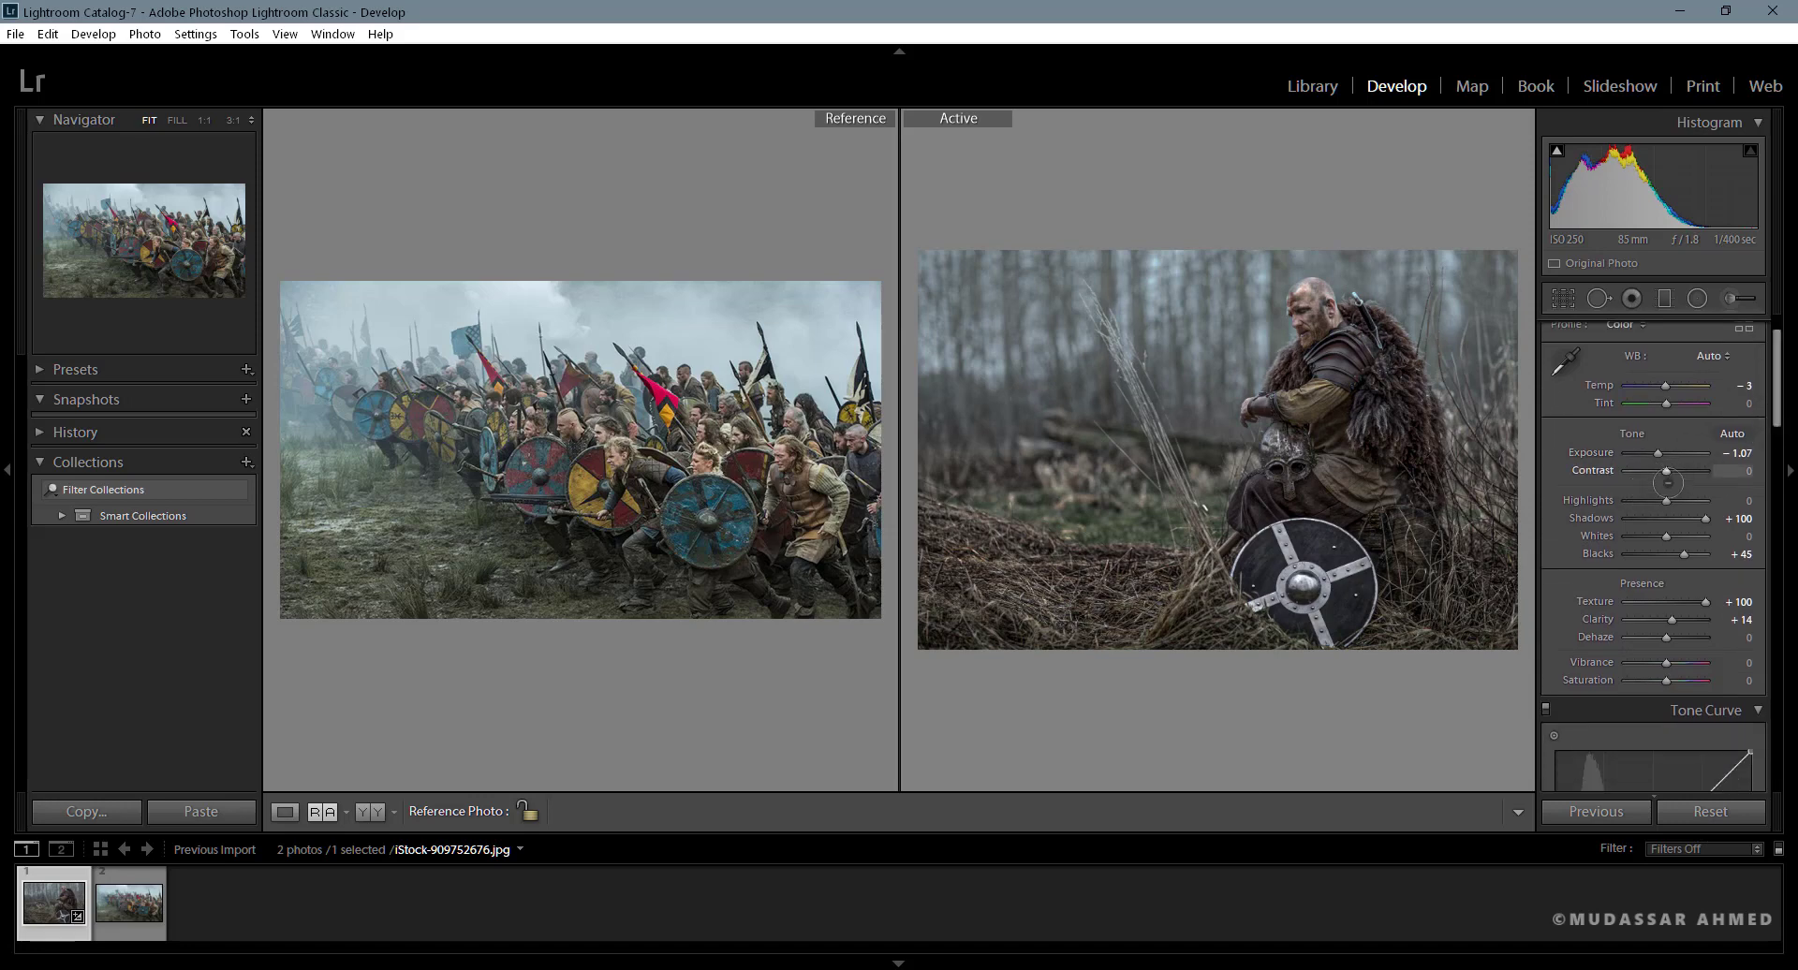
pyautogui.moveTo(1666, 500); pyautogui.dragTo(1647, 500)
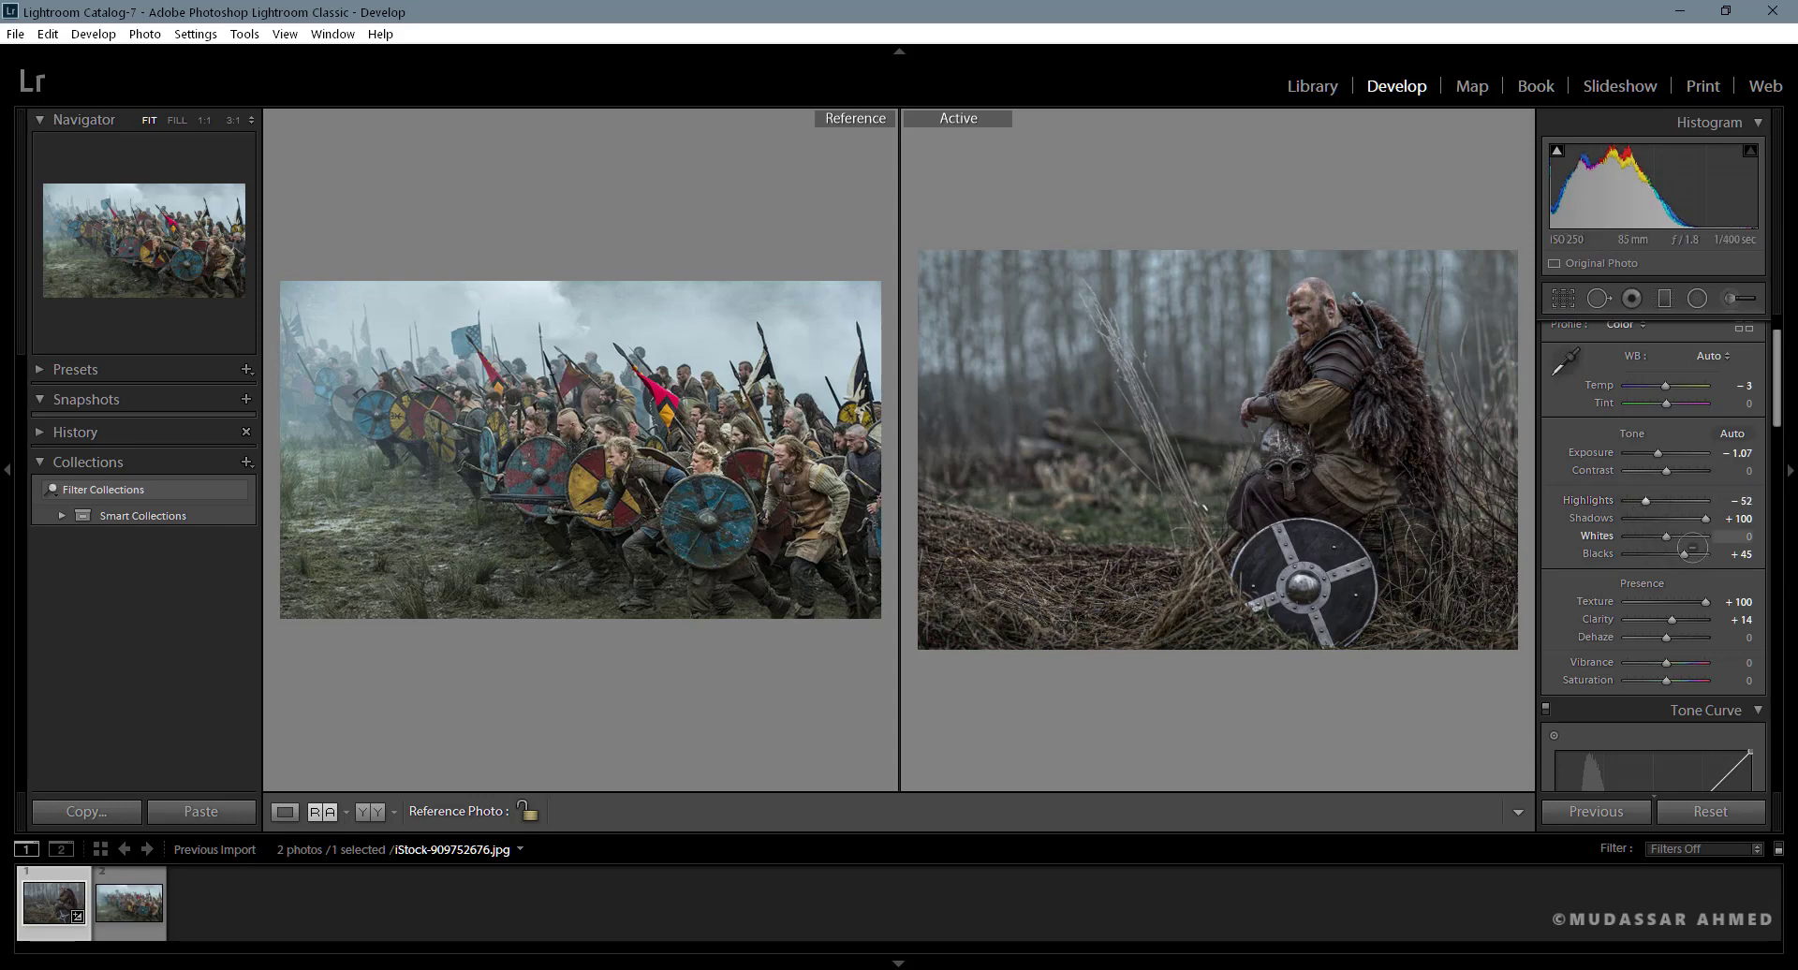
# - Set the Split Toning highlights to Hue 206 and Saturation 14
pyautogui.moveTo(1776, 416); pyautogui.dragTo(1776, 582)
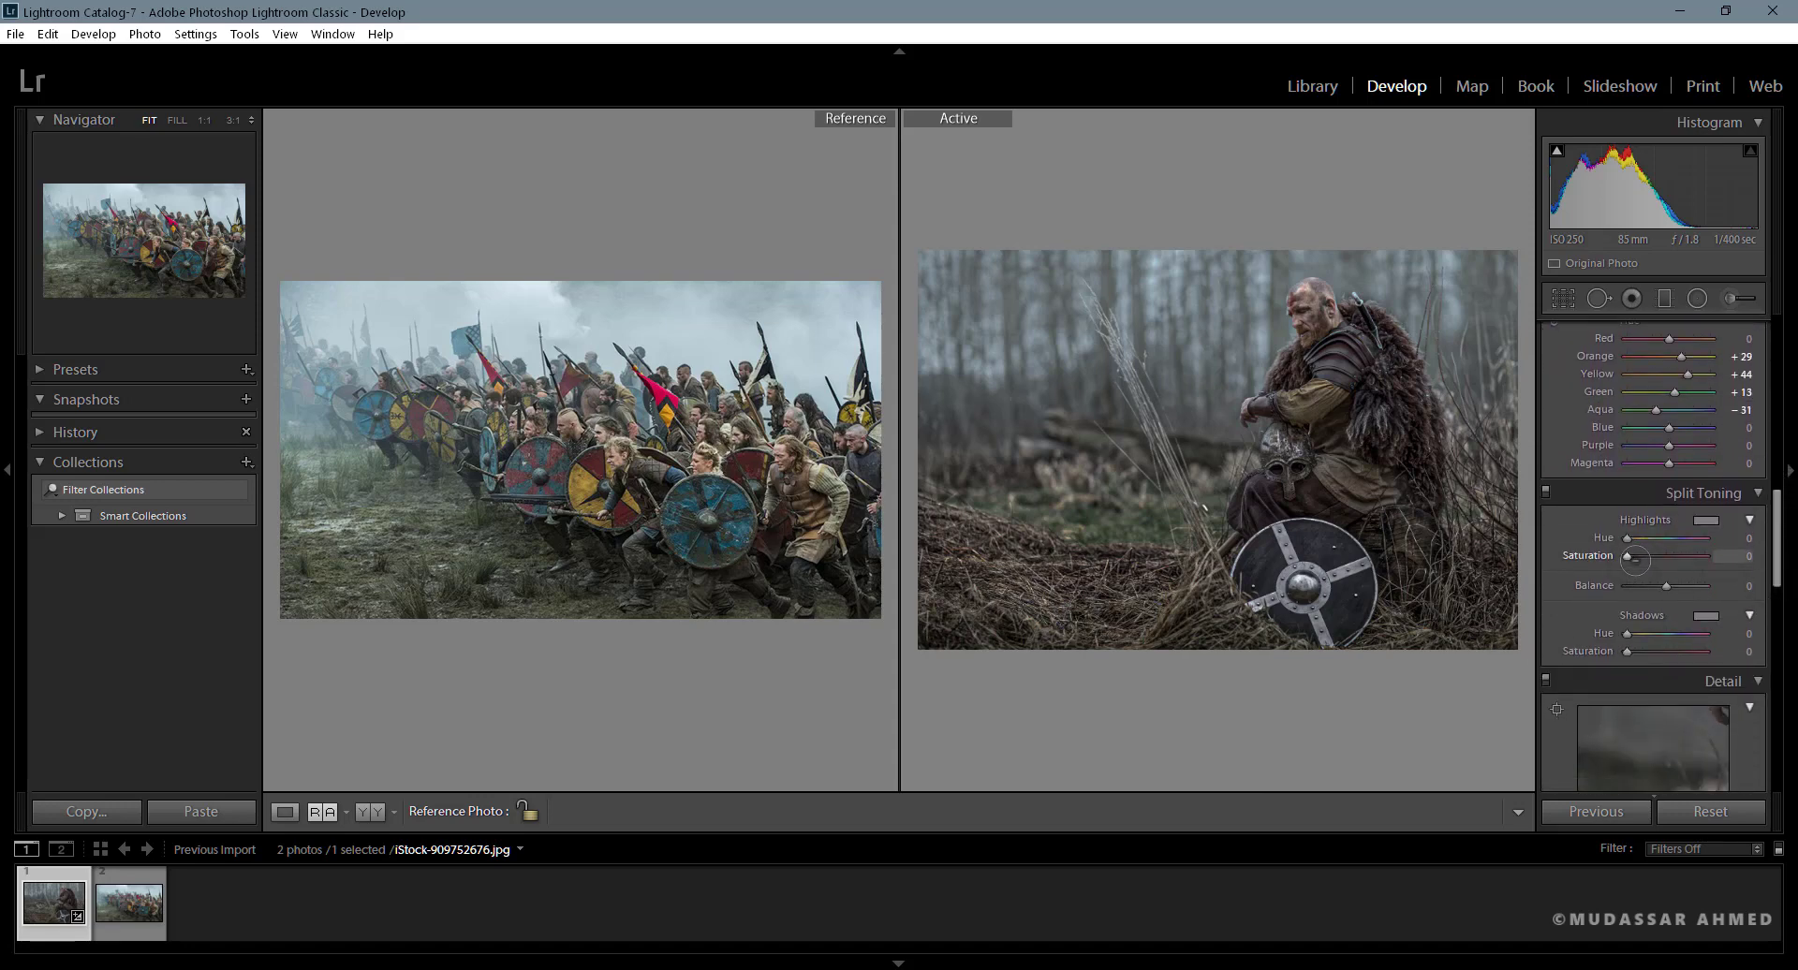
pyautogui.press('alt')
pyautogui.moveTo(1627, 539); pyautogui.dragTo(1674, 539)
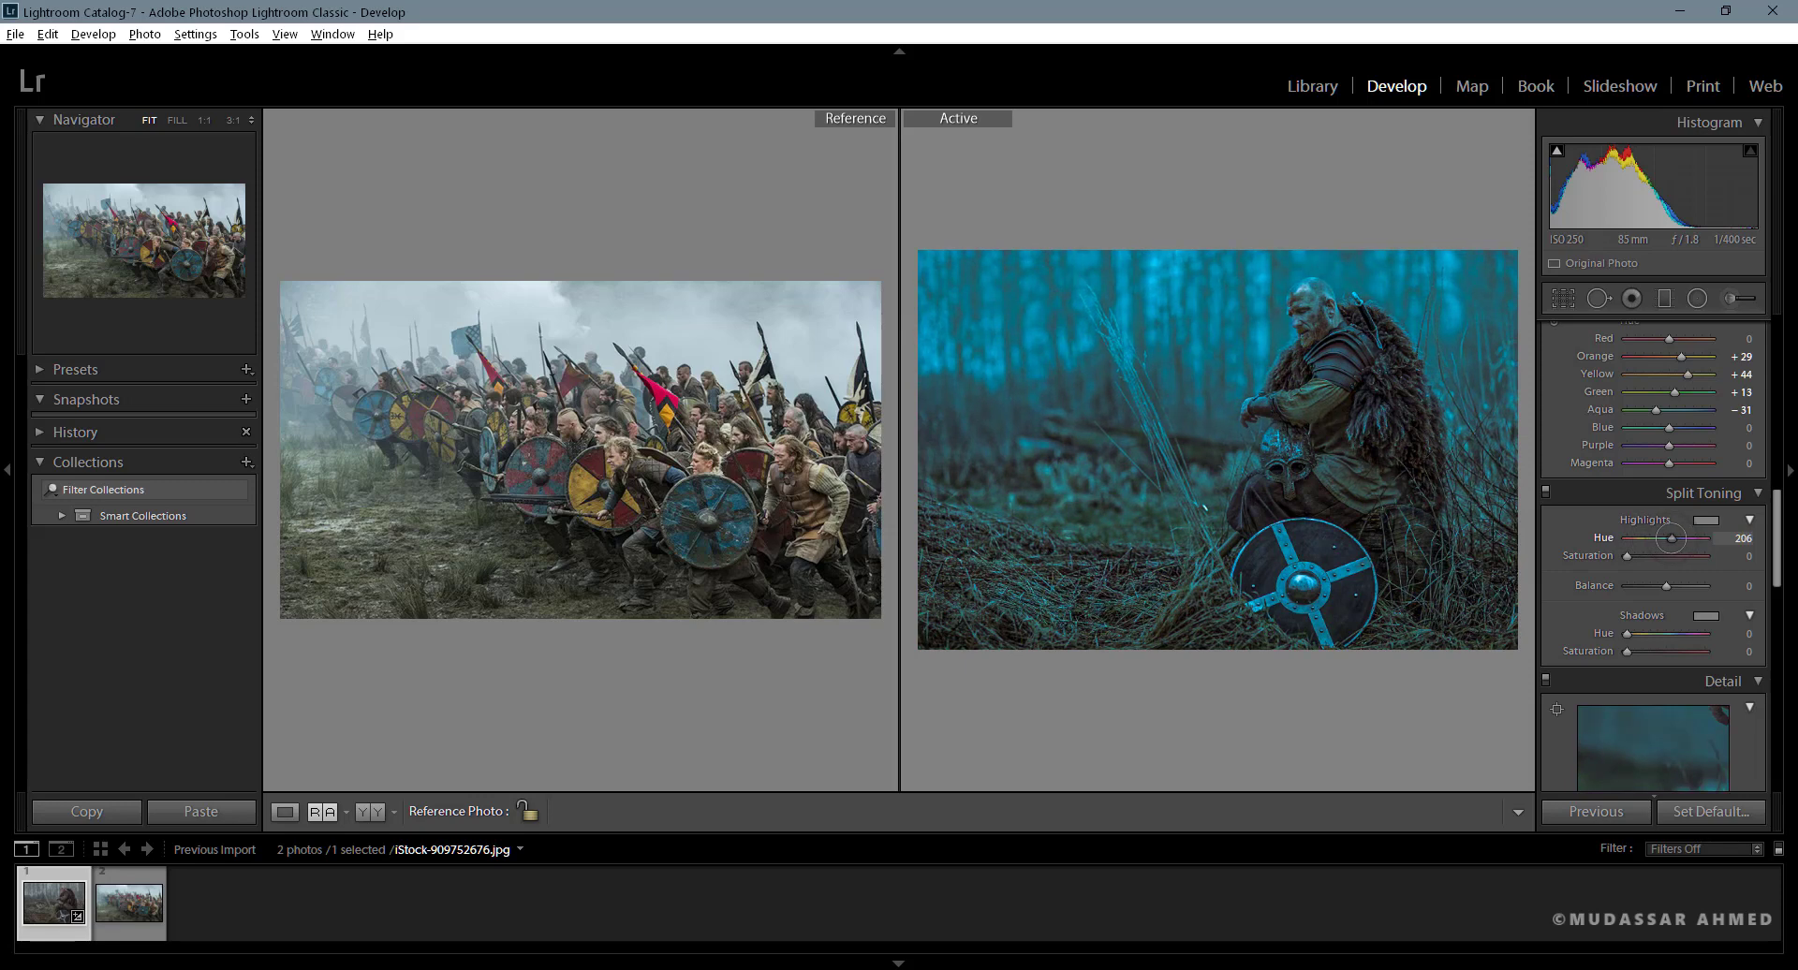
pyautogui.moveTo(1670, 538); pyautogui.dragTo(1639, 556)
pyautogui.press('alt')
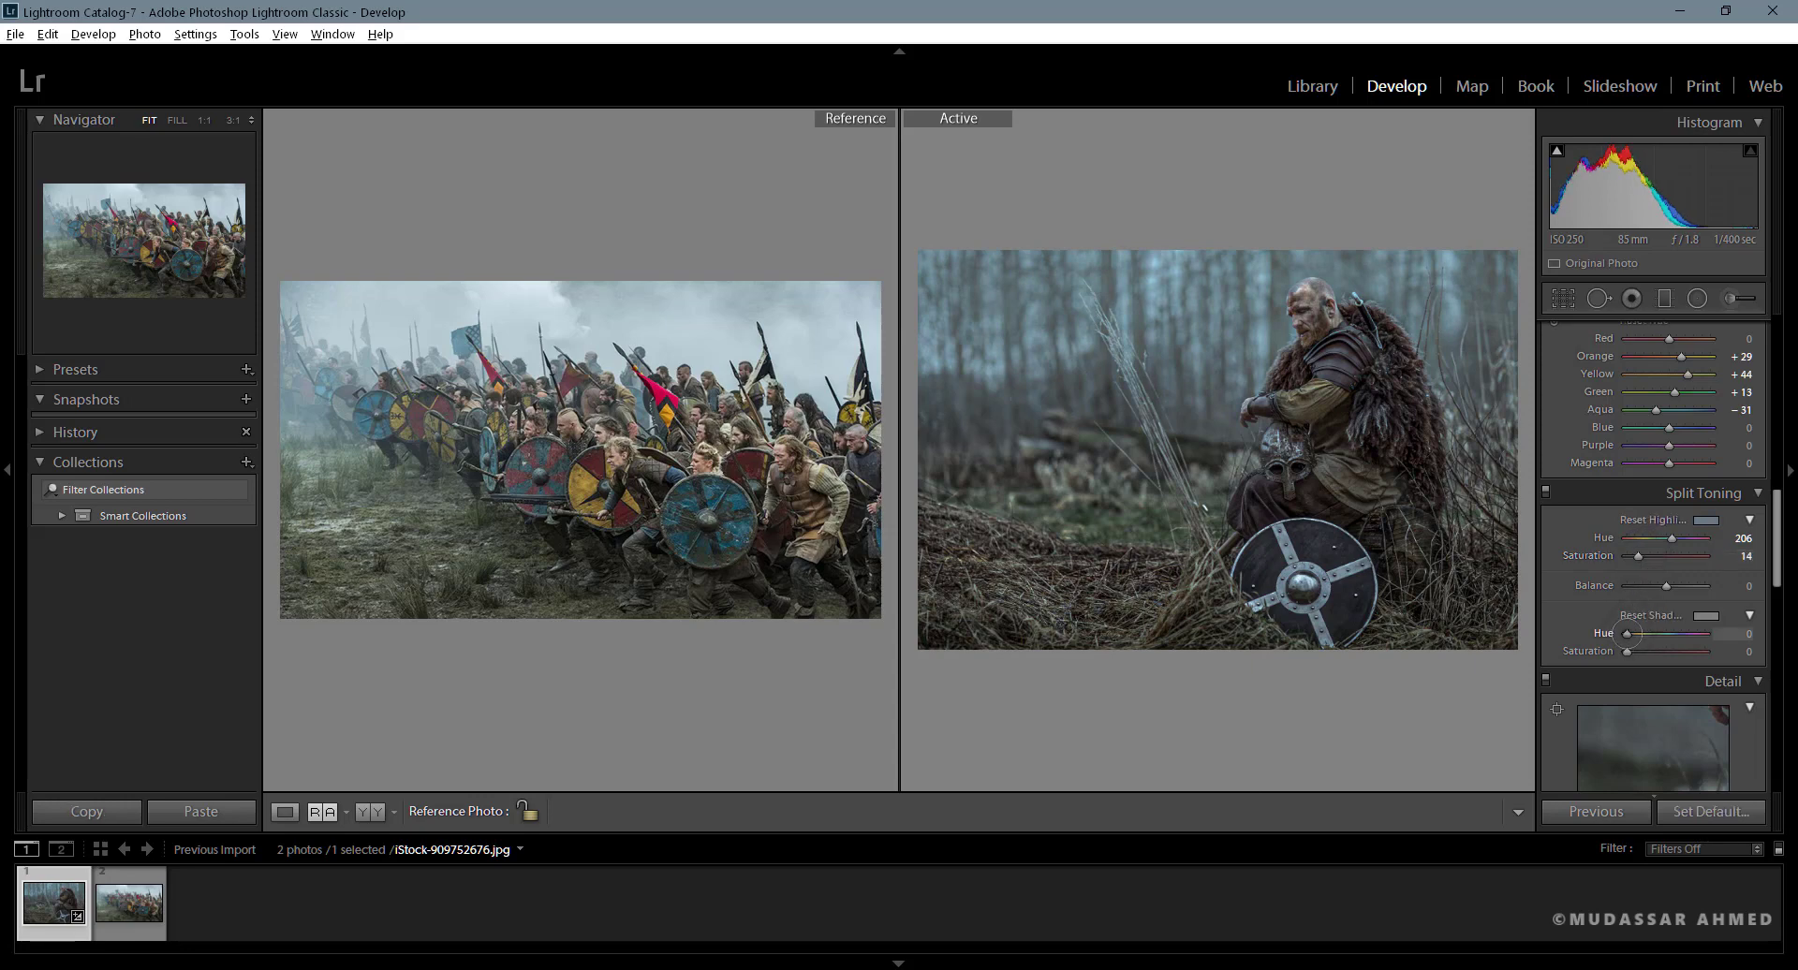
# - Set the Split Toning shadows to Hue 86 and Saturation 11, and compare the photo with and without the toning
pyautogui.moveTo(1627, 633)
pyautogui.mouseDown()
pyautogui.moveTo(1693, 634)
pyautogui.moveTo(1633, 635)
pyautogui.moveTo(1635, 651)
pyautogui.mouseUp()
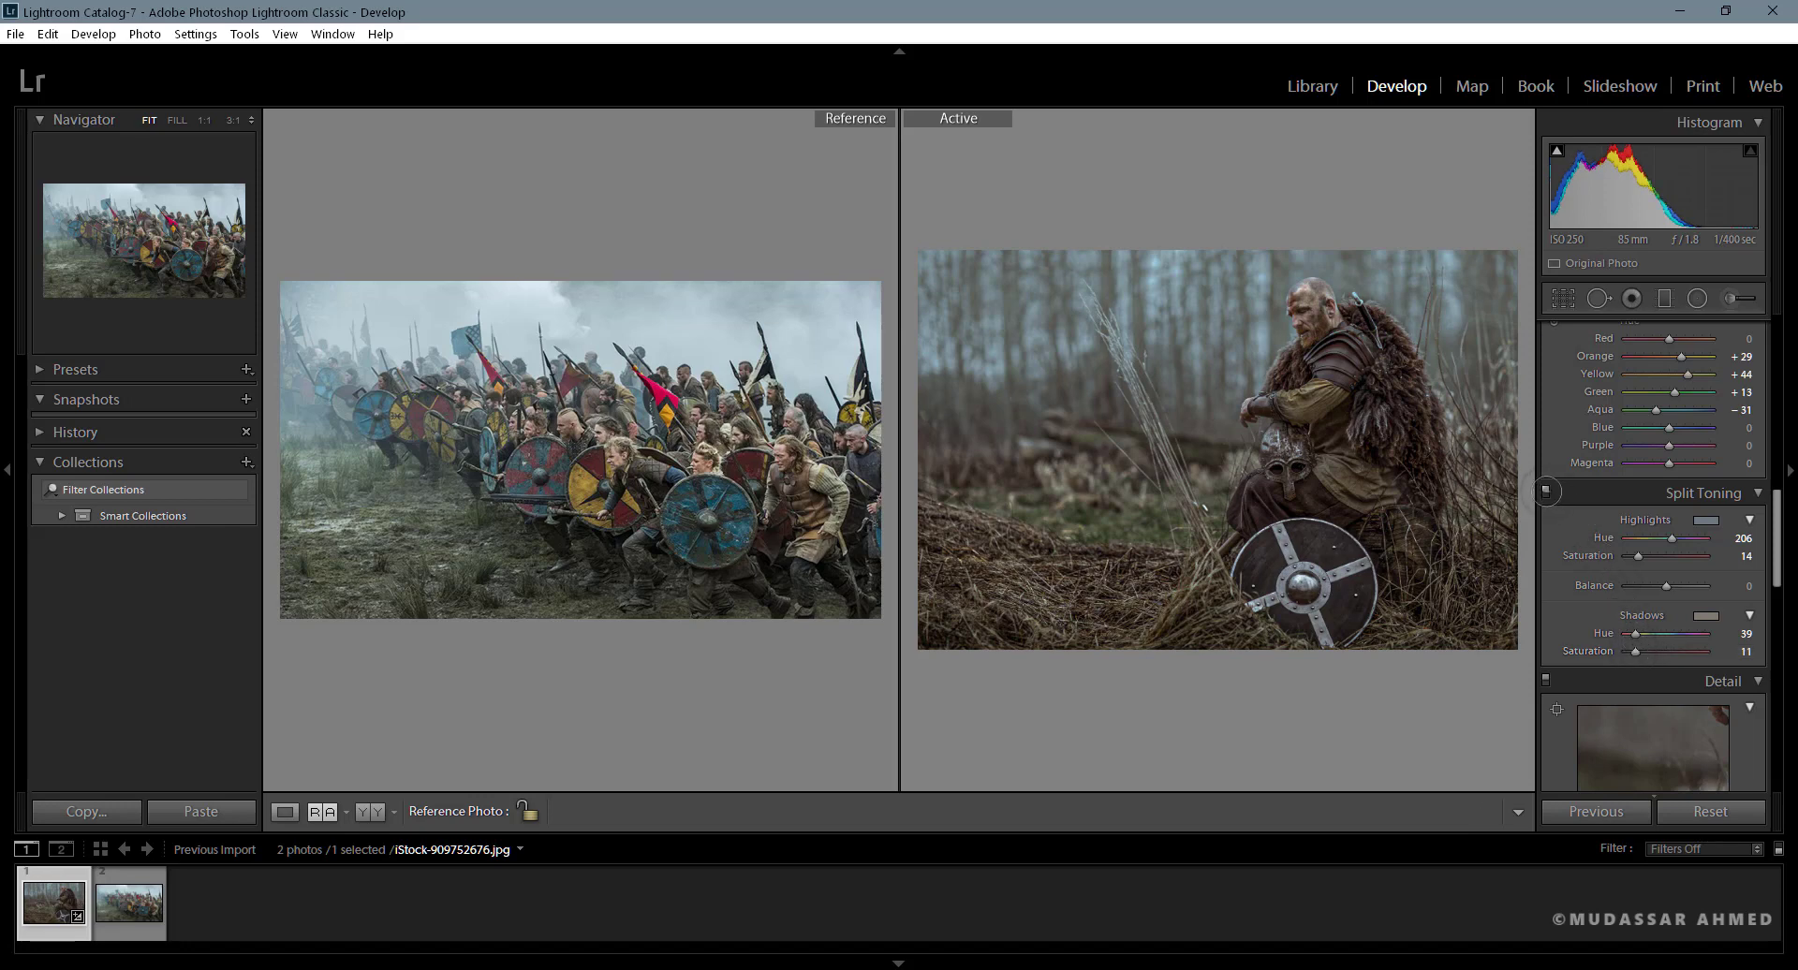
pyautogui.click(1546, 493)
pyautogui.click(1547, 493)
pyautogui.moveTo(1635, 633)
pyautogui.mouseDown()
pyautogui.moveTo(1666, 633)
pyautogui.moveTo(1645, 634)
pyautogui.mouseUp()
pyautogui.click(1546, 492)
pyautogui.click(1546, 492)
pyautogui.click(1546, 492)
pyautogui.click(1546, 492)
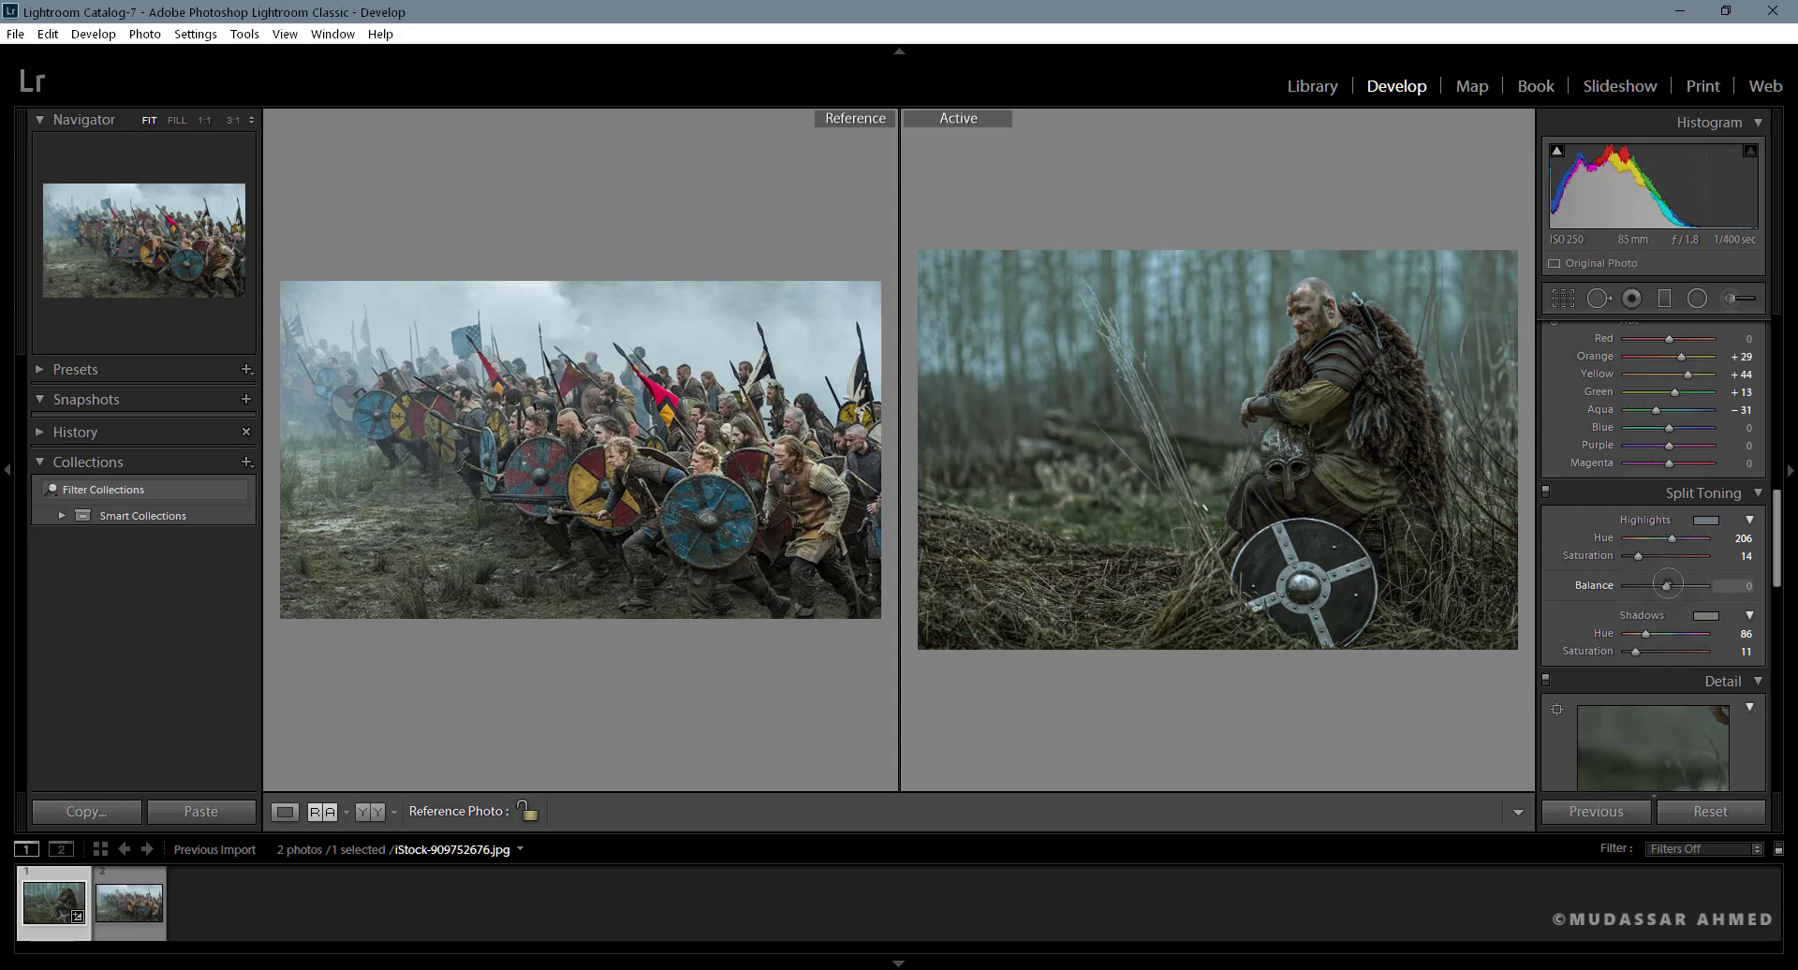
# - Try a negative Split Toning balance, restore its default, and set the shadows Saturation to 6, comparing the photo with and without toning
pyautogui.moveTo(1667, 586)
pyautogui.mouseDown()
pyautogui.moveTo(1614, 593)
pyautogui.moveTo(1659, 585)
pyautogui.mouseUp()
pyautogui.doubleClick(1659, 586)
pyautogui.click(1746, 651)
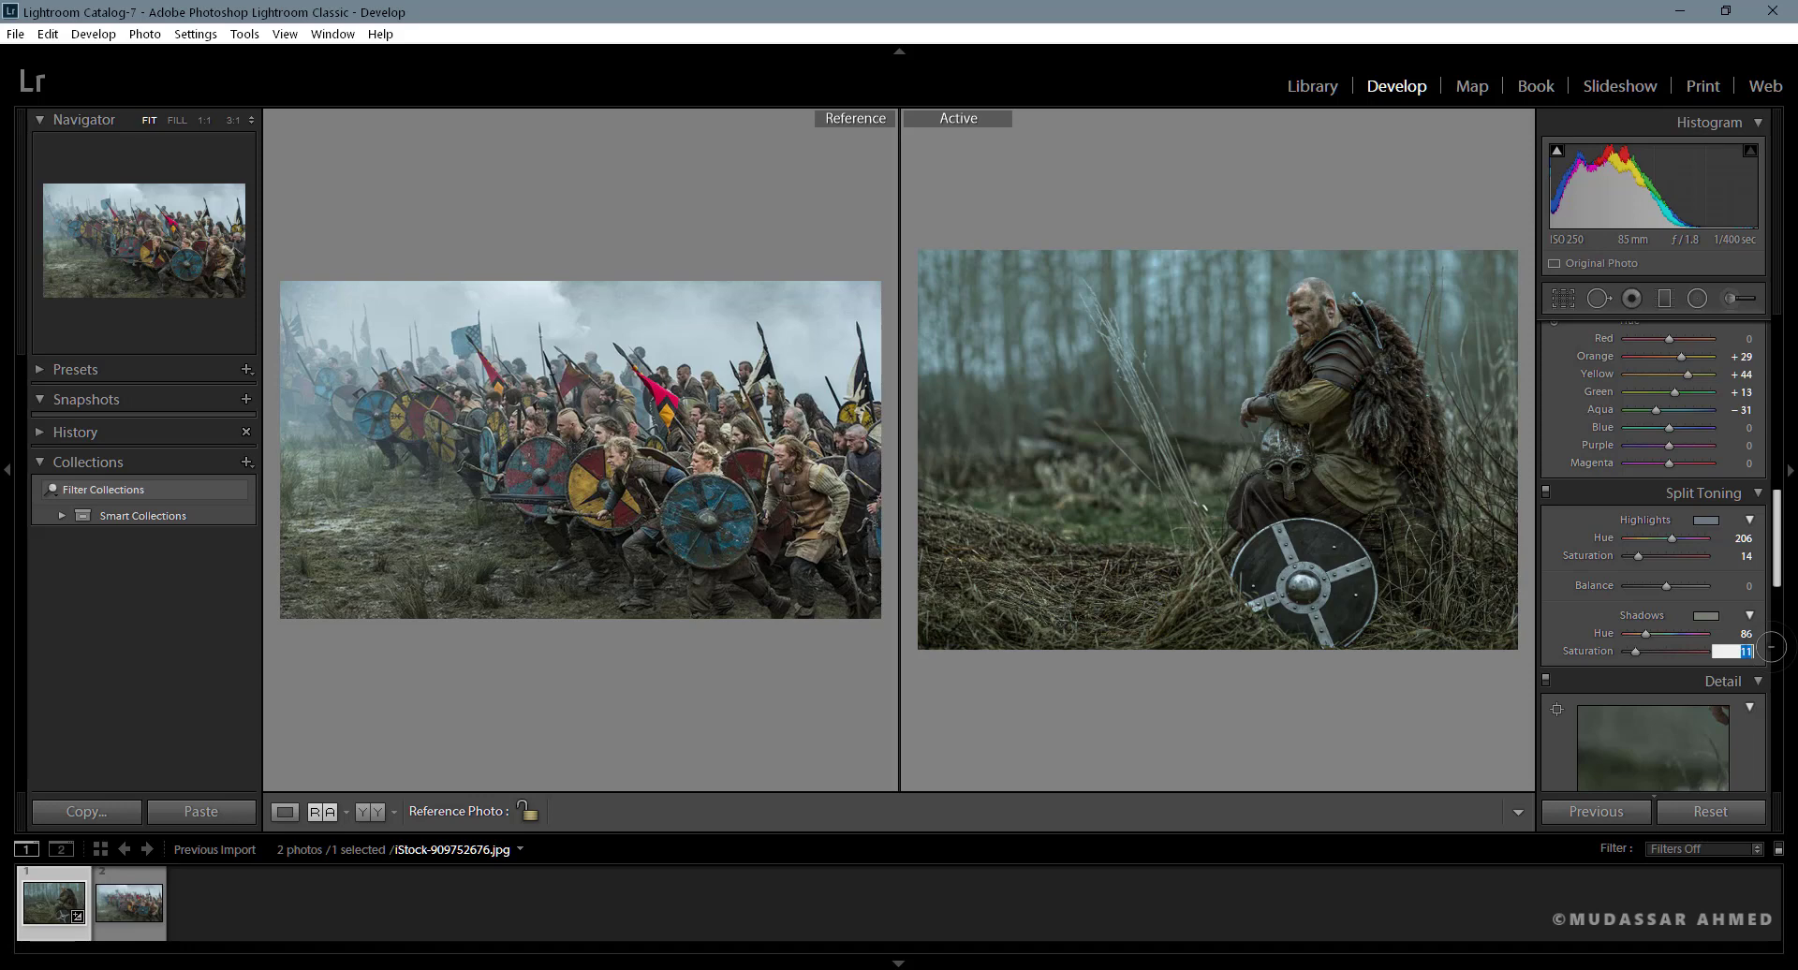
pyautogui.write('6')
pyautogui.press('Return')
pyautogui.click(1545, 490)
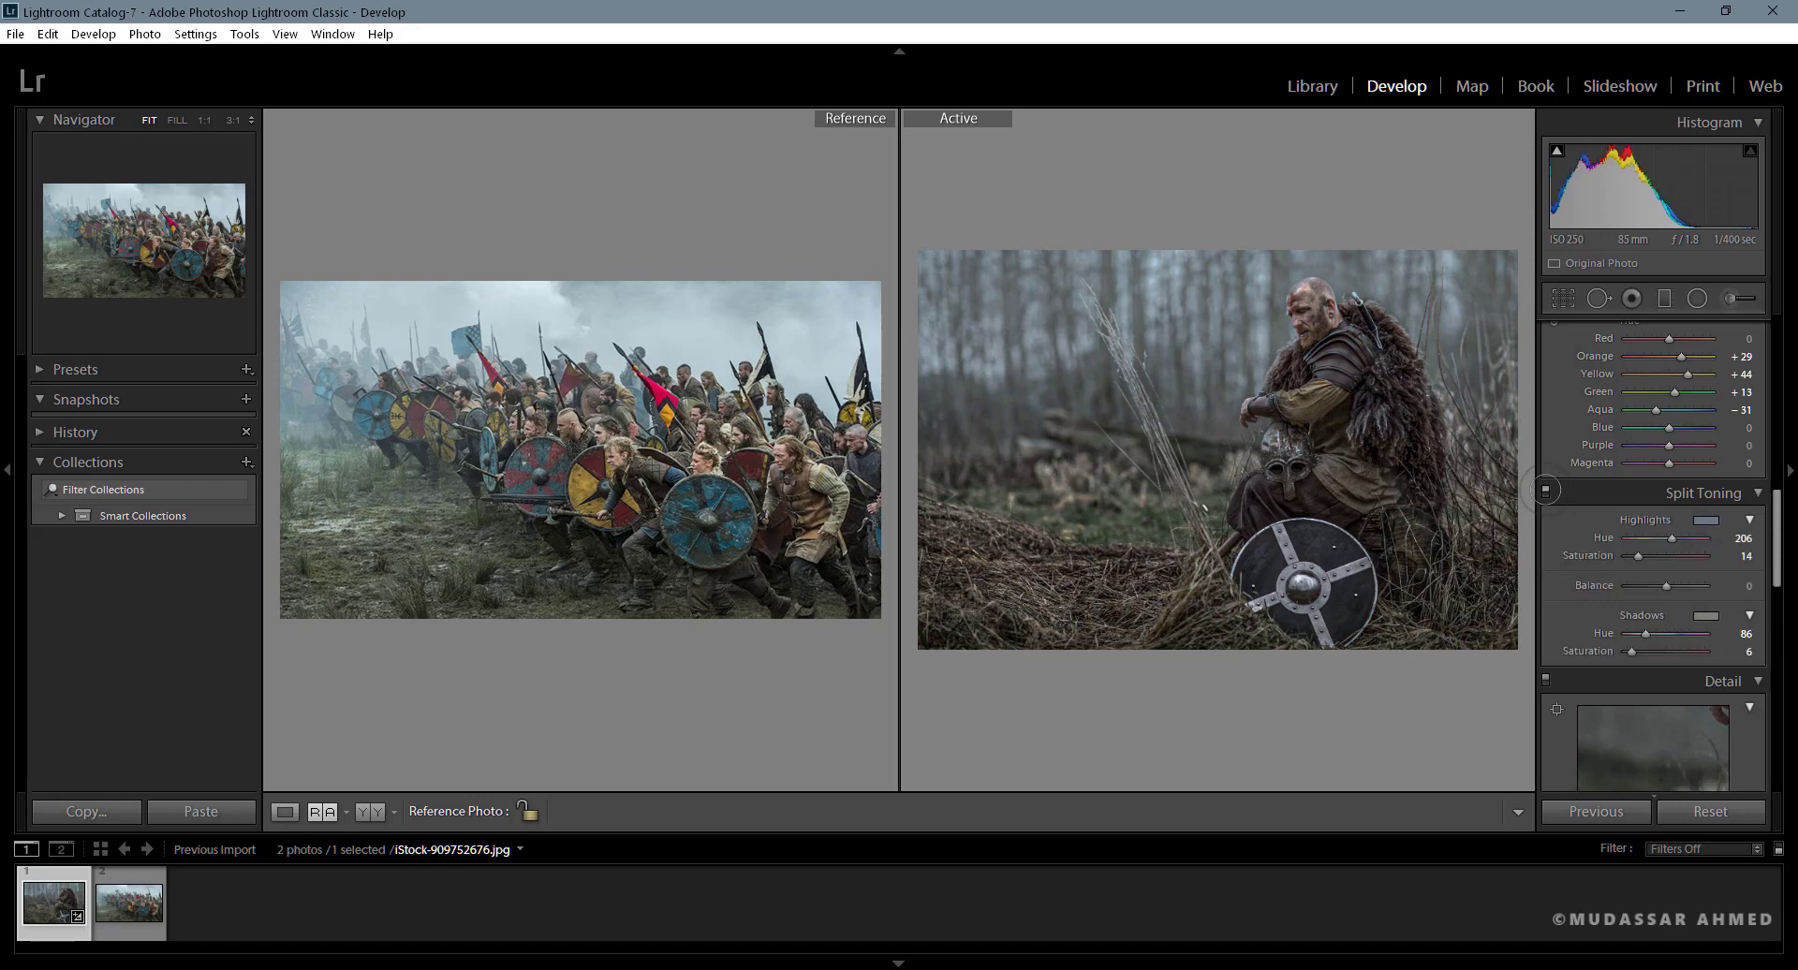
pyautogui.click(1546, 489)
pyautogui.click(1545, 489)
pyautogui.click(1545, 489)
# - Shift the Split Toning balance clearly toward the shadows and compare the photo with and without the toning
pyautogui.moveTo(1667, 585); pyautogui.dragTo(1637, 585)
pyautogui.click(1545, 492)
pyautogui.click(1546, 492)
# - Raise the Whites to +24, try their default value, and undo that reset
pyautogui.moveTo(1777, 542); pyautogui.dragTo(1786, 377)
pyautogui.moveTo(1665, 558); pyautogui.dragTo(1675, 559)
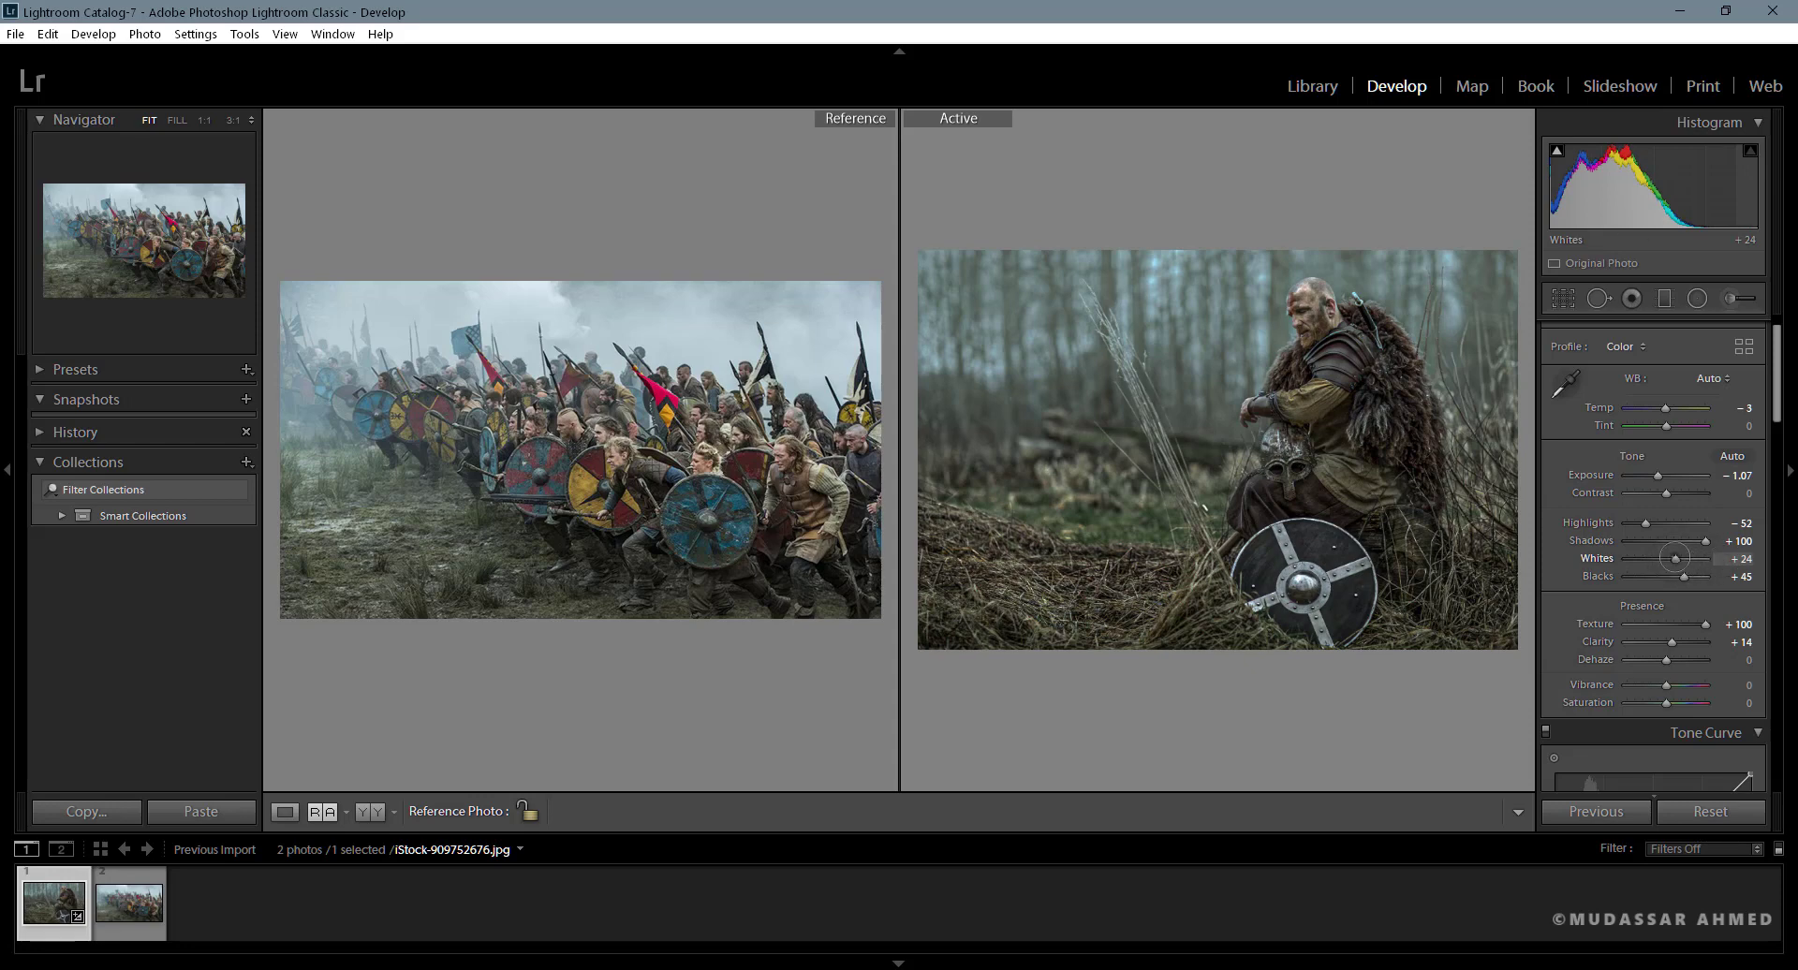
pyautogui.doubleClick(1676, 558)
pyautogui.hotkey('ctrl', 'z')
# - Set the sharpening Amount to 50 and Detail to 100, compare with and without it, and raise the Amount further
pyautogui.moveTo(1776, 410); pyautogui.dragTo(1781, 634)
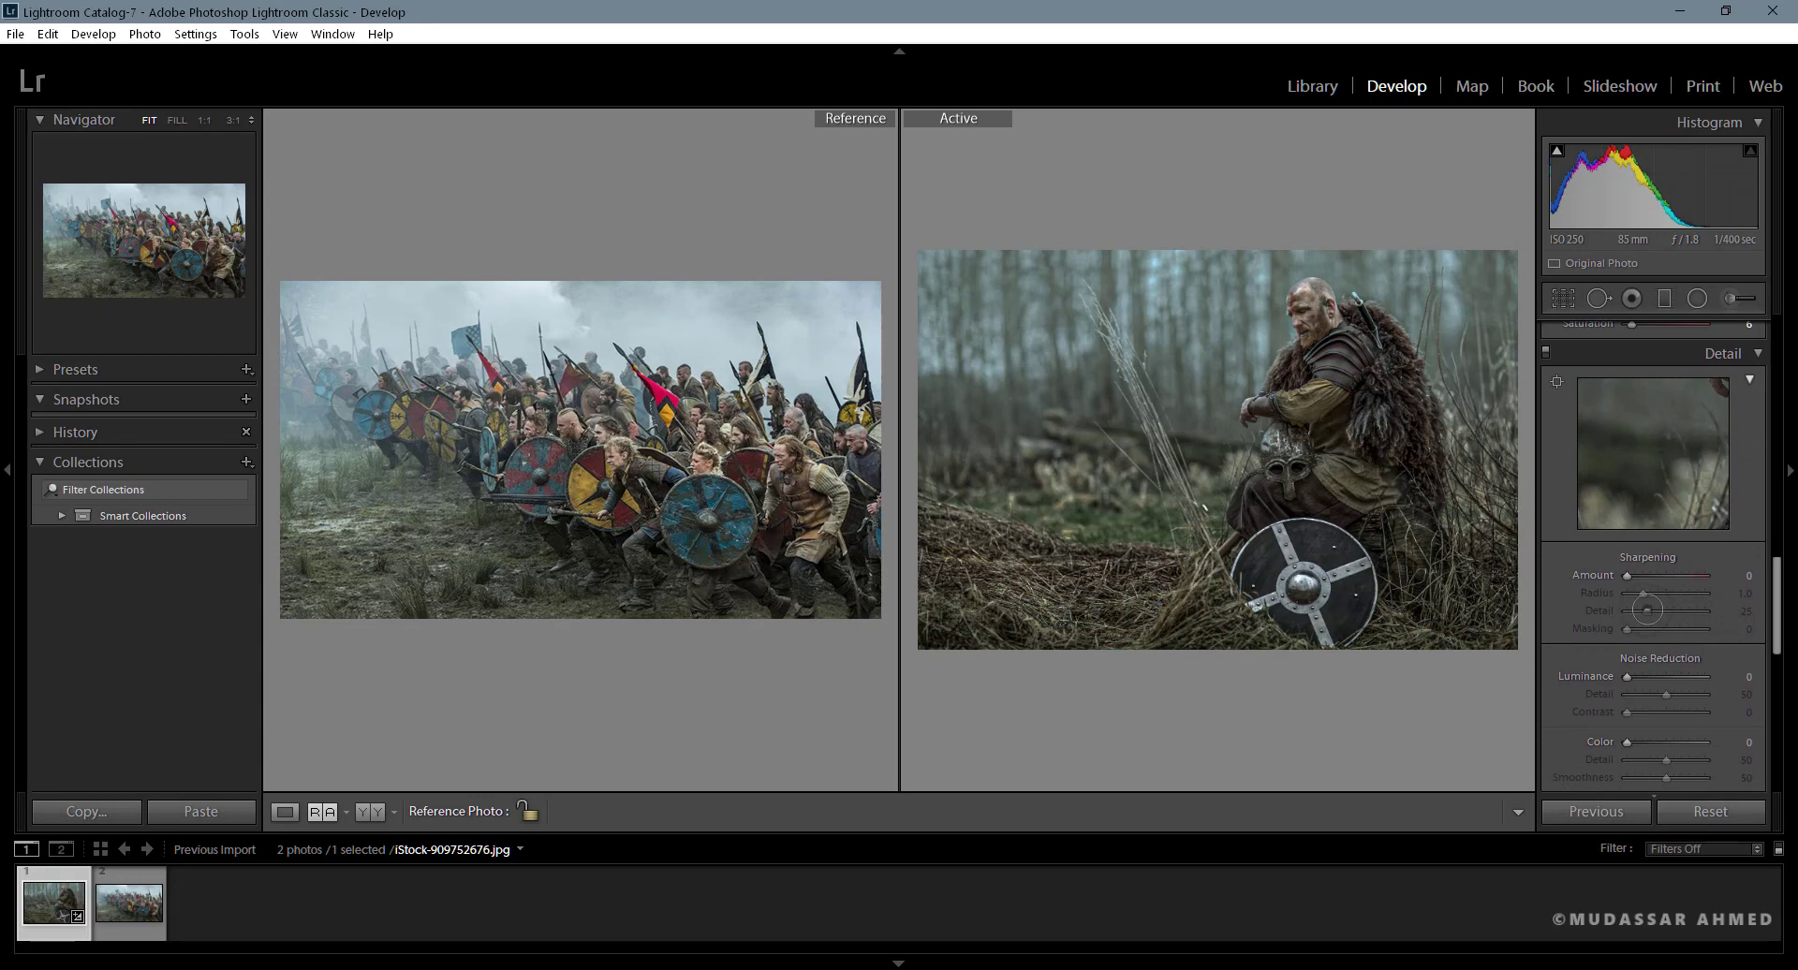
pyautogui.moveTo(1627, 575)
pyautogui.mouseDown()
pyautogui.moveTo(1705, 610)
pyautogui.moveTo(1653, 575)
pyautogui.mouseUp()
pyautogui.click(1557, 381)
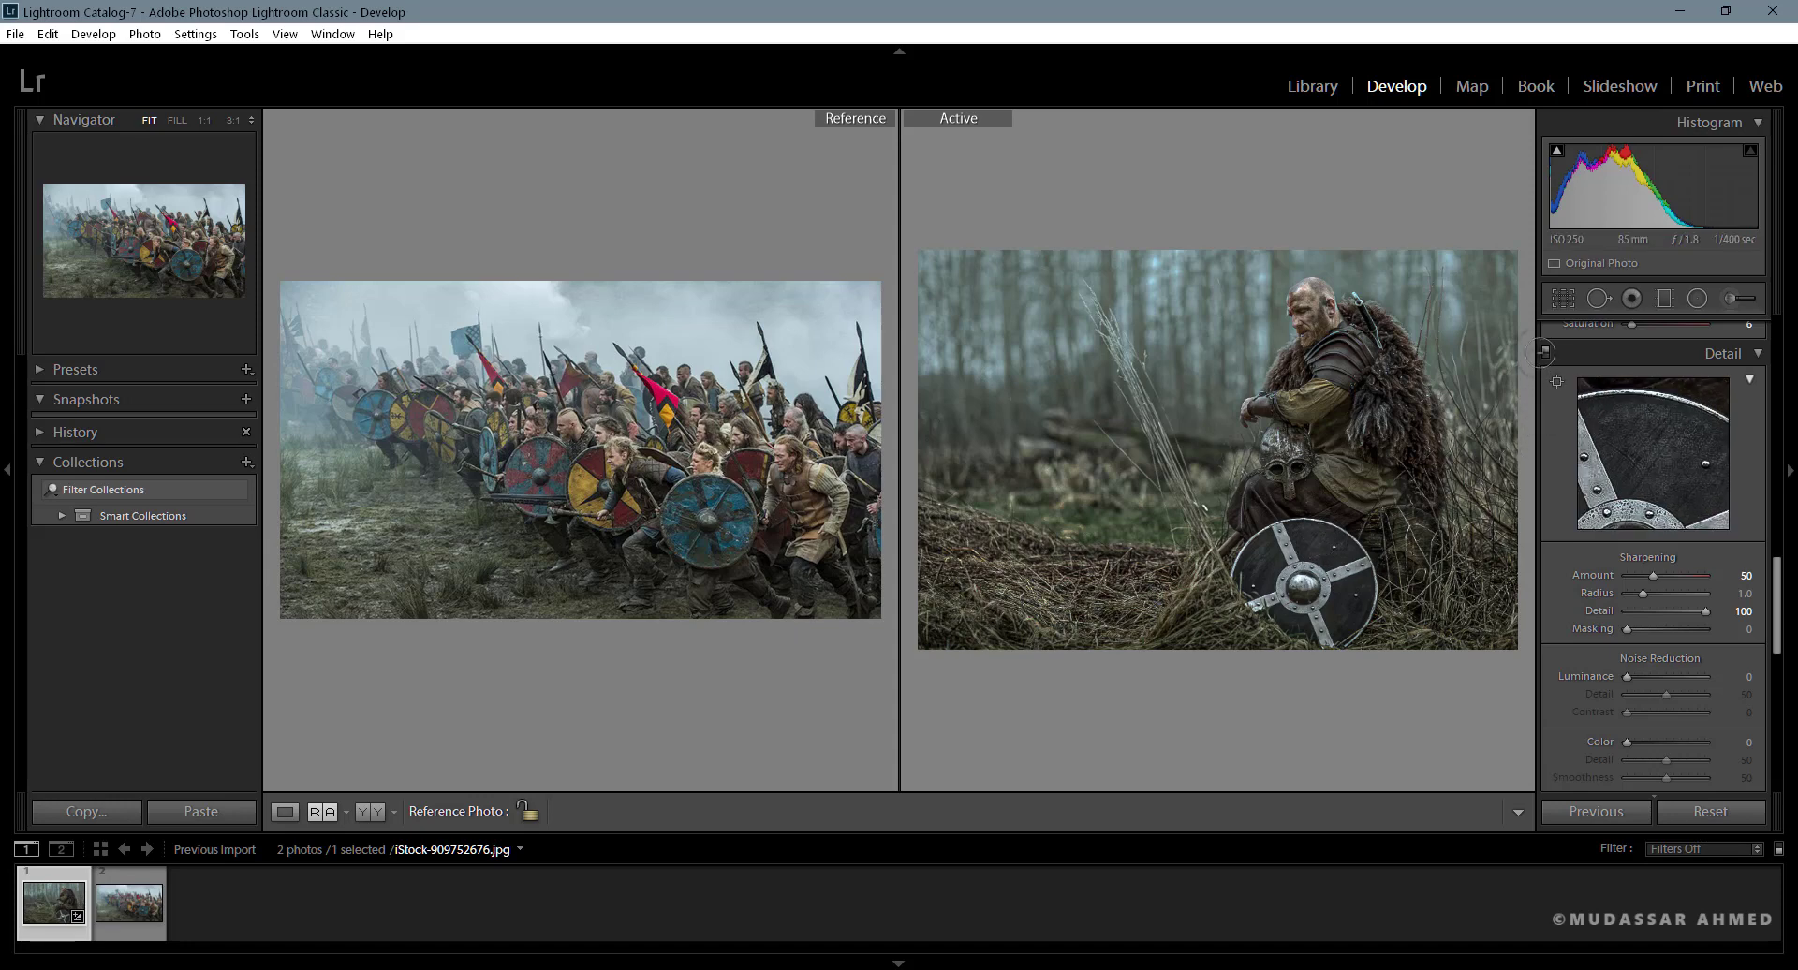
pyautogui.click(1545, 354)
pyautogui.click(1545, 353)
pyautogui.click(1546, 353)
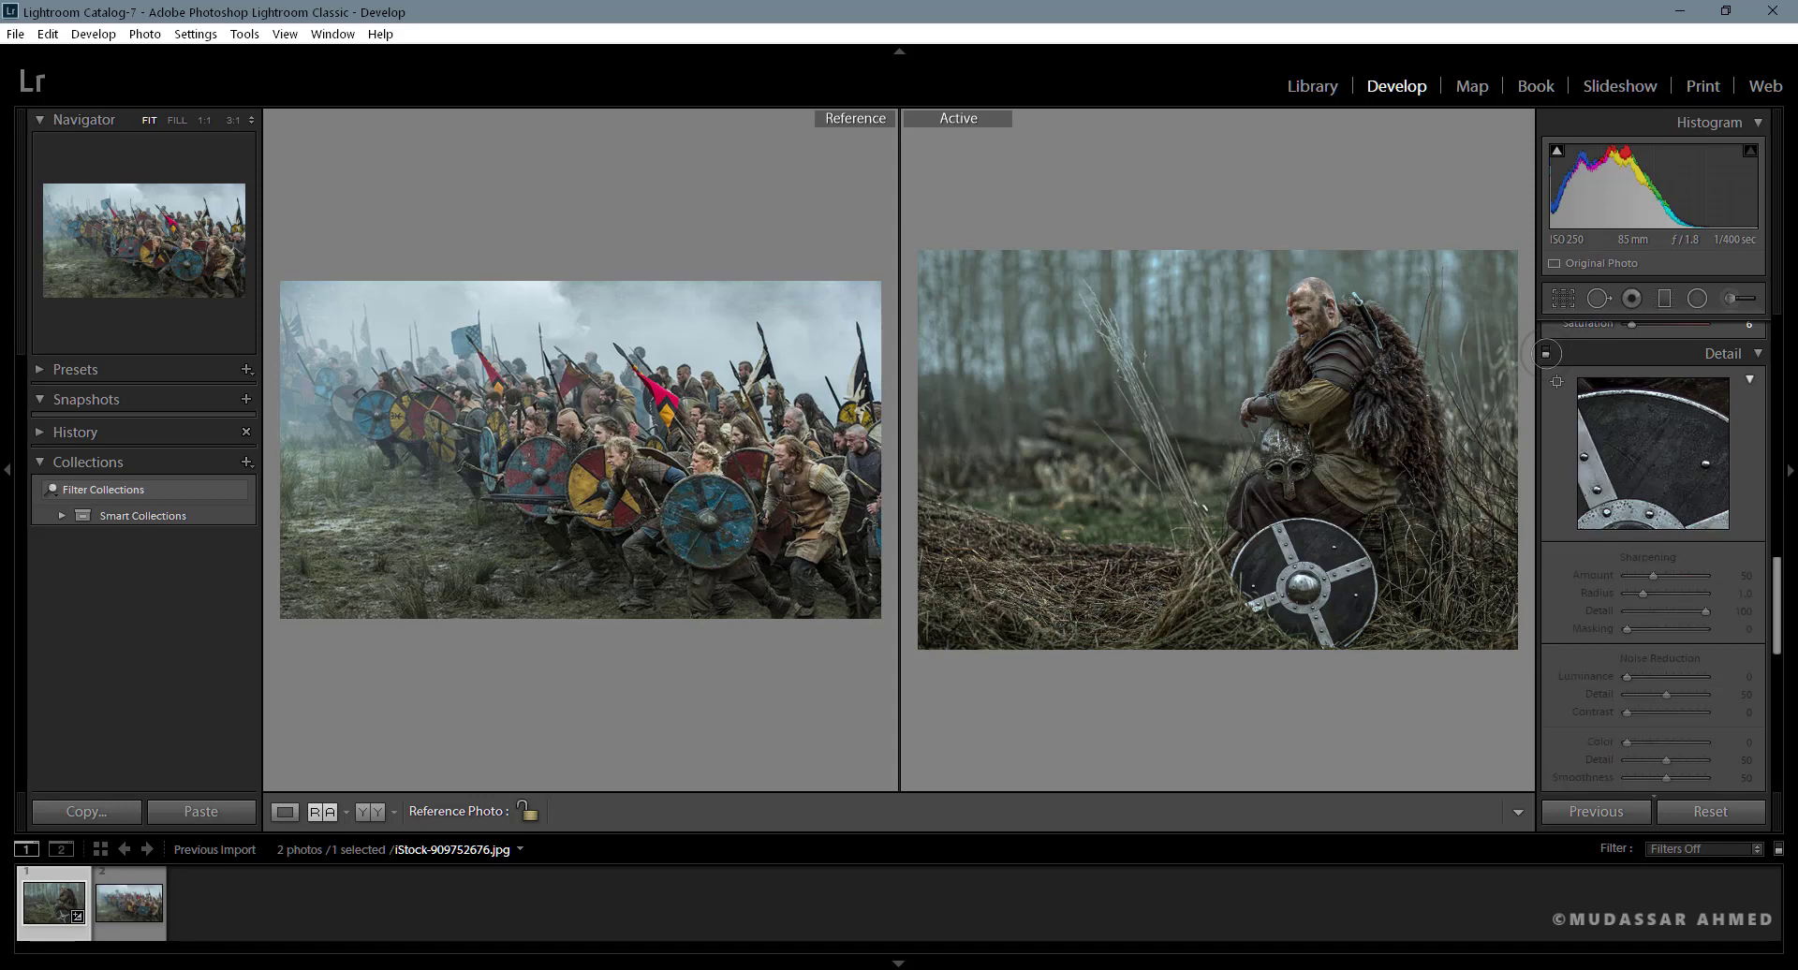
pyautogui.click(1546, 353)
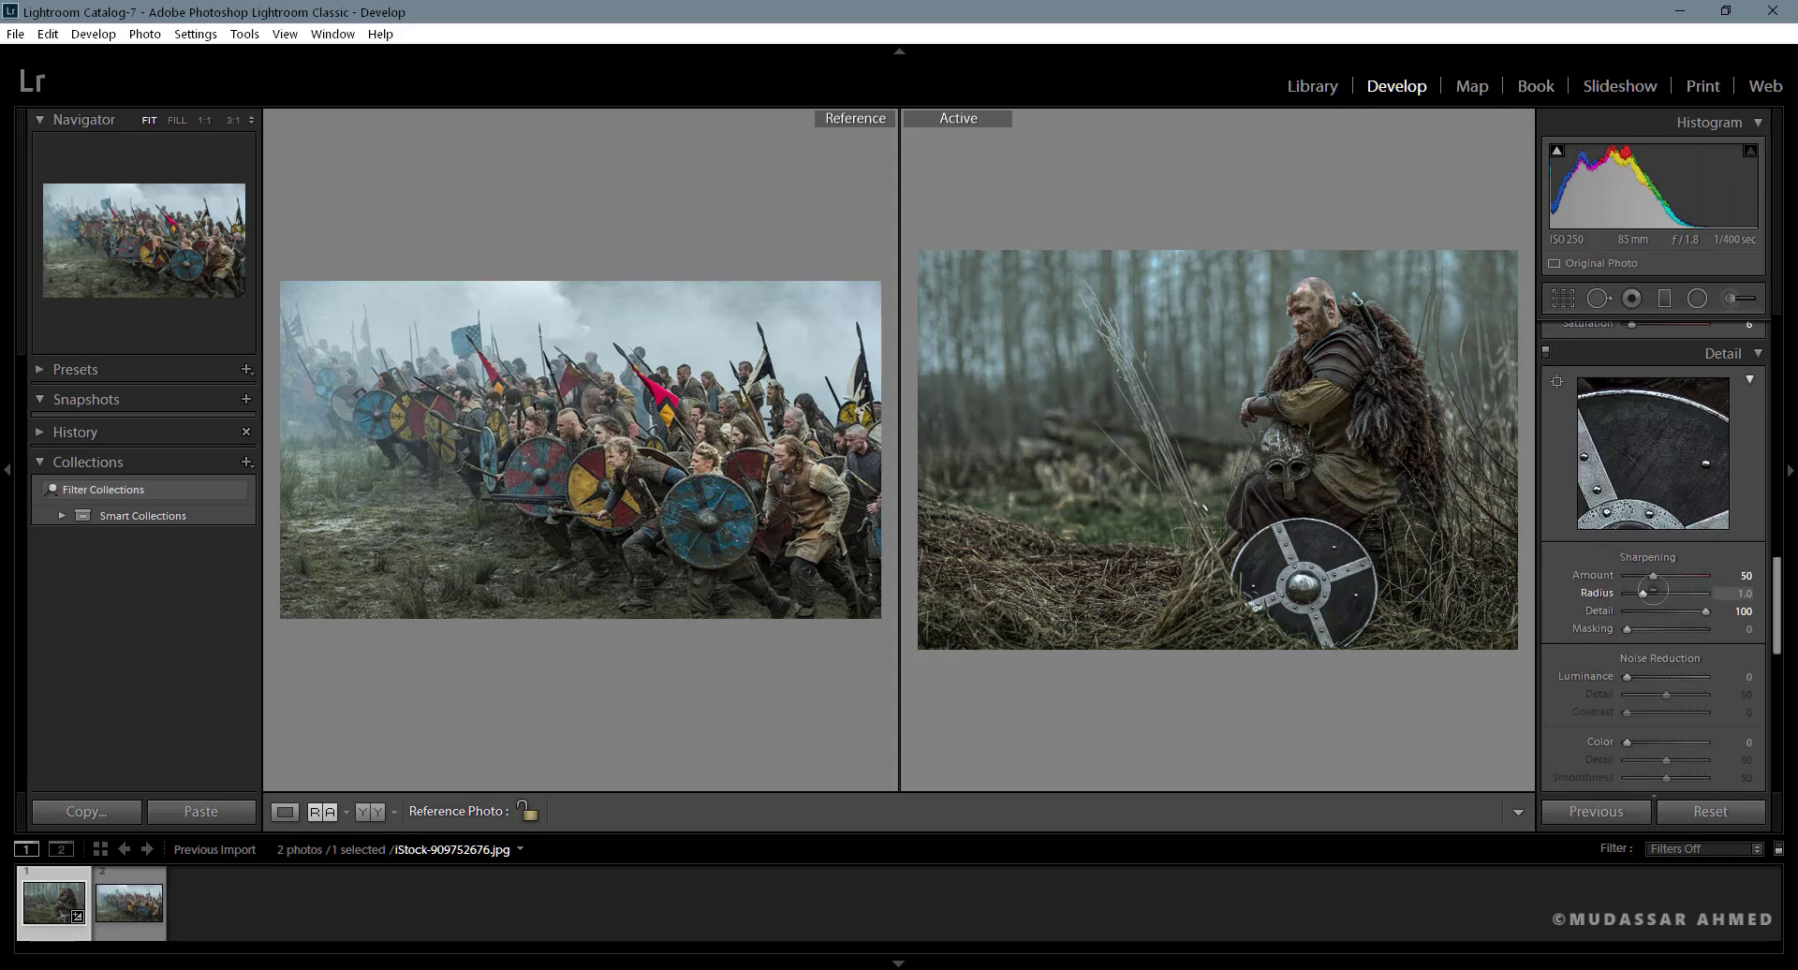
pyautogui.moveTo(1656, 575); pyautogui.dragTo(1671, 575)
# - Try a white balance Tint of +7 and settle it at −2
pyautogui.scroll(10, 1747, 423)
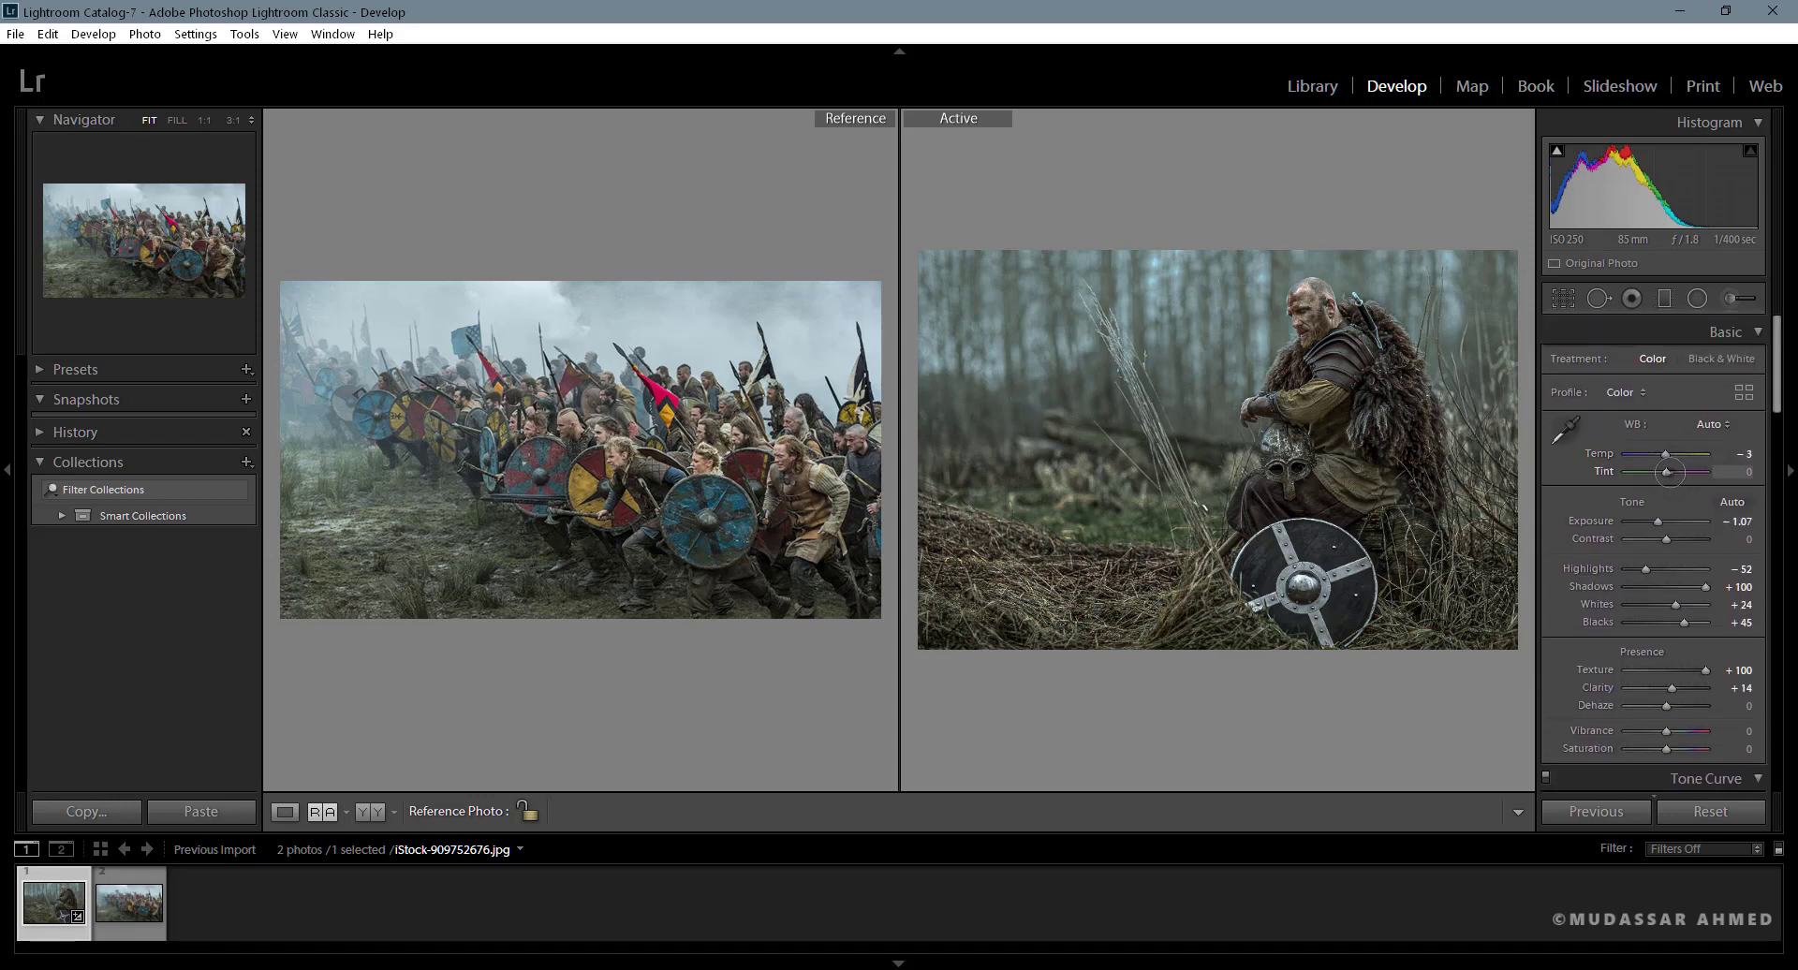
pyautogui.moveTo(1666, 471); pyautogui.dragTo(1672, 471)
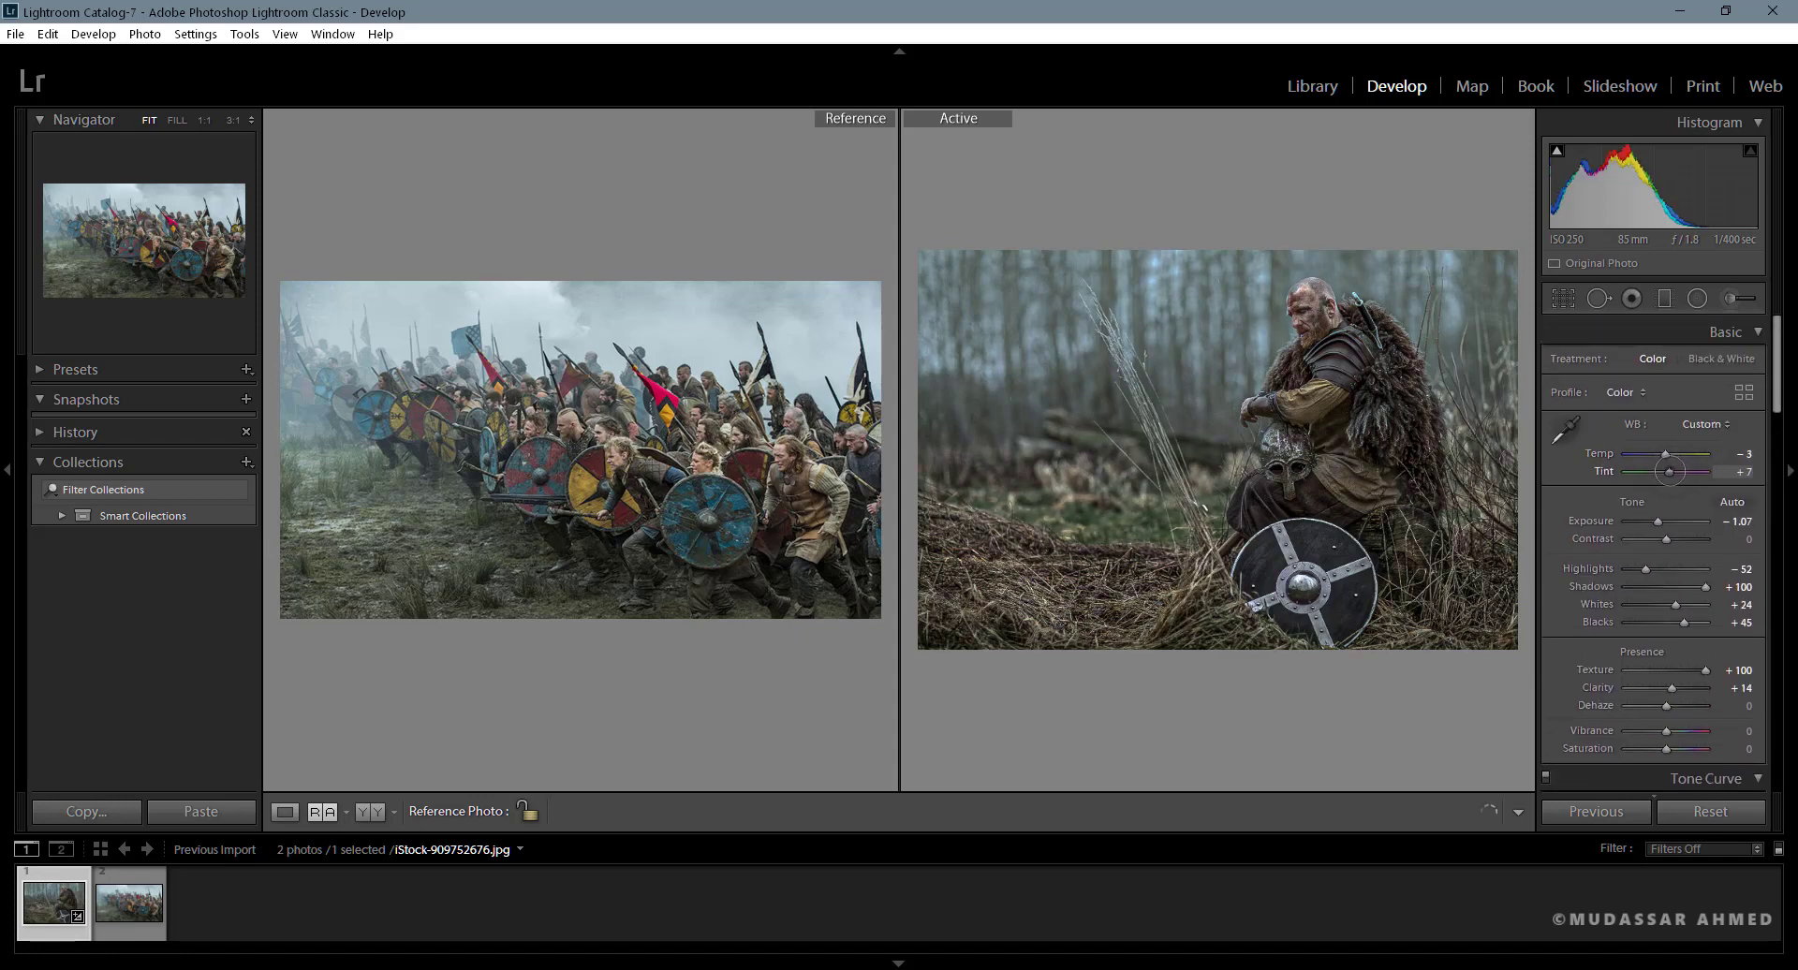
pyautogui.moveTo(1670, 471); pyautogui.dragTo(1665, 471)
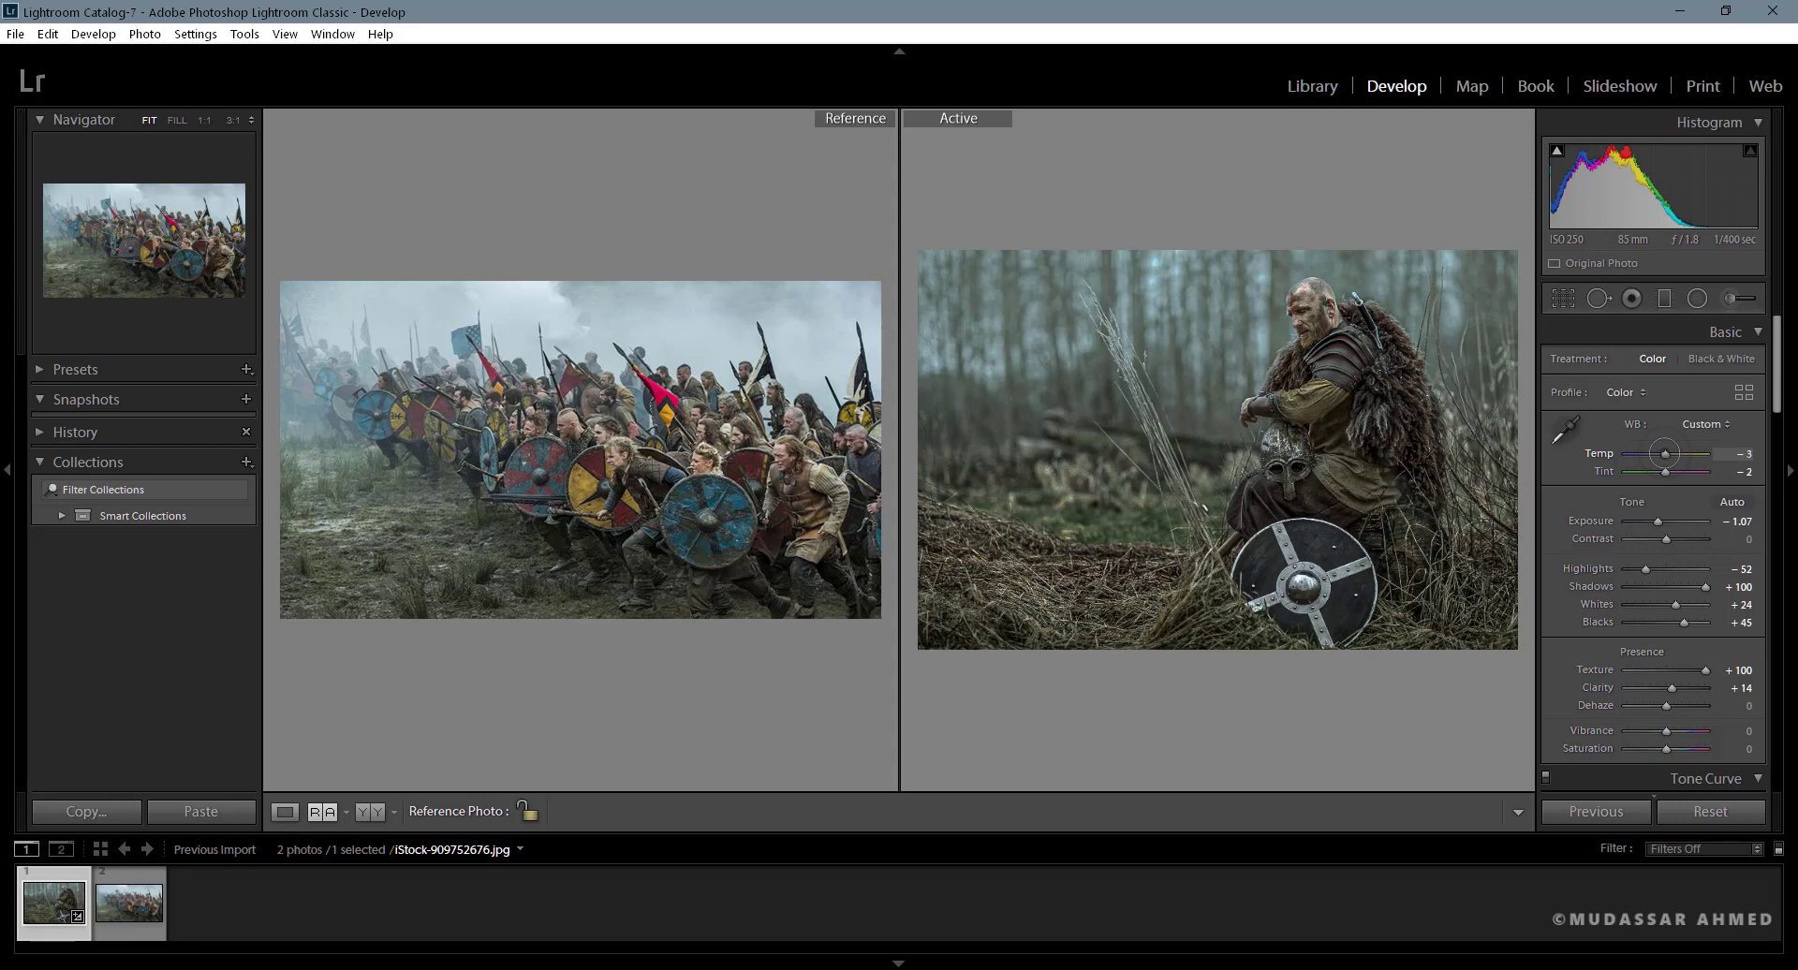
# - Try a slightly cooler white balance Temp and return it to −3
pyautogui.moveTo(1666, 453); pyautogui.dragTo(1664, 453)
pyautogui.moveTo(1666, 454); pyautogui.dragTo(1663, 454)
pyautogui.click(1736, 455)
pyautogui.press('BackSpace')
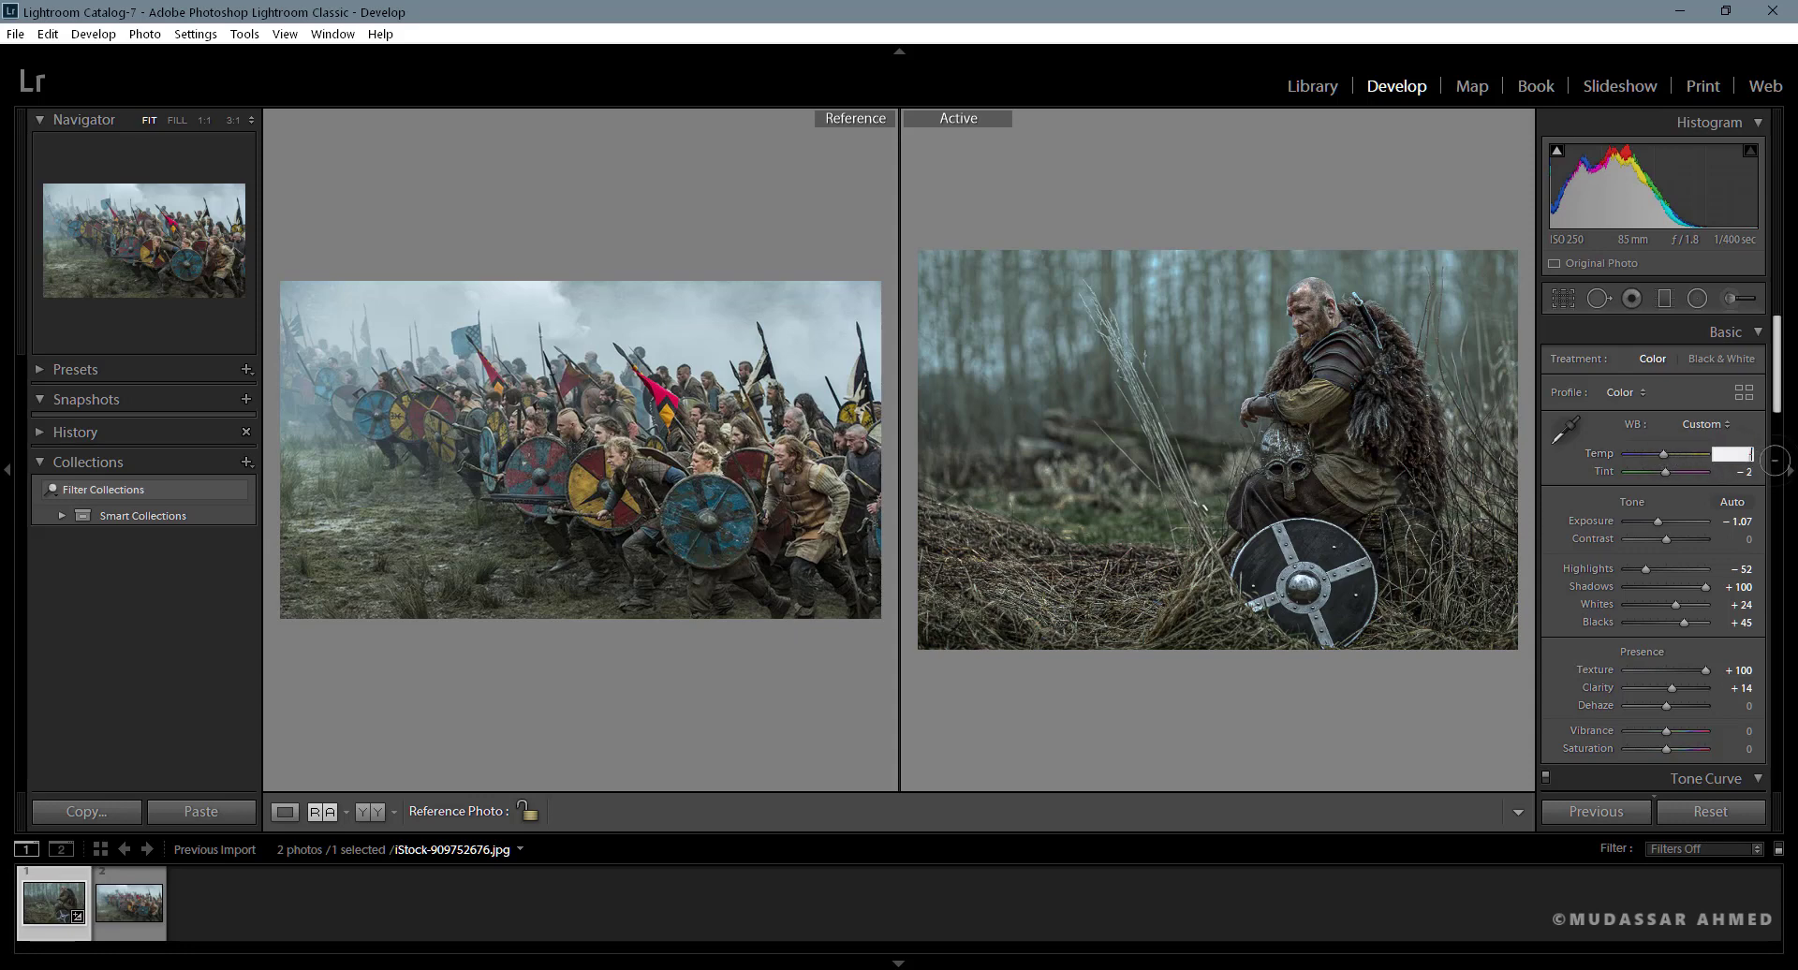
pyautogui.press('Return')
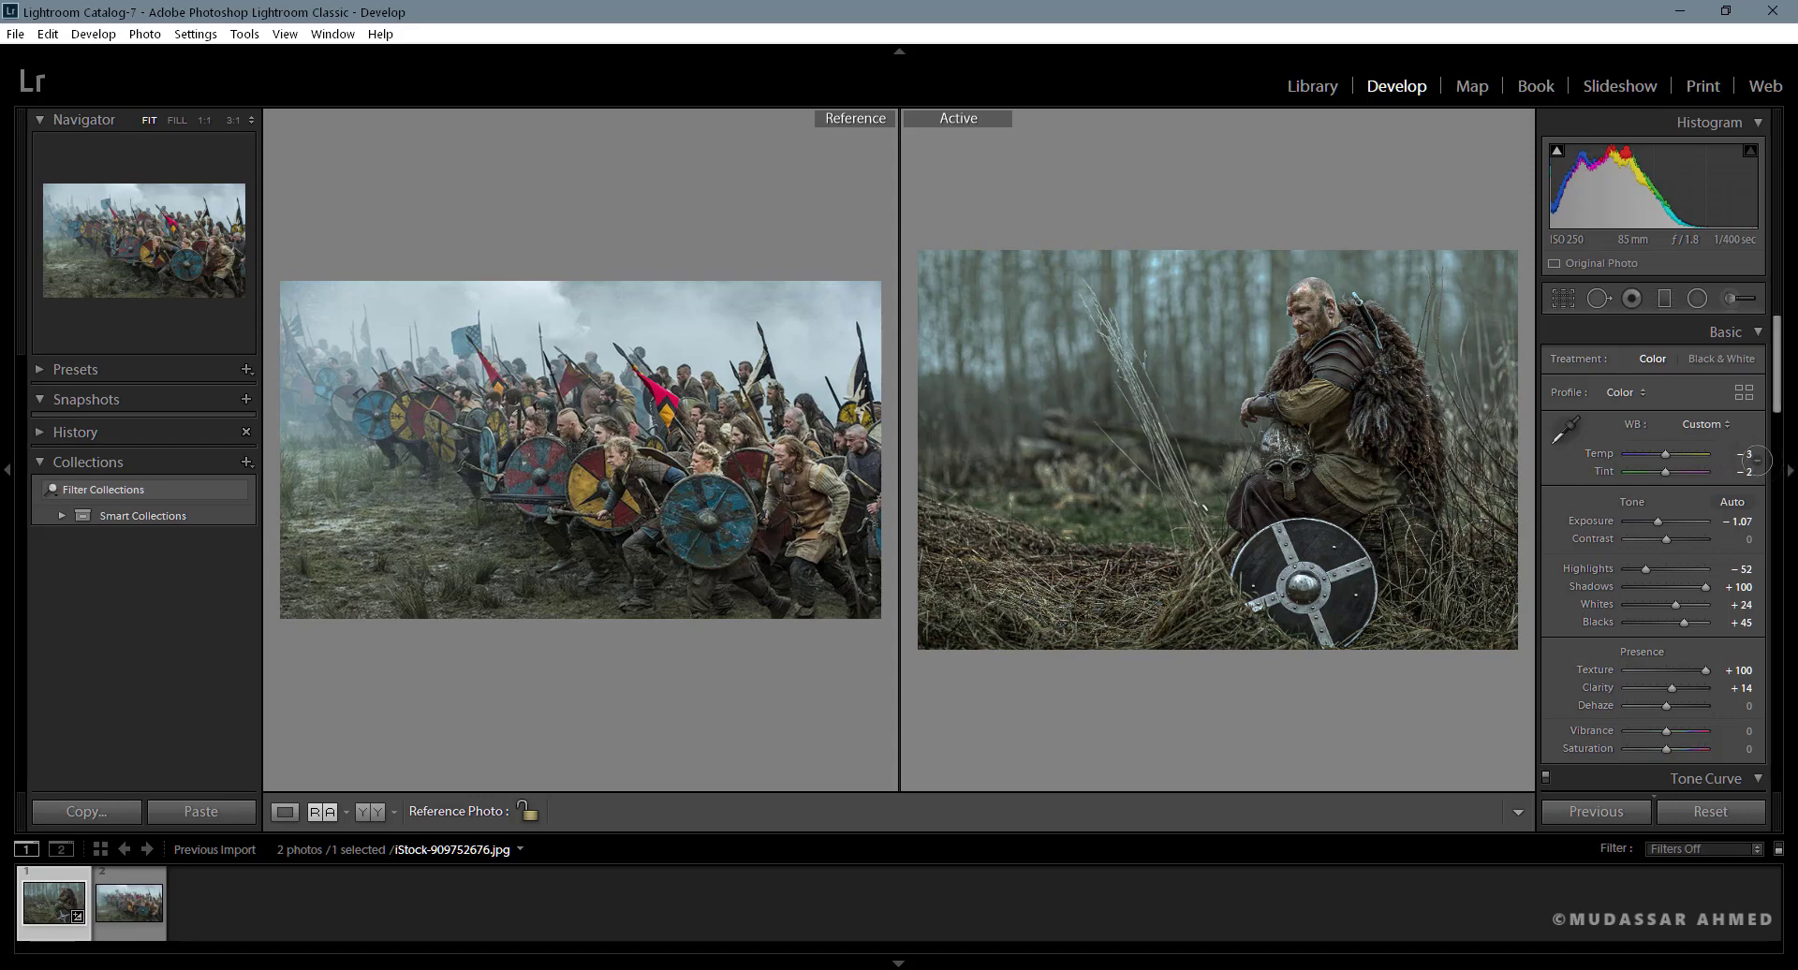
# - Shape the RGB tone curve into a gentle S by lowering a point in the shadows and raising one in the highlights to 72.9 / 77.6 %
pyautogui.scroll(-10, 1679, 572)
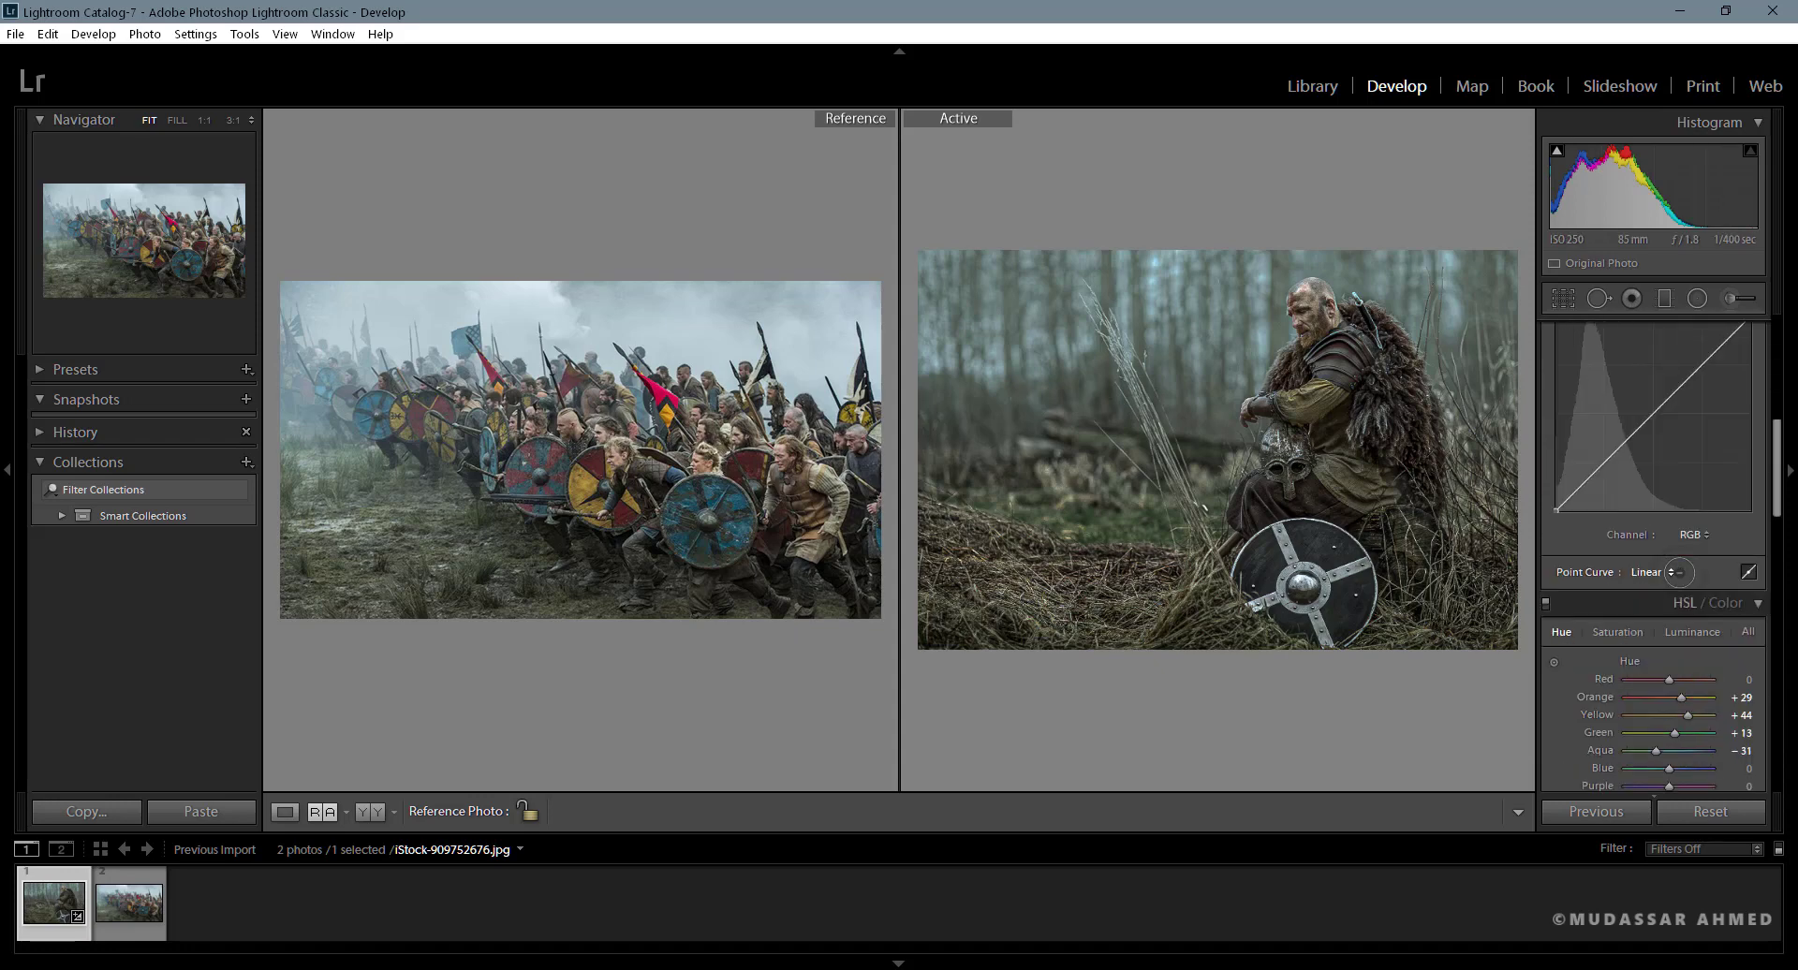
pyautogui.scroll(3, 1679, 572)
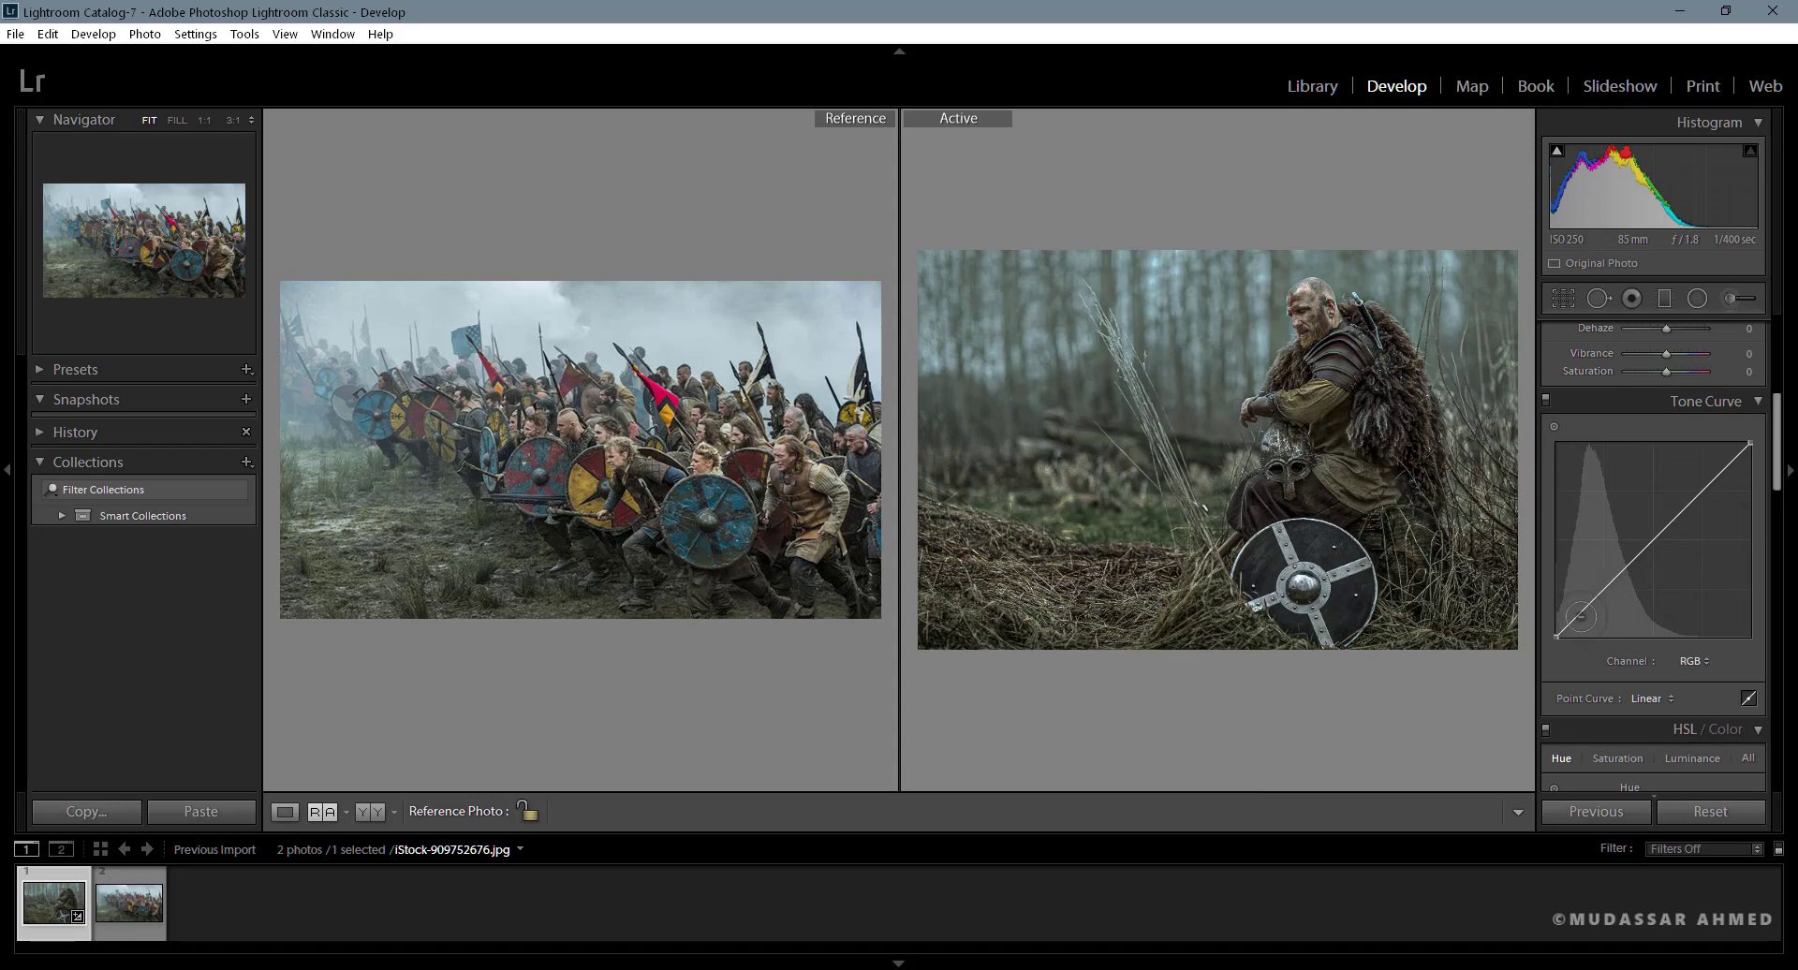
pyautogui.moveTo(1581, 614); pyautogui.dragTo(1581, 616)
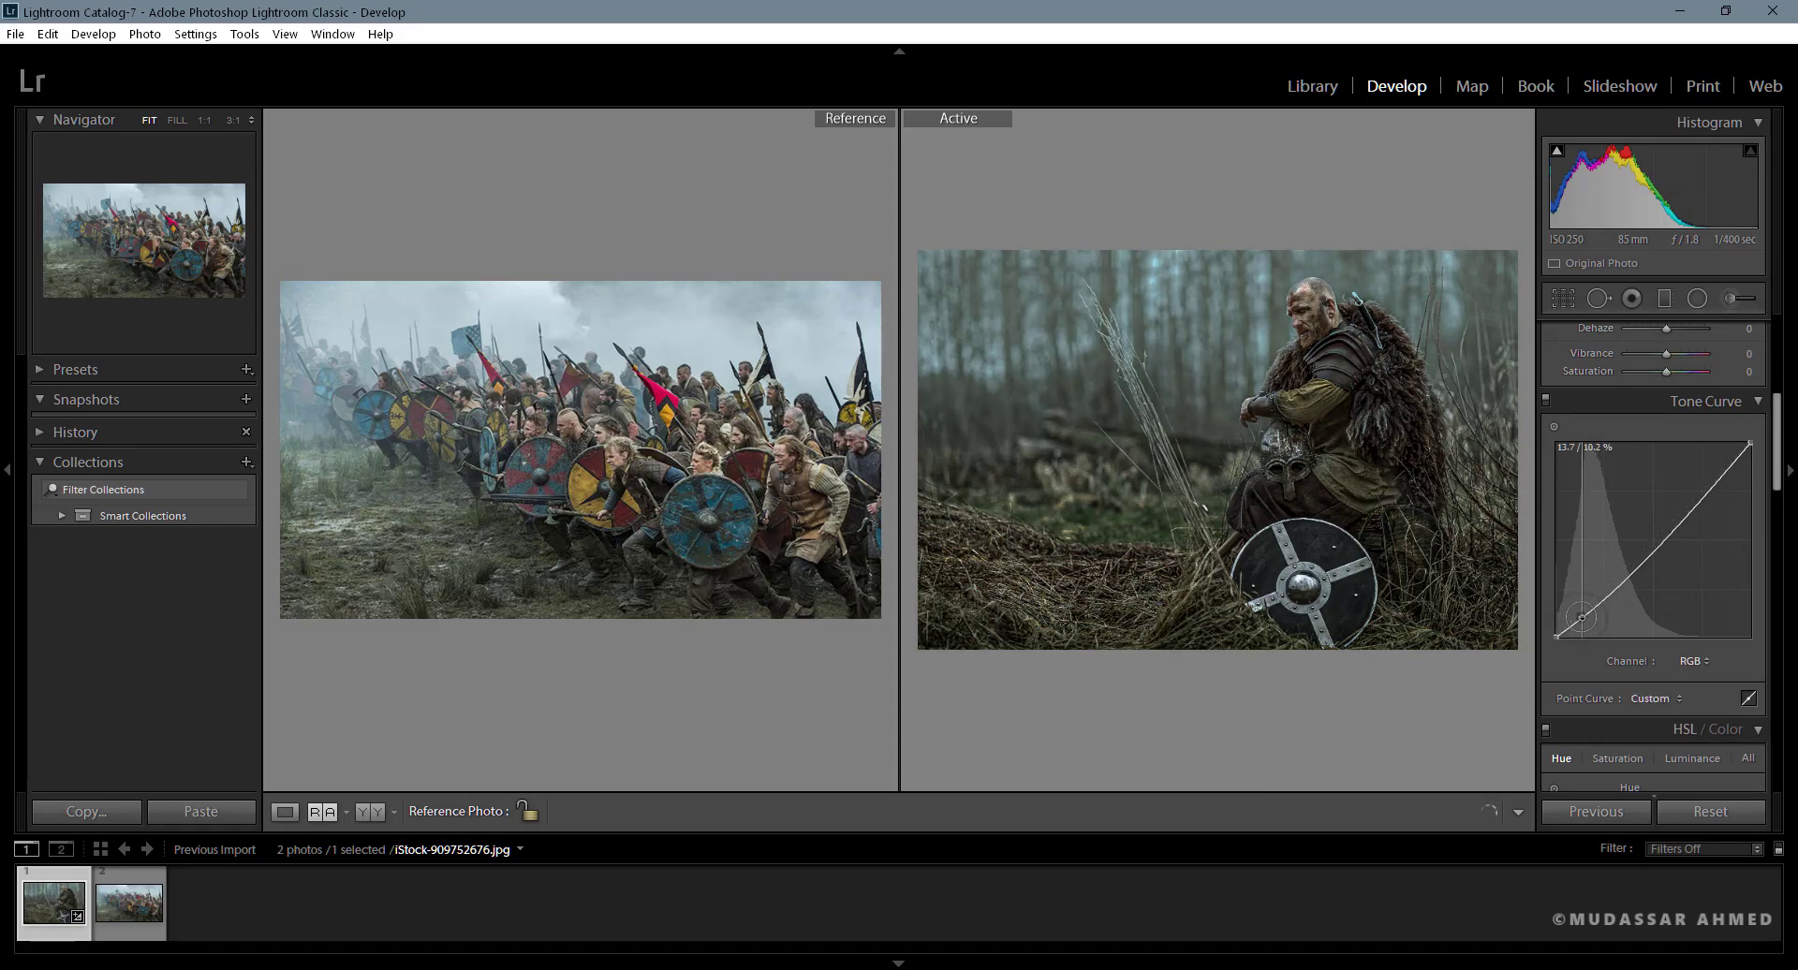
pyautogui.moveTo(1581, 616); pyautogui.dragTo(1581, 615)
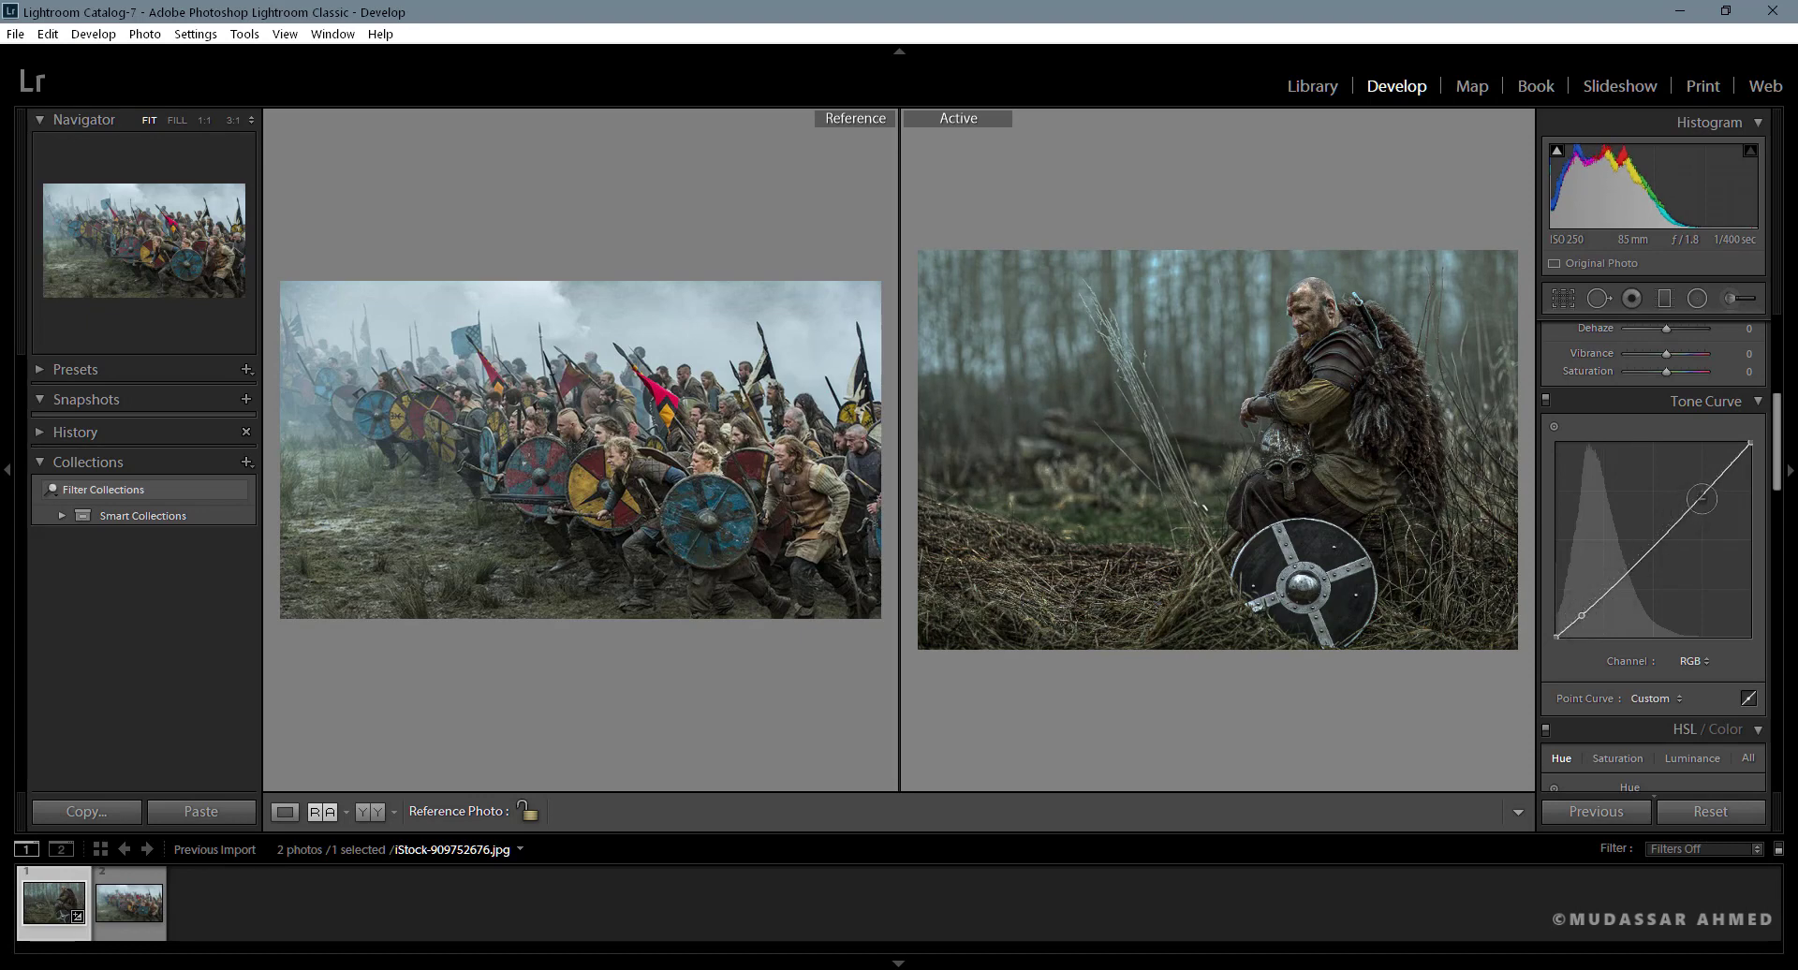
pyautogui.moveTo(1700, 491); pyautogui.dragTo(1697, 488)
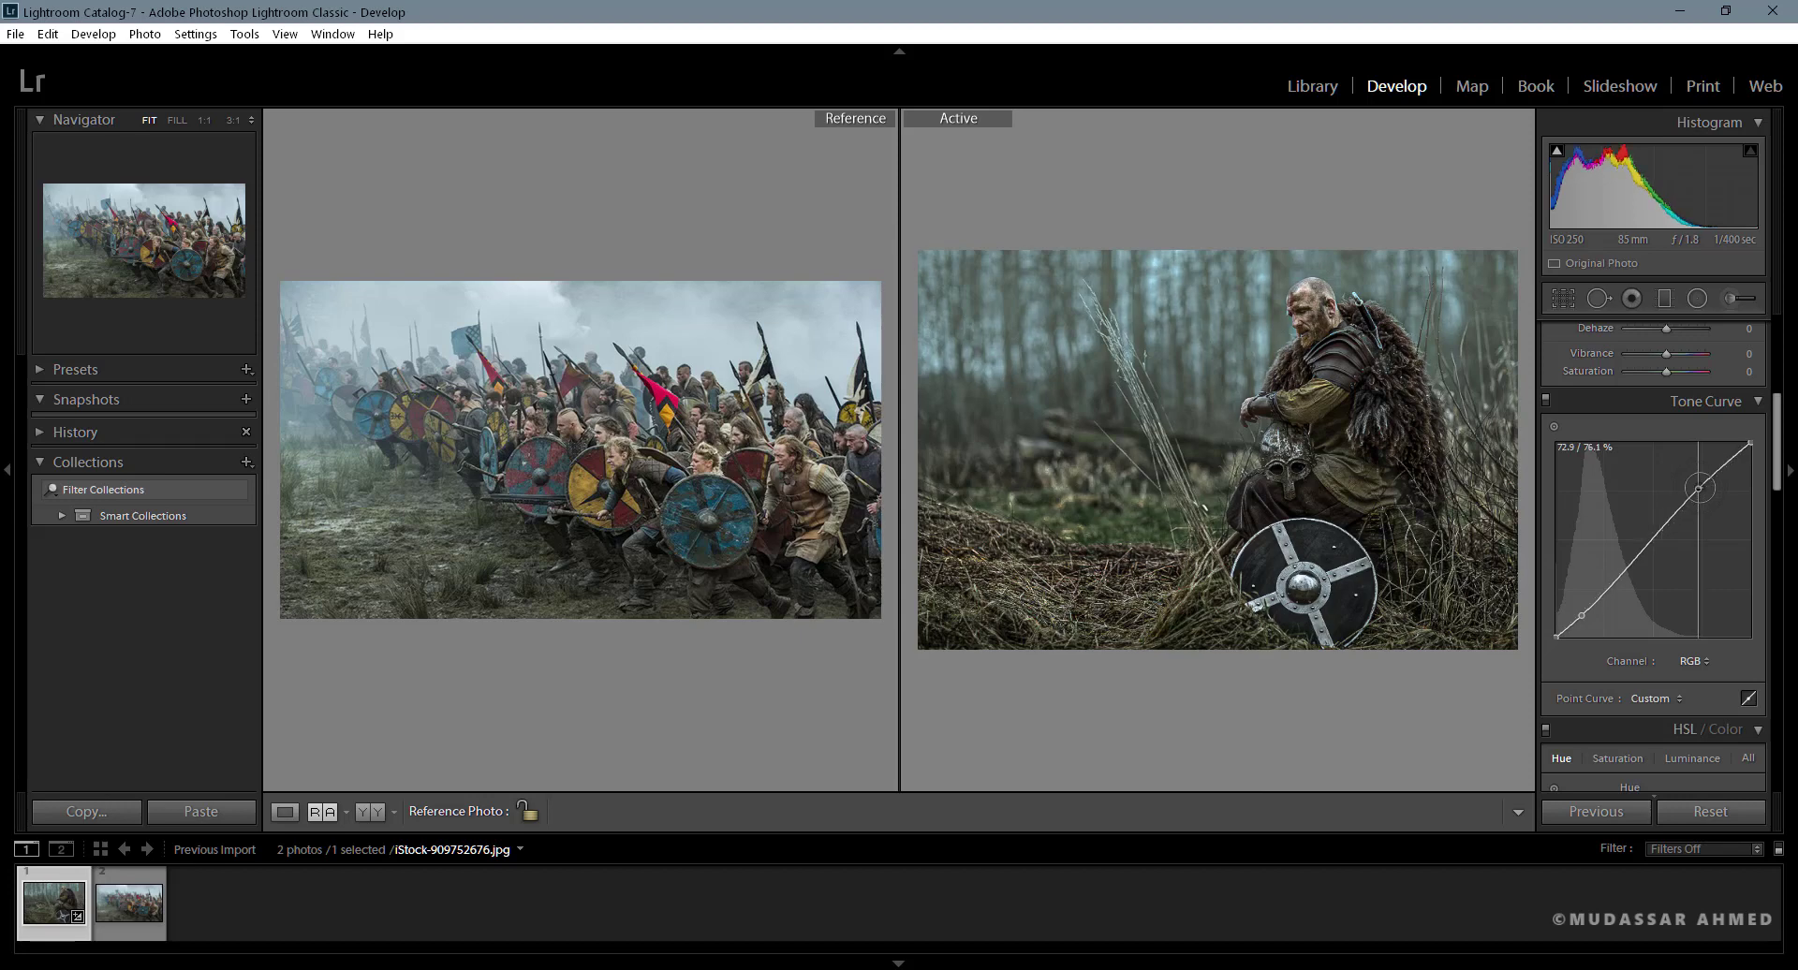
pyautogui.moveTo(1697, 488); pyautogui.dragTo(1697, 485)
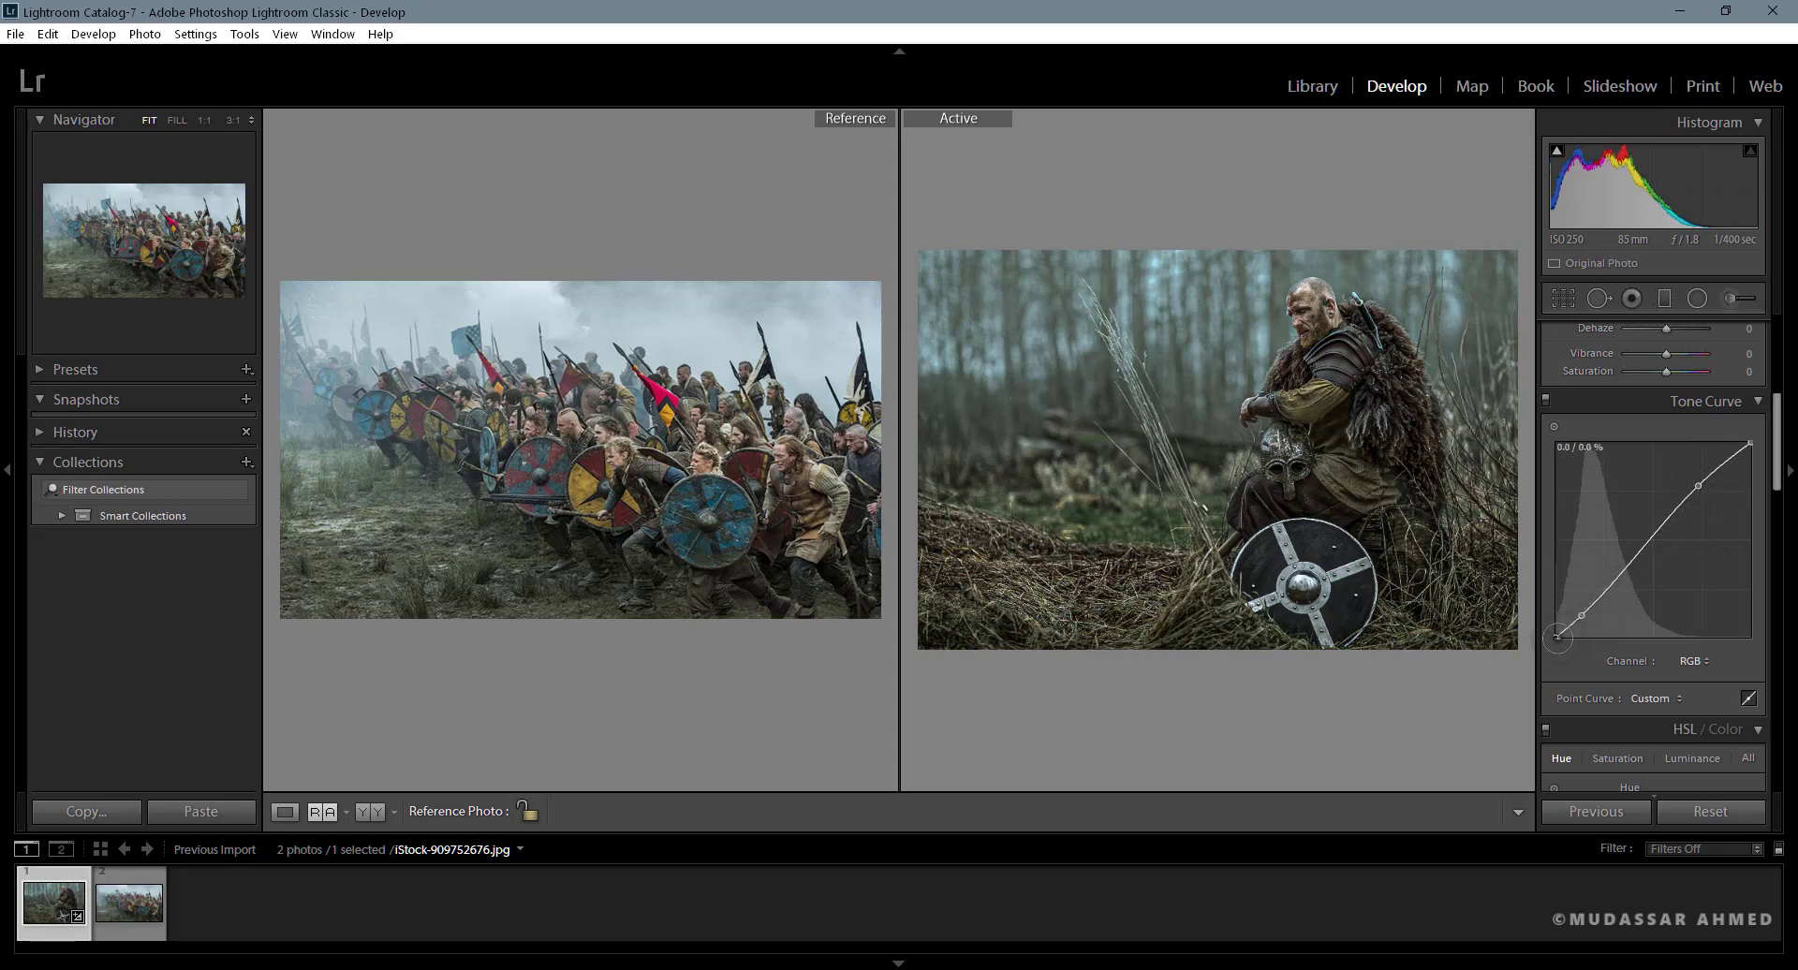
# - Lift the tone curve's black endpoint and lower its white endpoint slightly, and compare the photo with and without the curve
pyautogui.moveTo(1557, 637); pyautogui.dragTo(1558, 627)
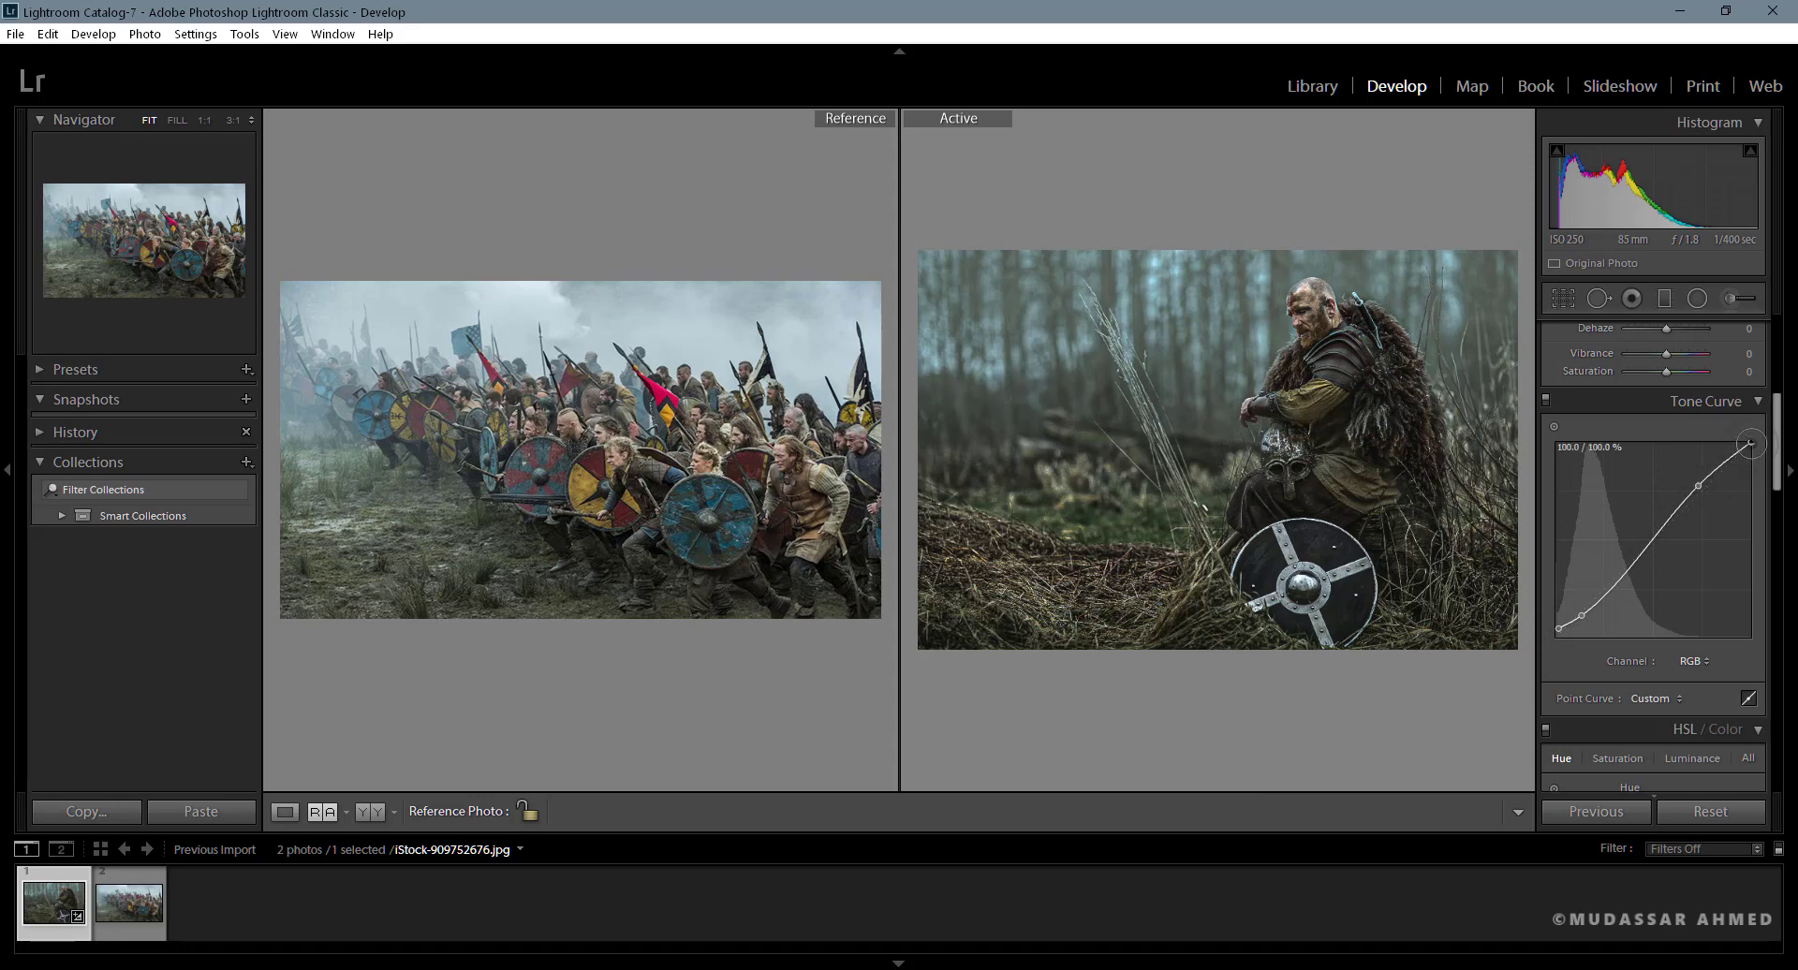
pyautogui.moveTo(1749, 446); pyautogui.dragTo(1752, 456)
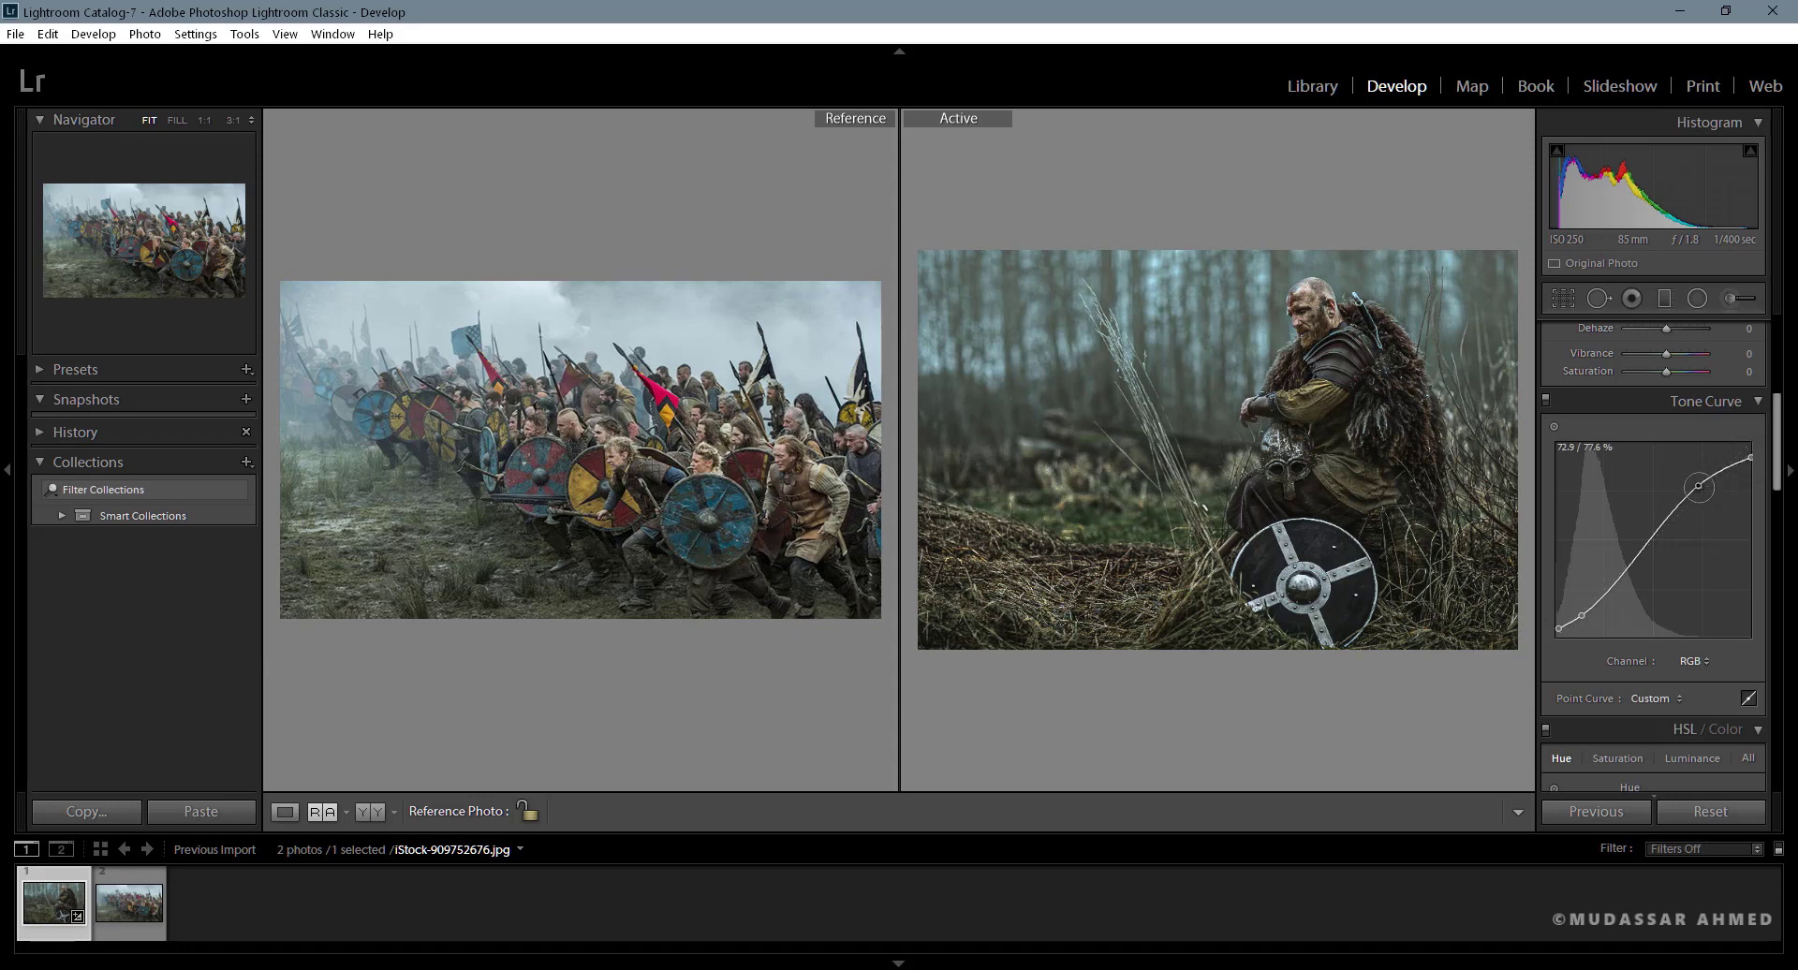
pyautogui.click(1545, 400)
pyautogui.click(1545, 401)
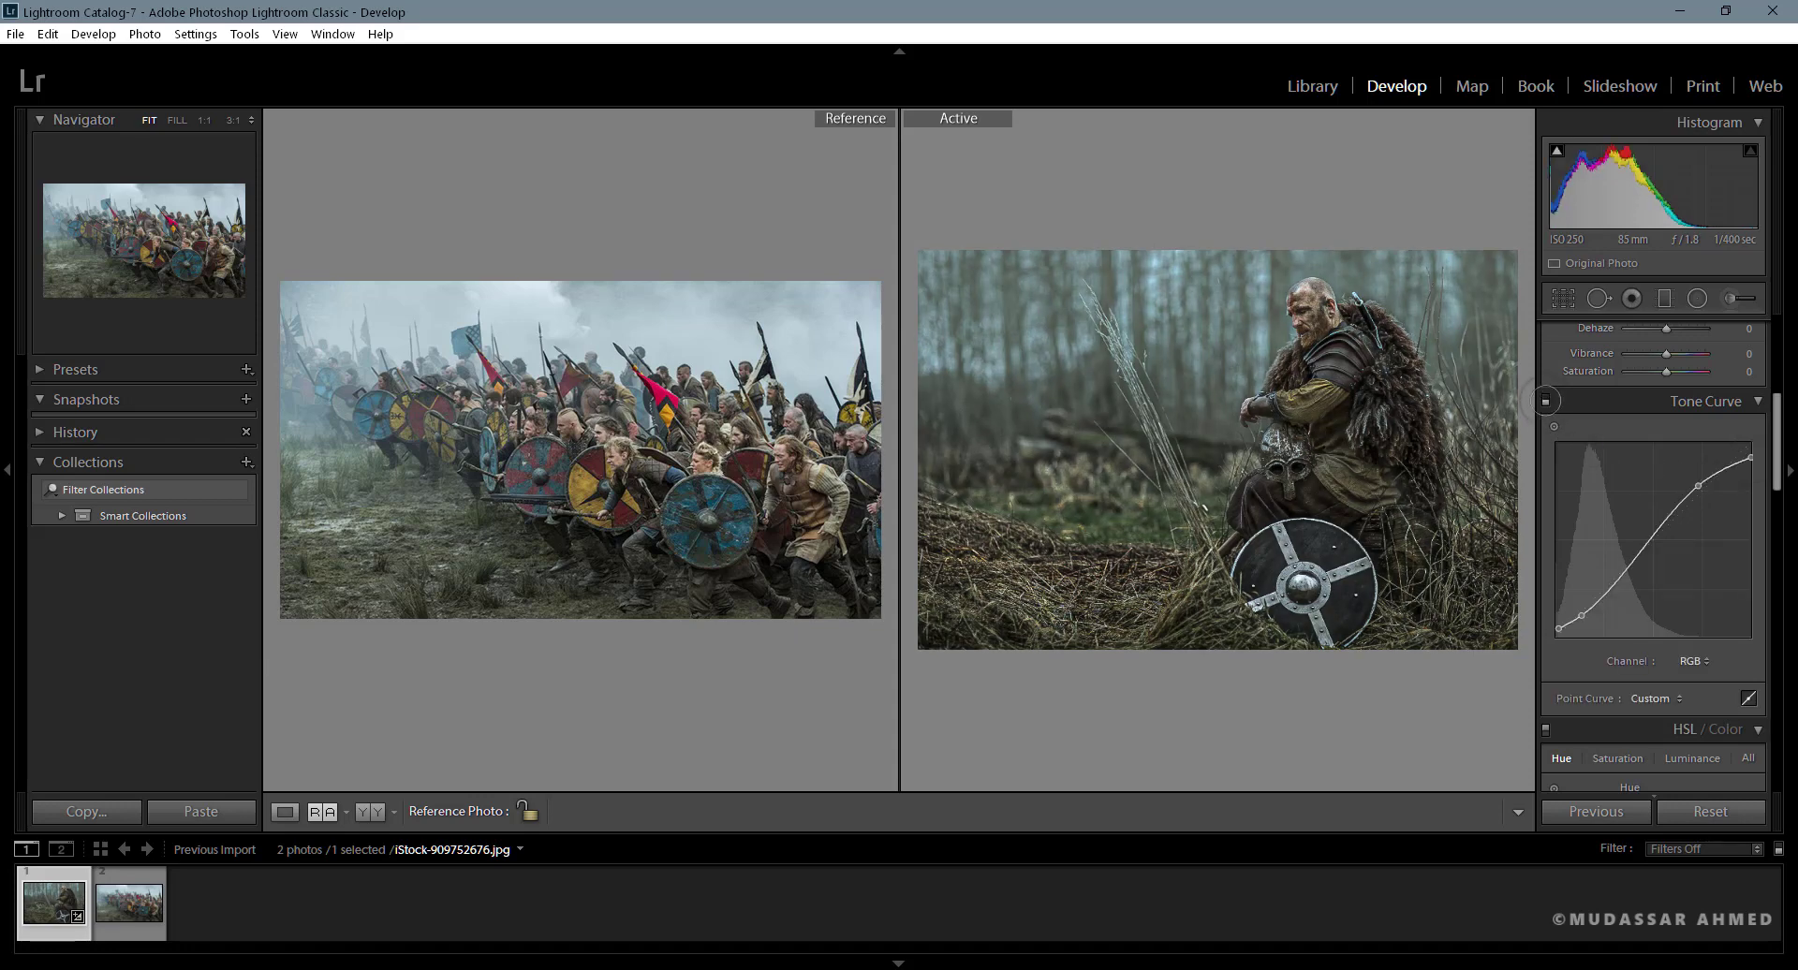
pyautogui.click(1545, 401)
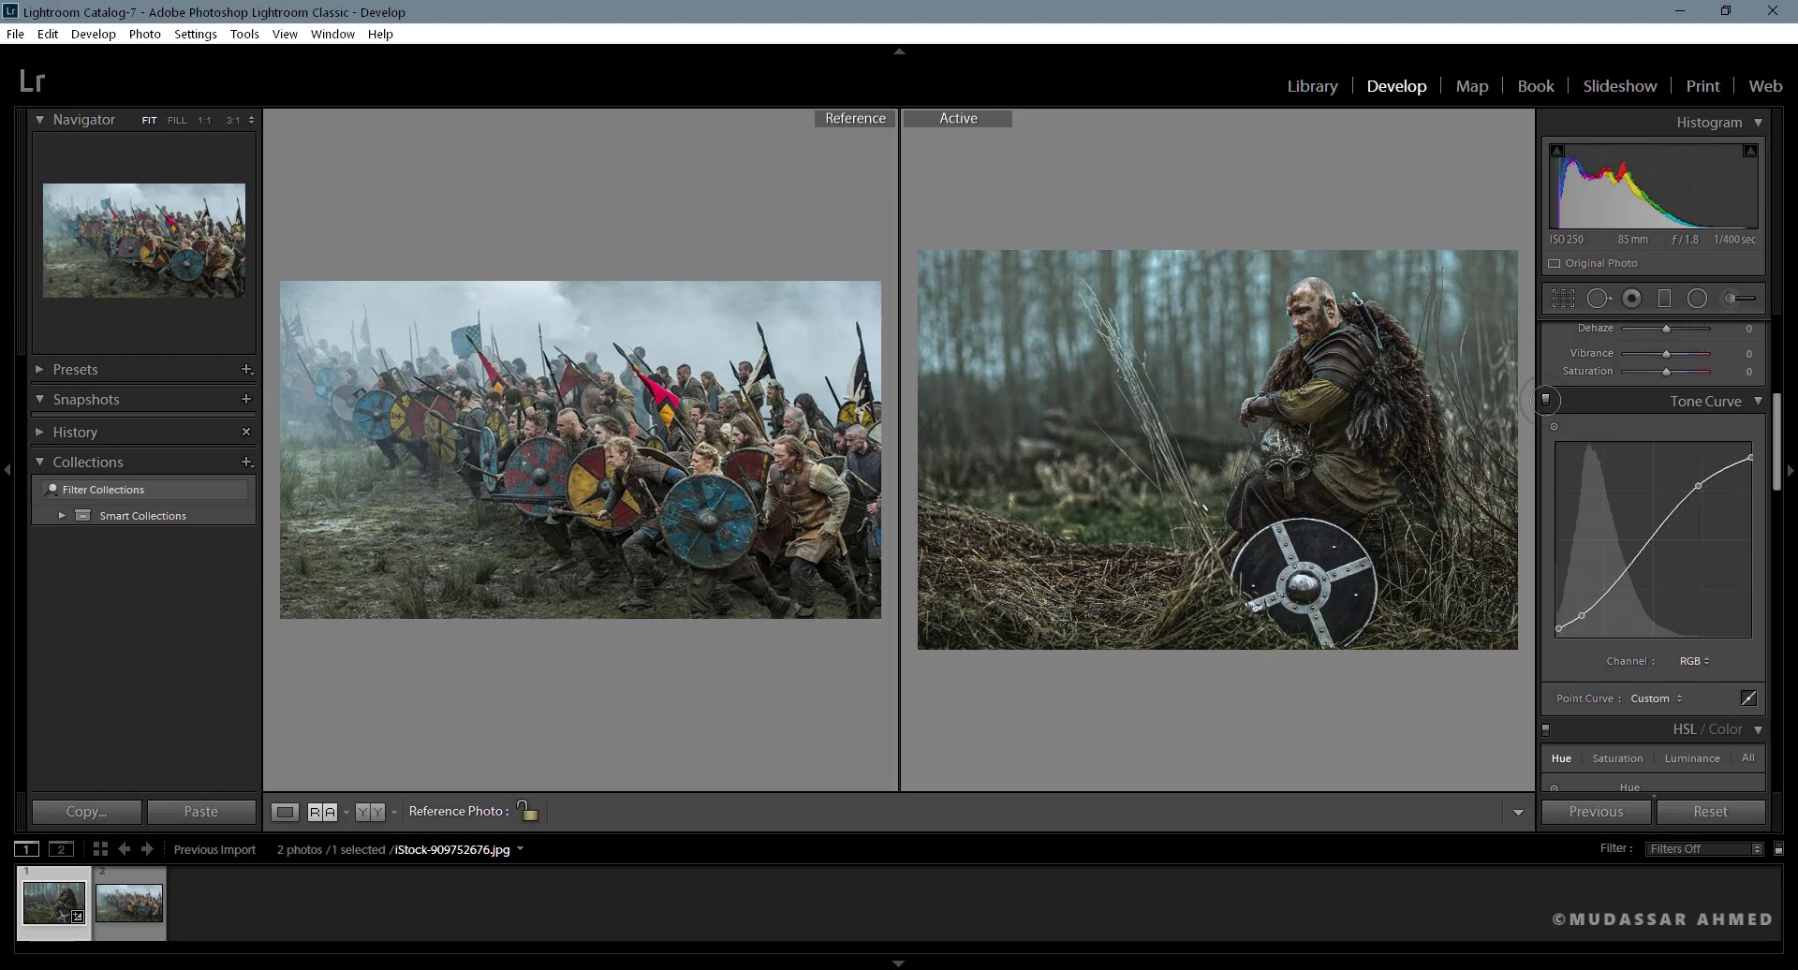
pyautogui.click(1545, 400)
pyautogui.click(1545, 401)
# - Add a horizontal graduated filter over the upper part of the warrior photo, centred at the height of his hands
pyautogui.moveTo(1776, 412); pyautogui.dragTo(1777, 330)
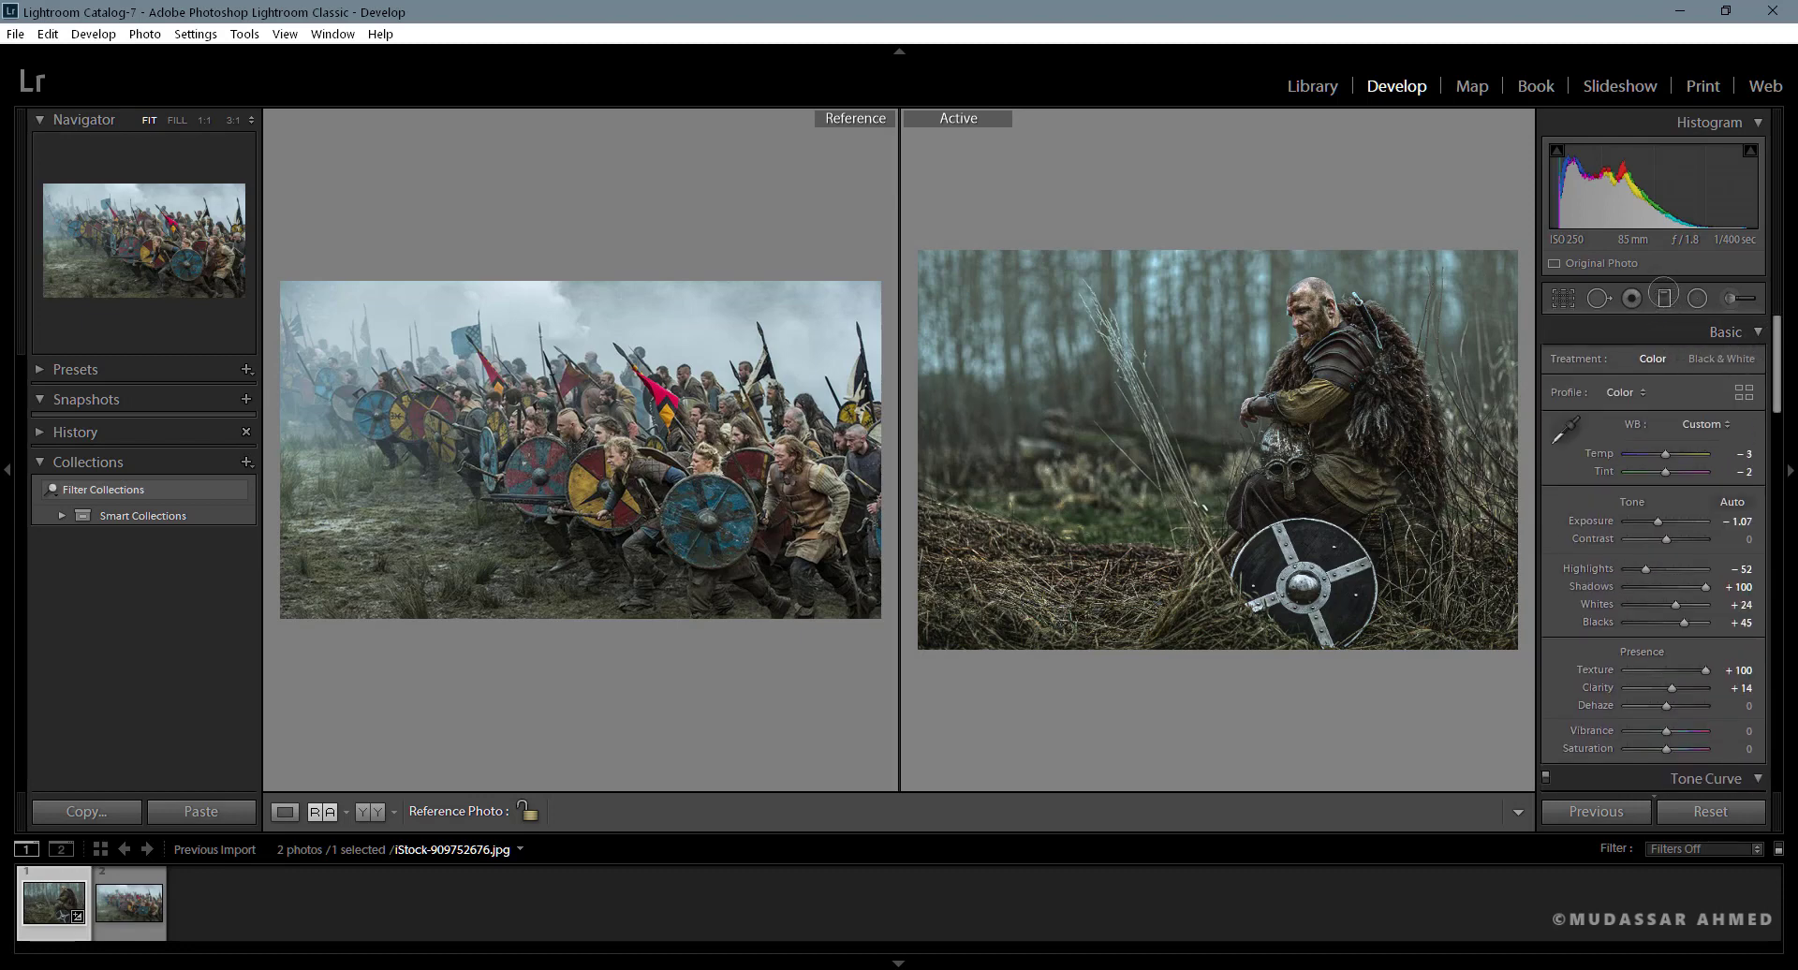
pyautogui.click(1663, 298)
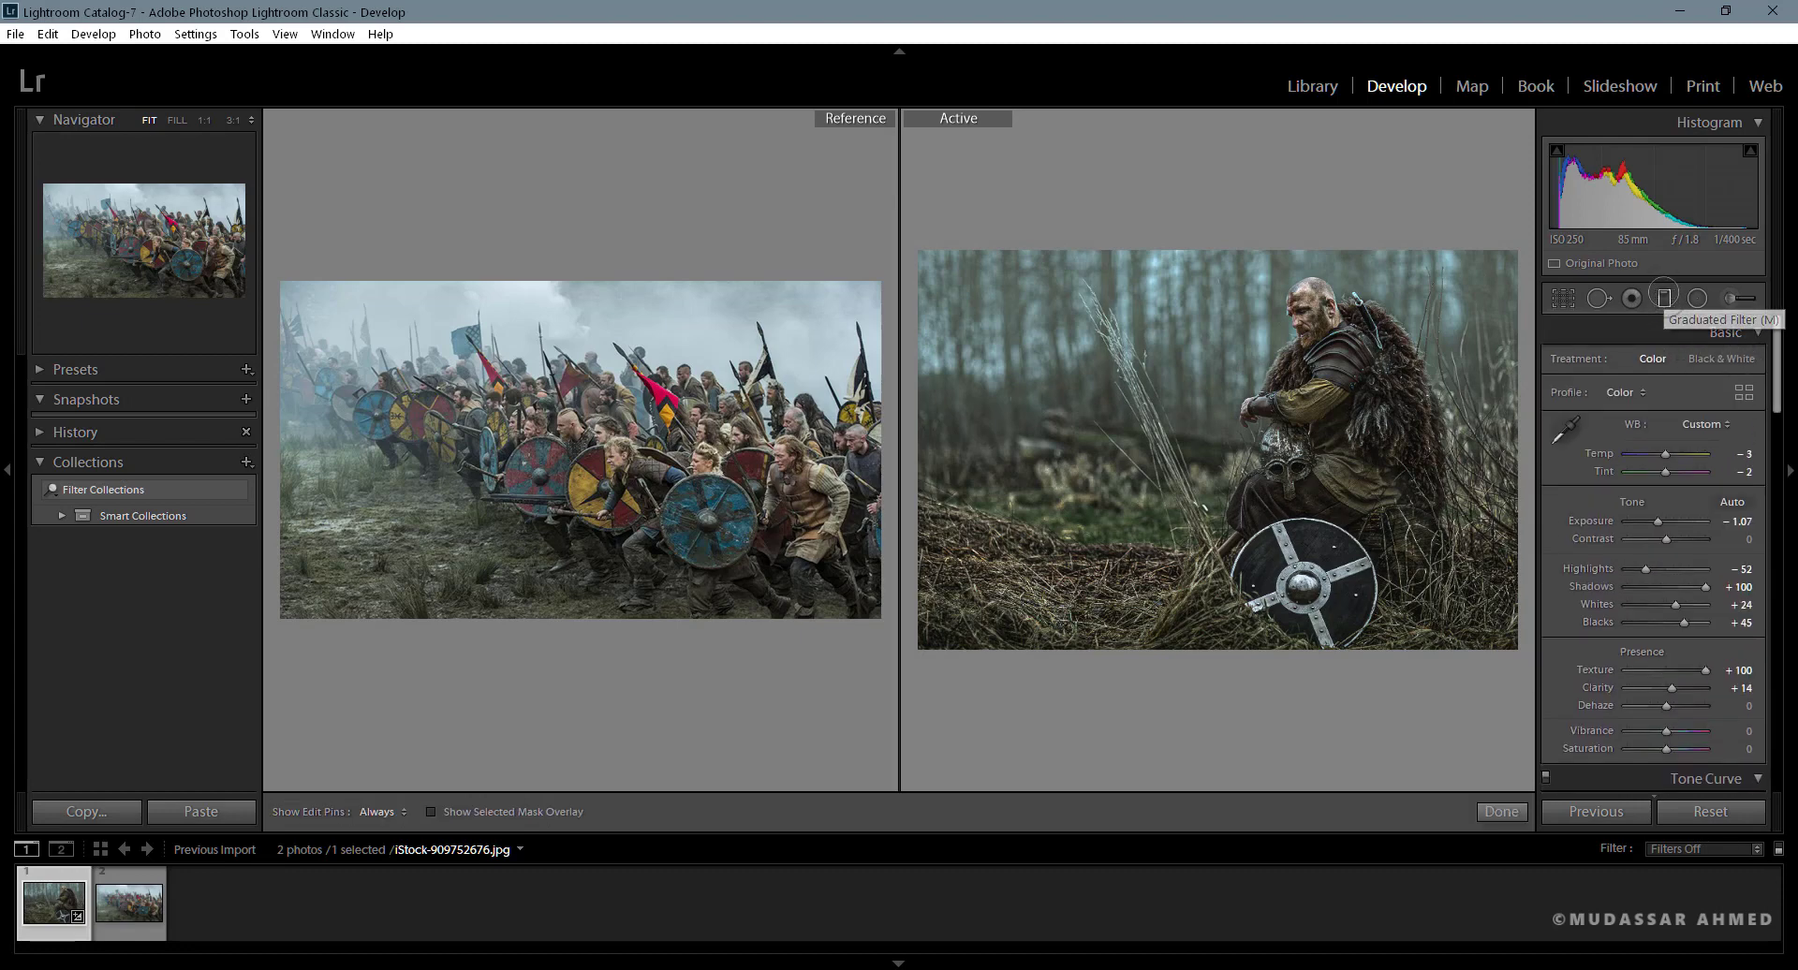
pyautogui.click(1199, 404)
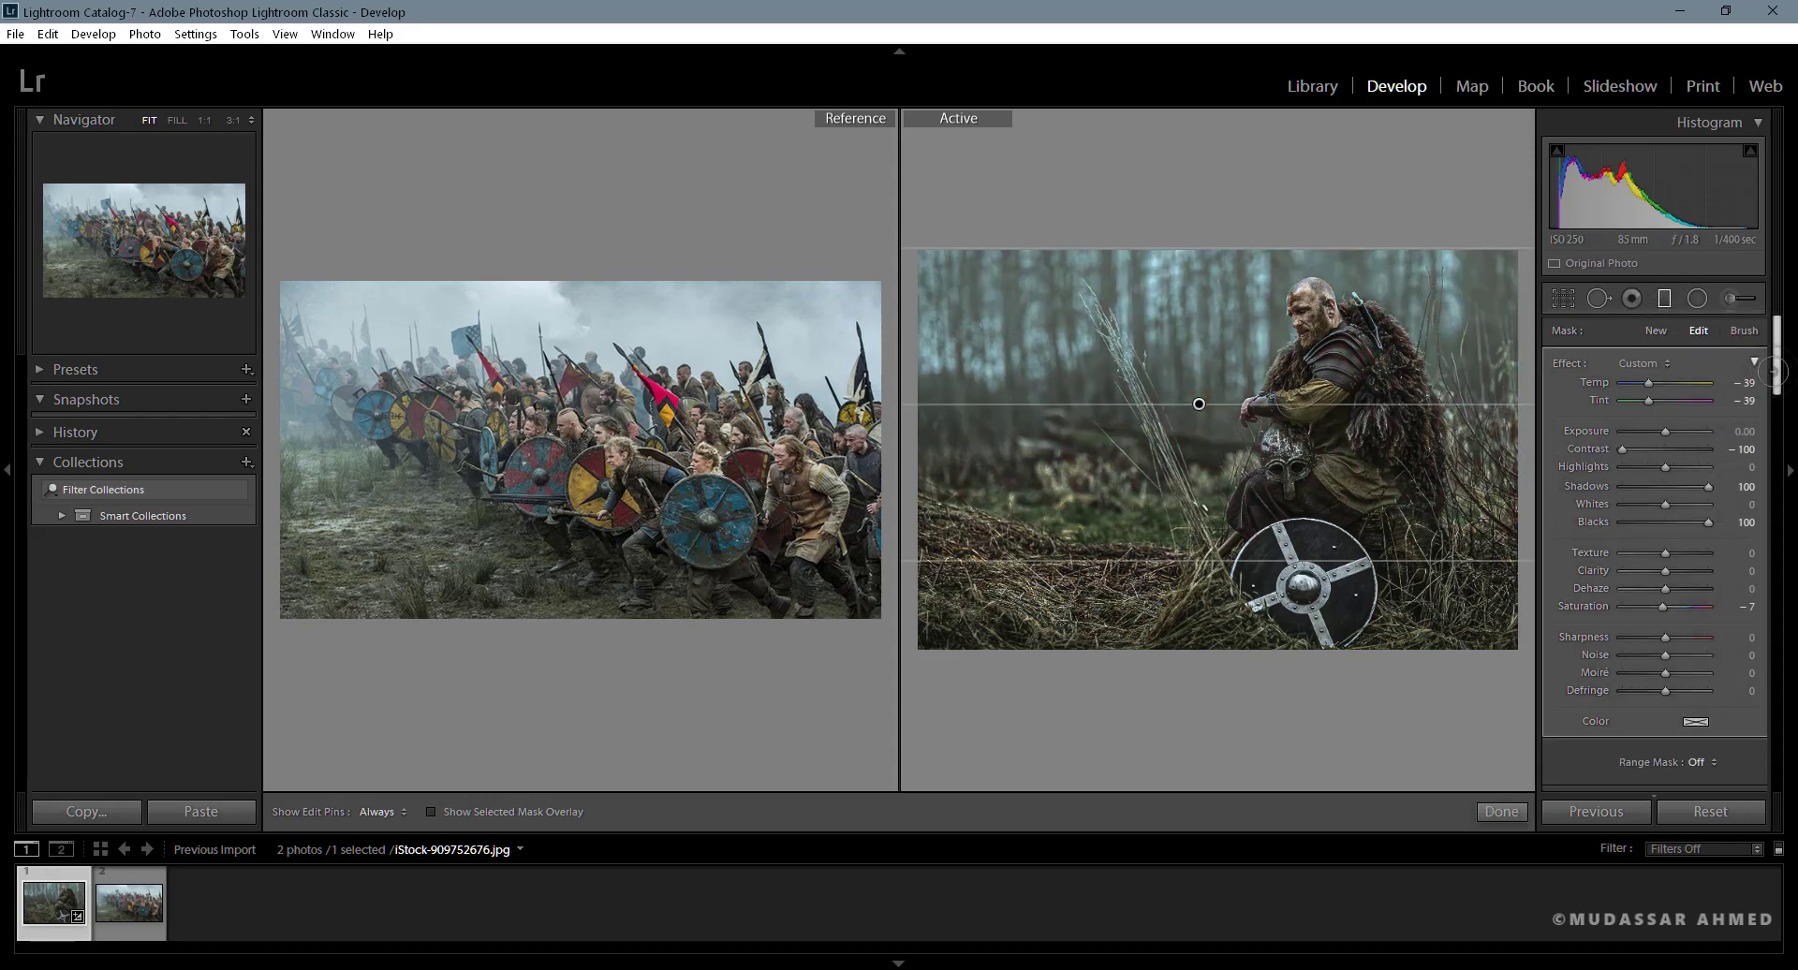
# - Set the graduated filter's Texture to −100, Clarity to −100, Dehaze to −28 and Saturation to −43
pyautogui.moveTo(1768, 374); pyautogui.dragTo(1773, 398)
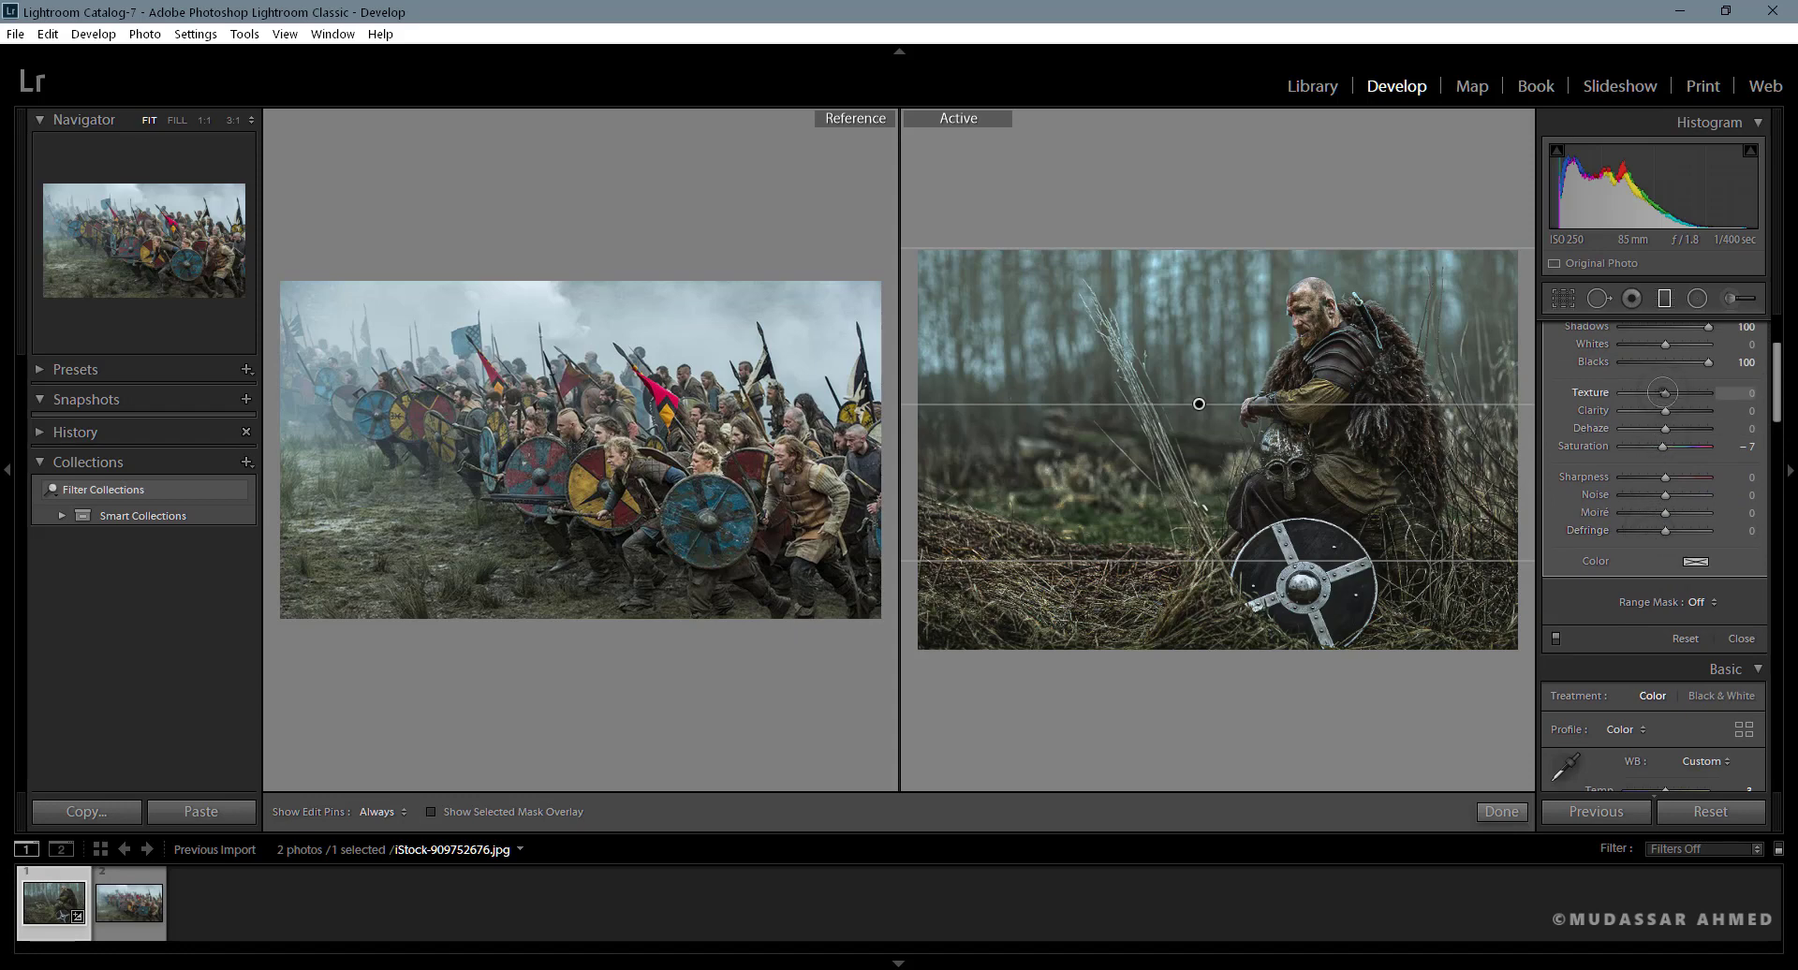
pyautogui.moveTo(1665, 392); pyautogui.dragTo(1550, 401)
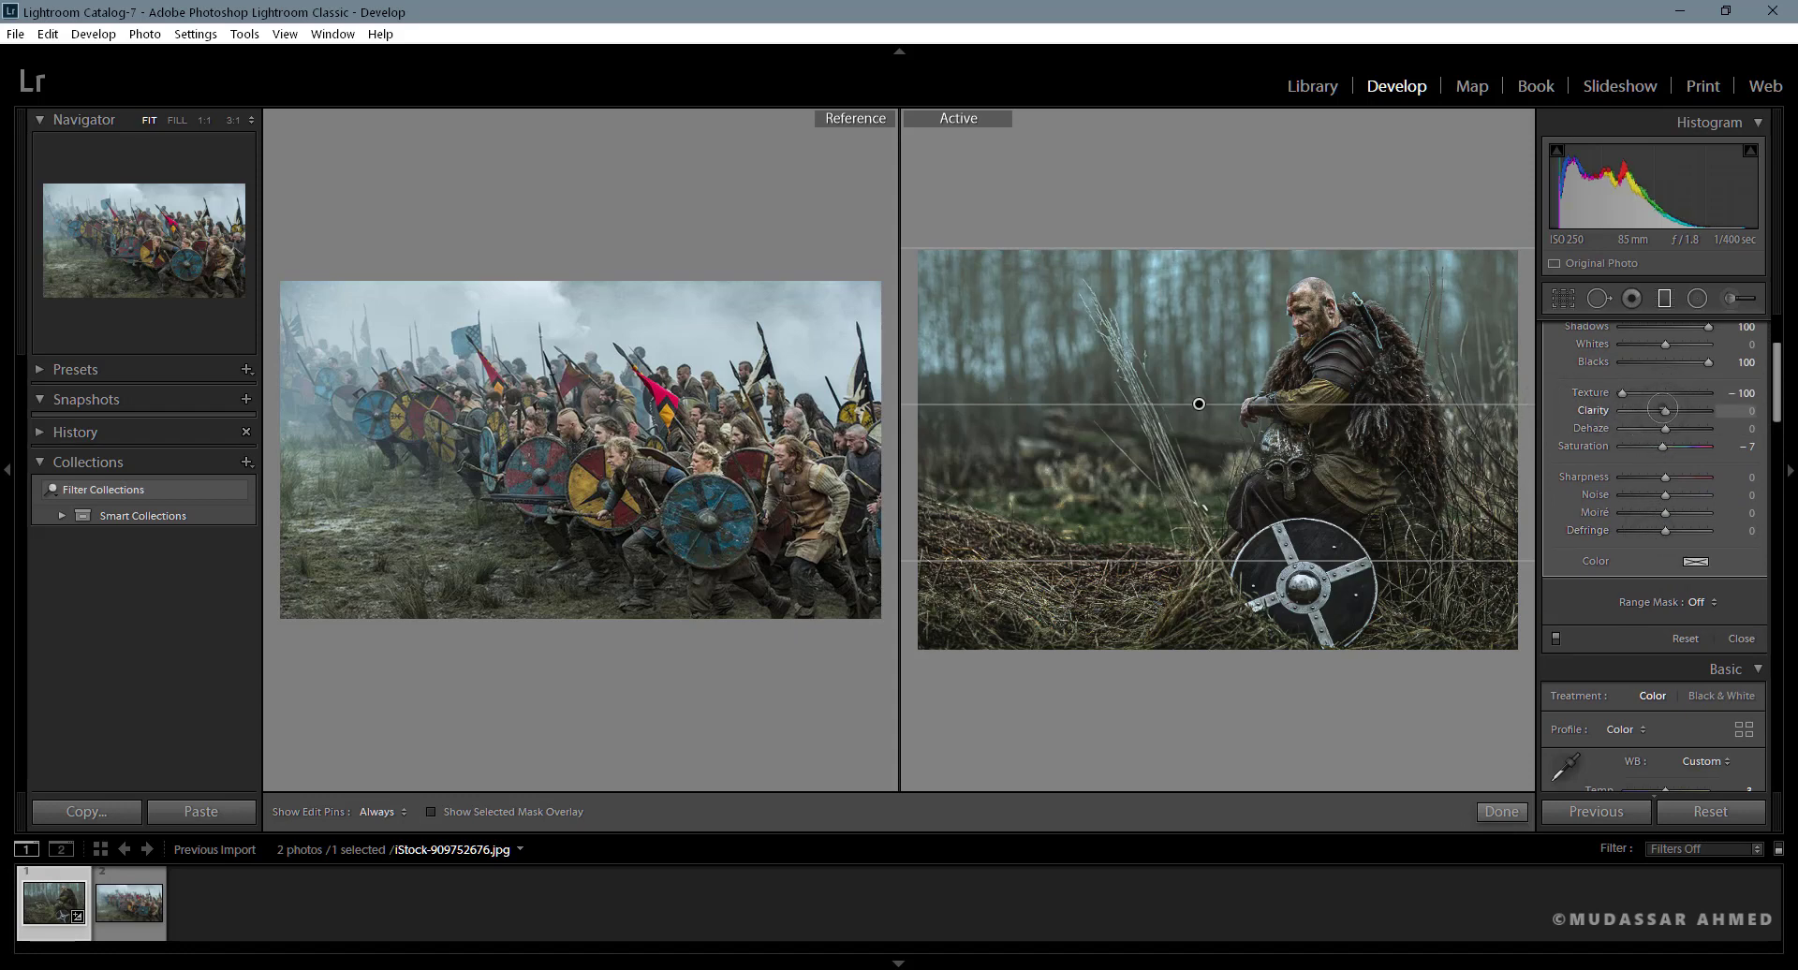
pyautogui.moveTo(1665, 409); pyautogui.dragTo(1546, 411)
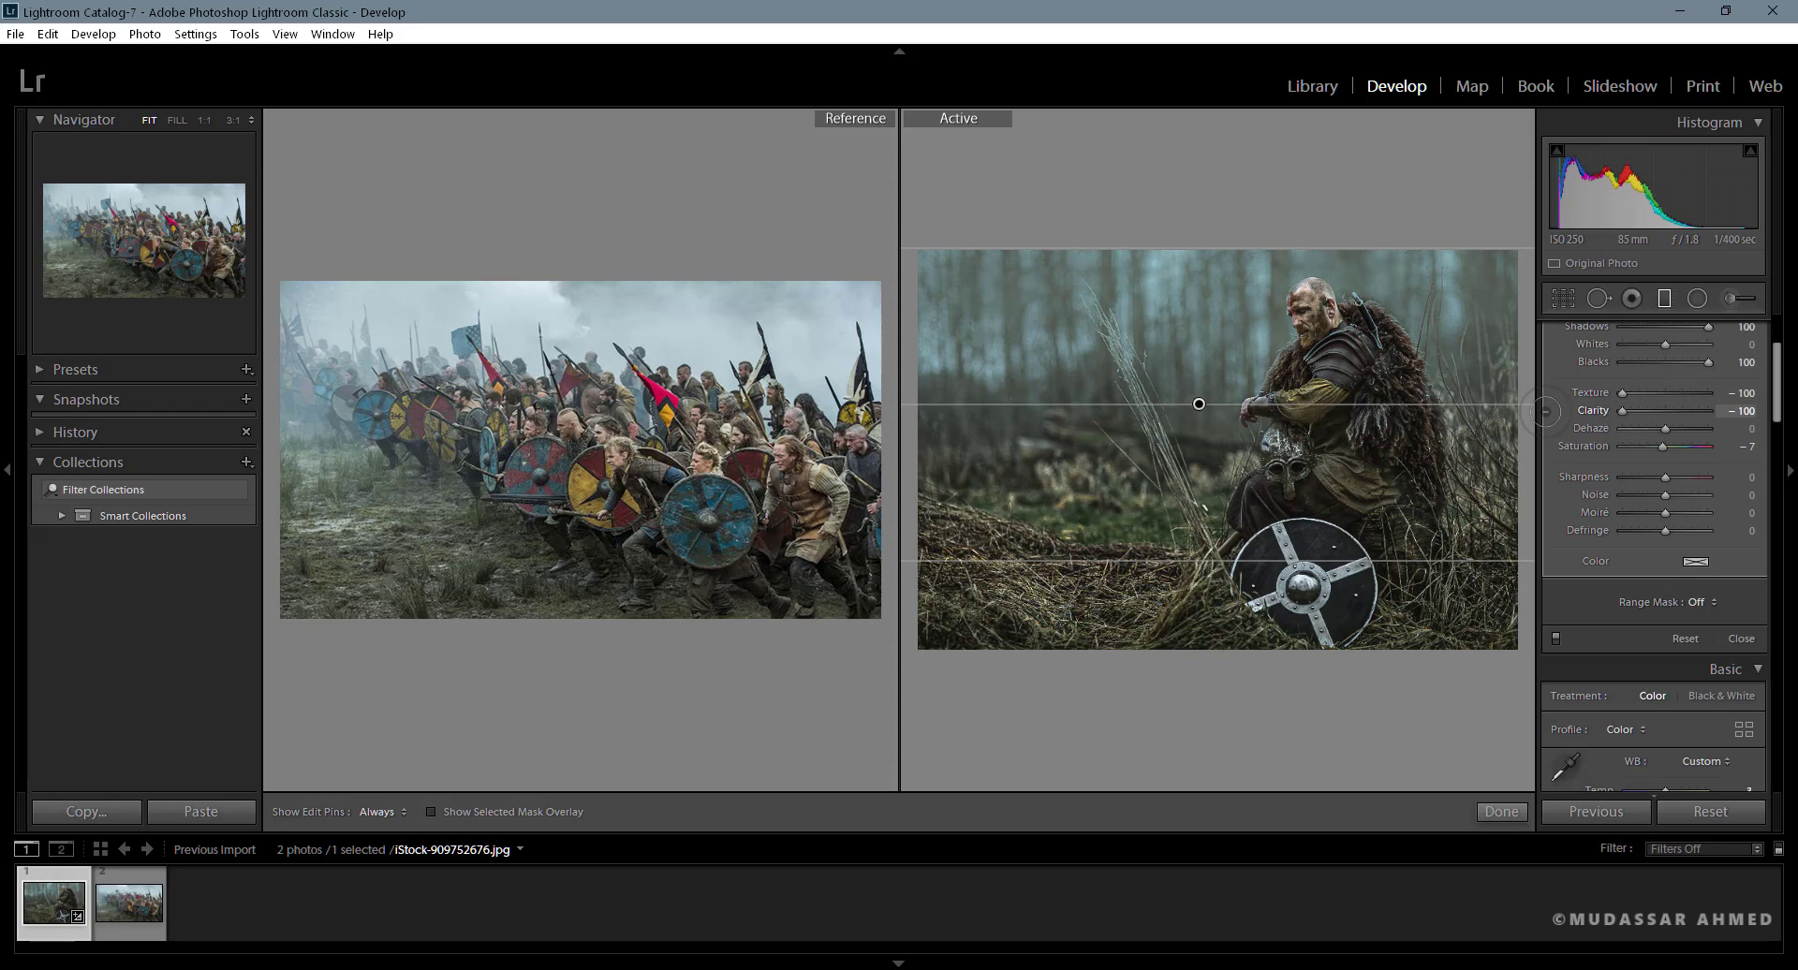
pyautogui.moveTo(1665, 428)
pyautogui.mouseDown()
pyautogui.moveTo(1630, 428)
pyautogui.moveTo(1654, 428)
pyautogui.moveTo(1645, 445)
pyautogui.mouseUp()
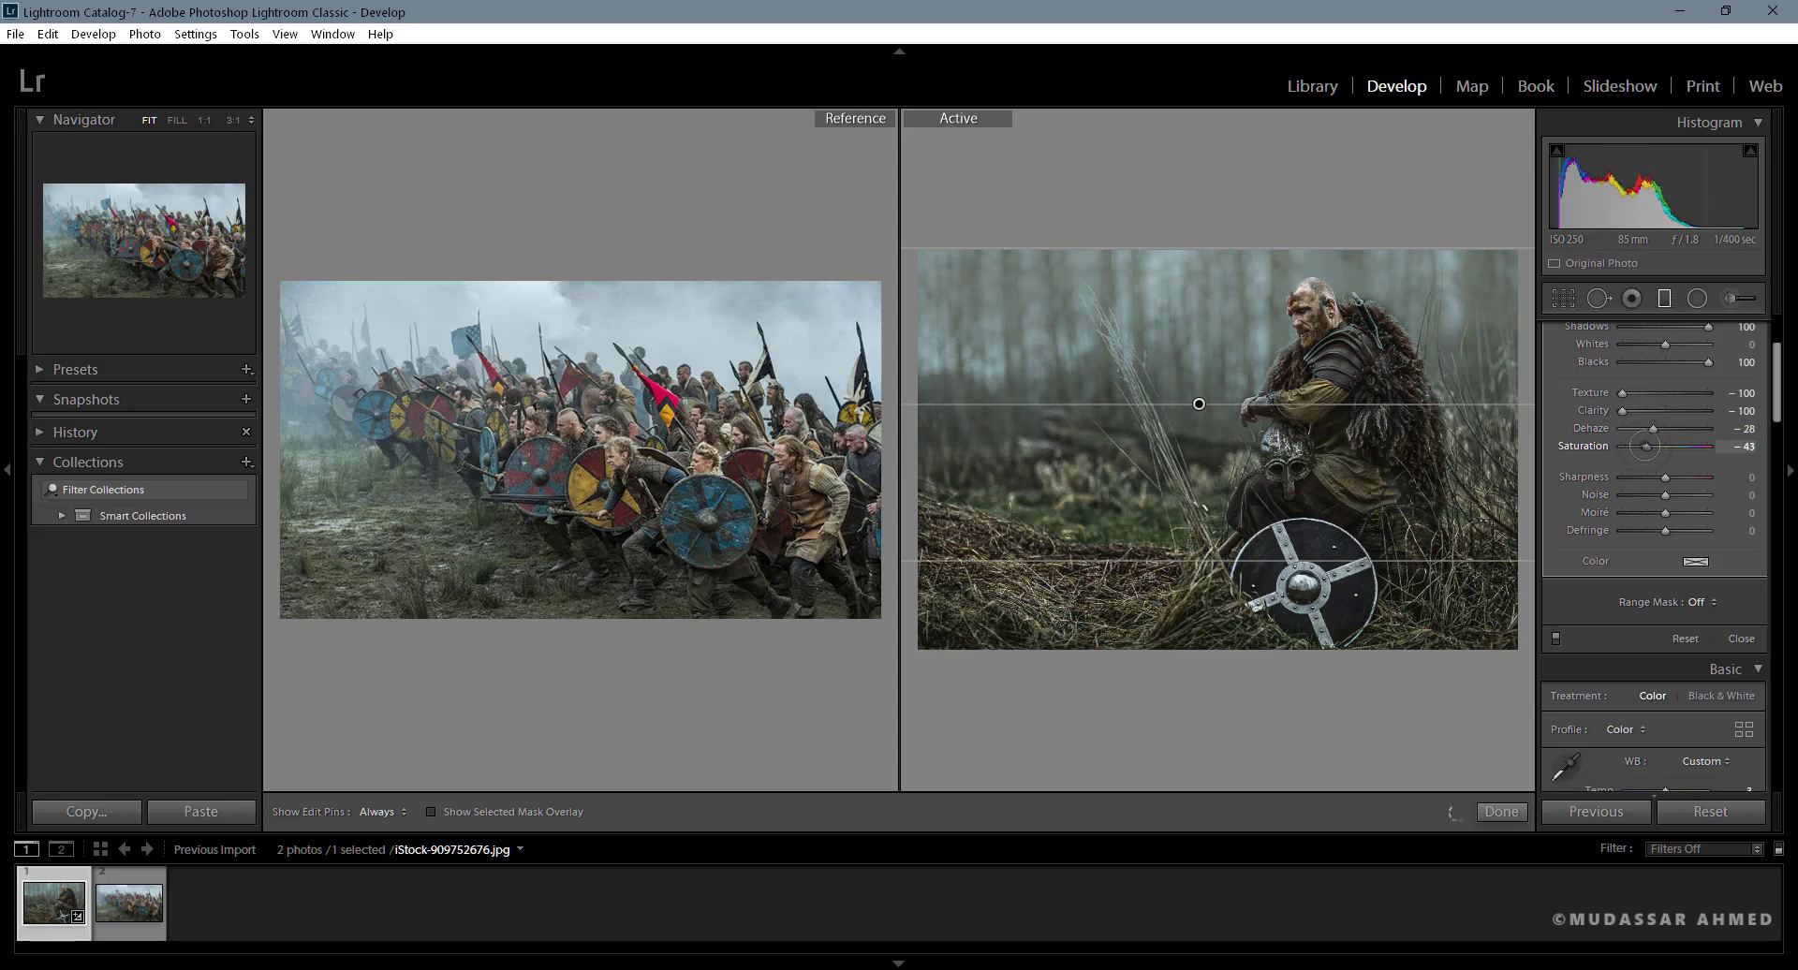
pyautogui.moveTo(1777, 412); pyautogui.dragTo(1777, 330)
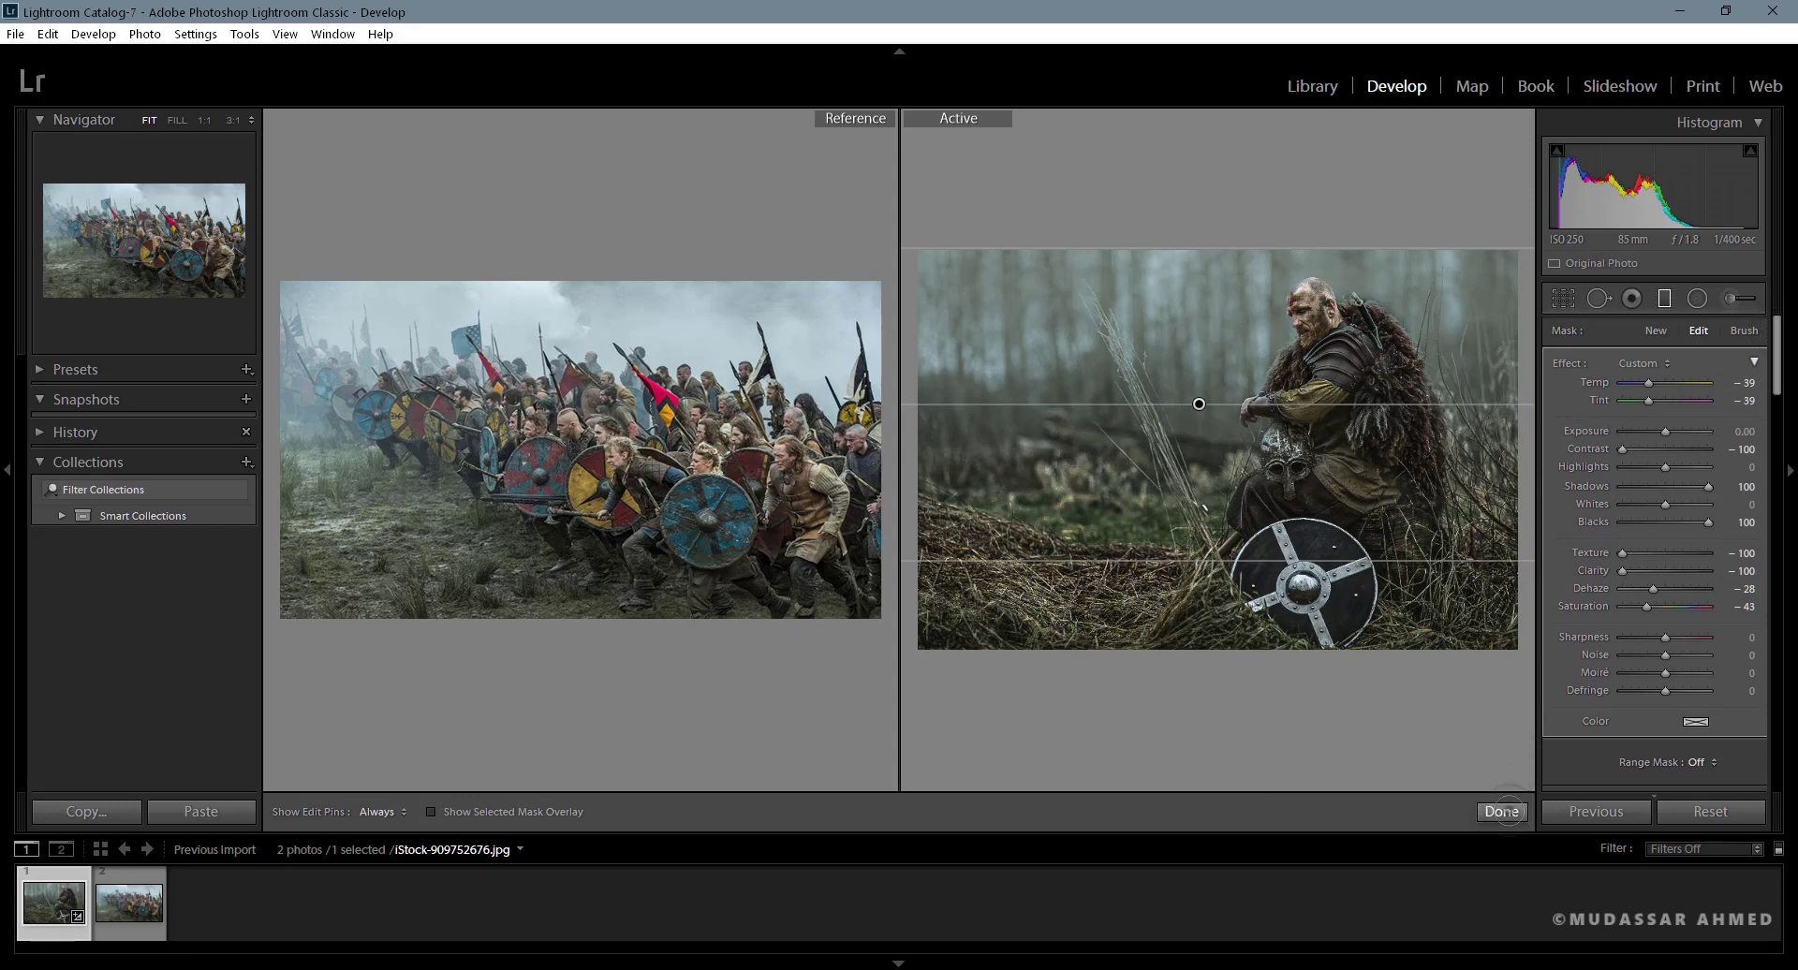
# - Finish the graduated filter, then fine-tune the tone curve's highlight point and compare the photo with and without the curve
pyautogui.click(1504, 809)
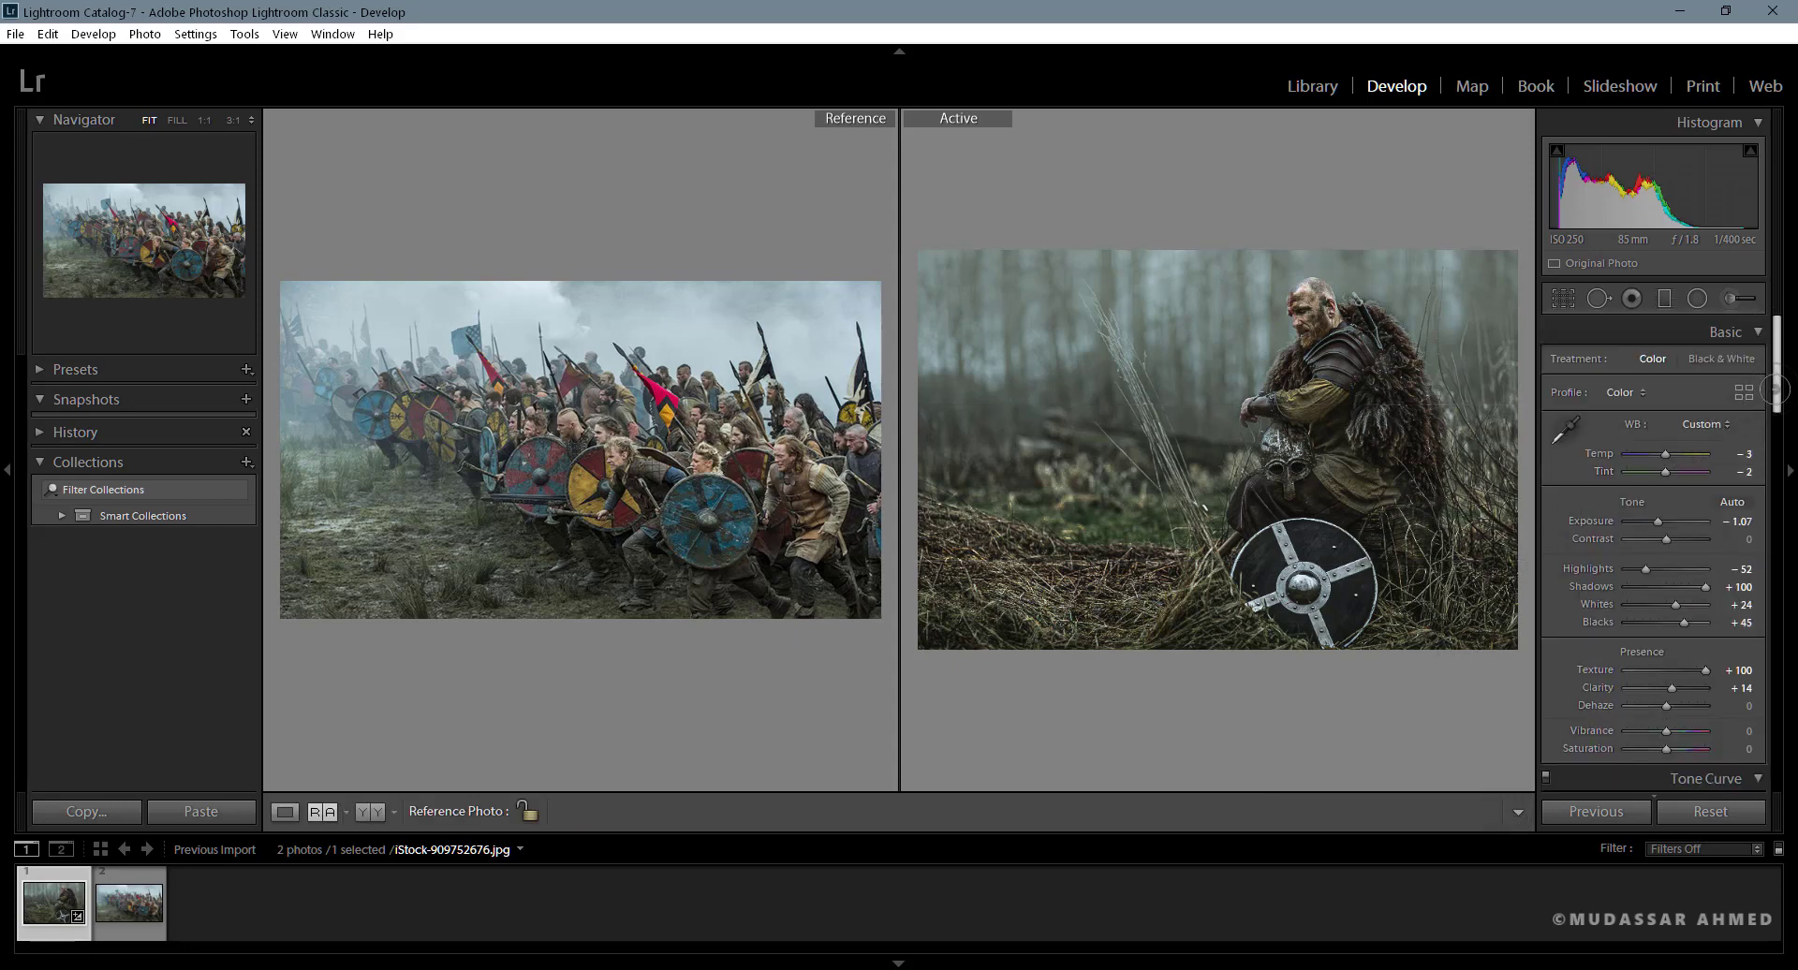
pyautogui.moveTo(1776, 388); pyautogui.dragTo(1777, 452)
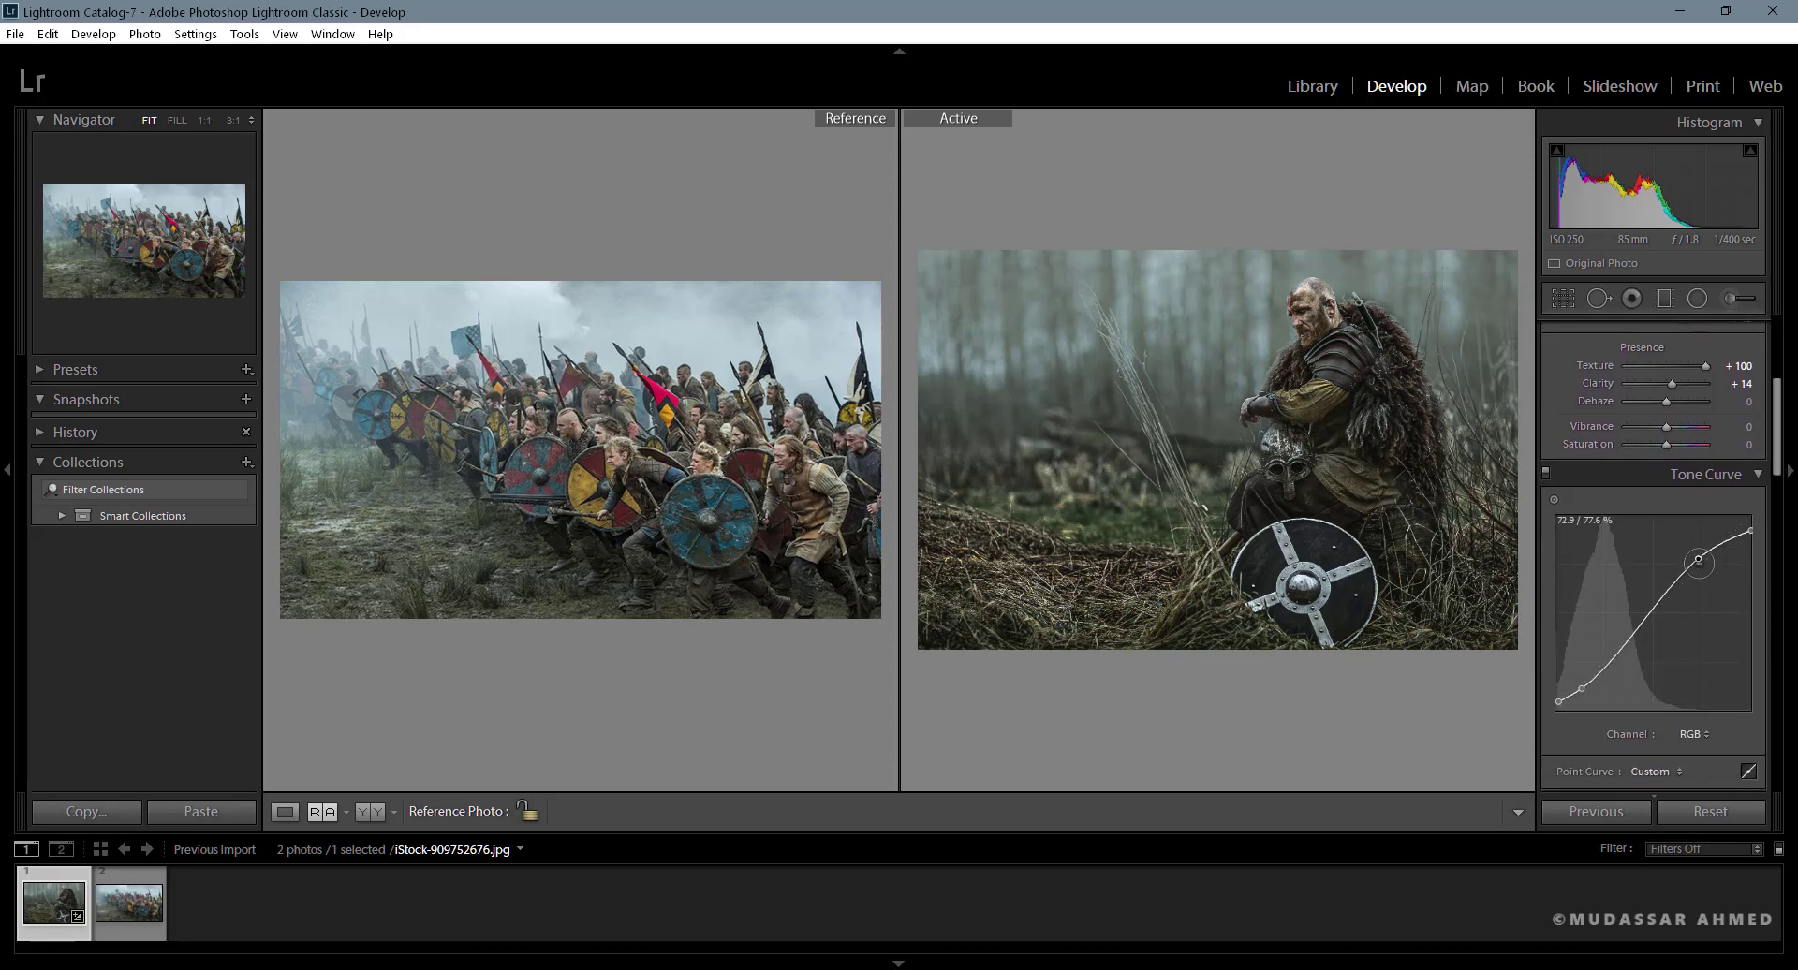
pyautogui.moveTo(1699, 559); pyautogui.dragTo(1701, 563)
pyautogui.click(1545, 475)
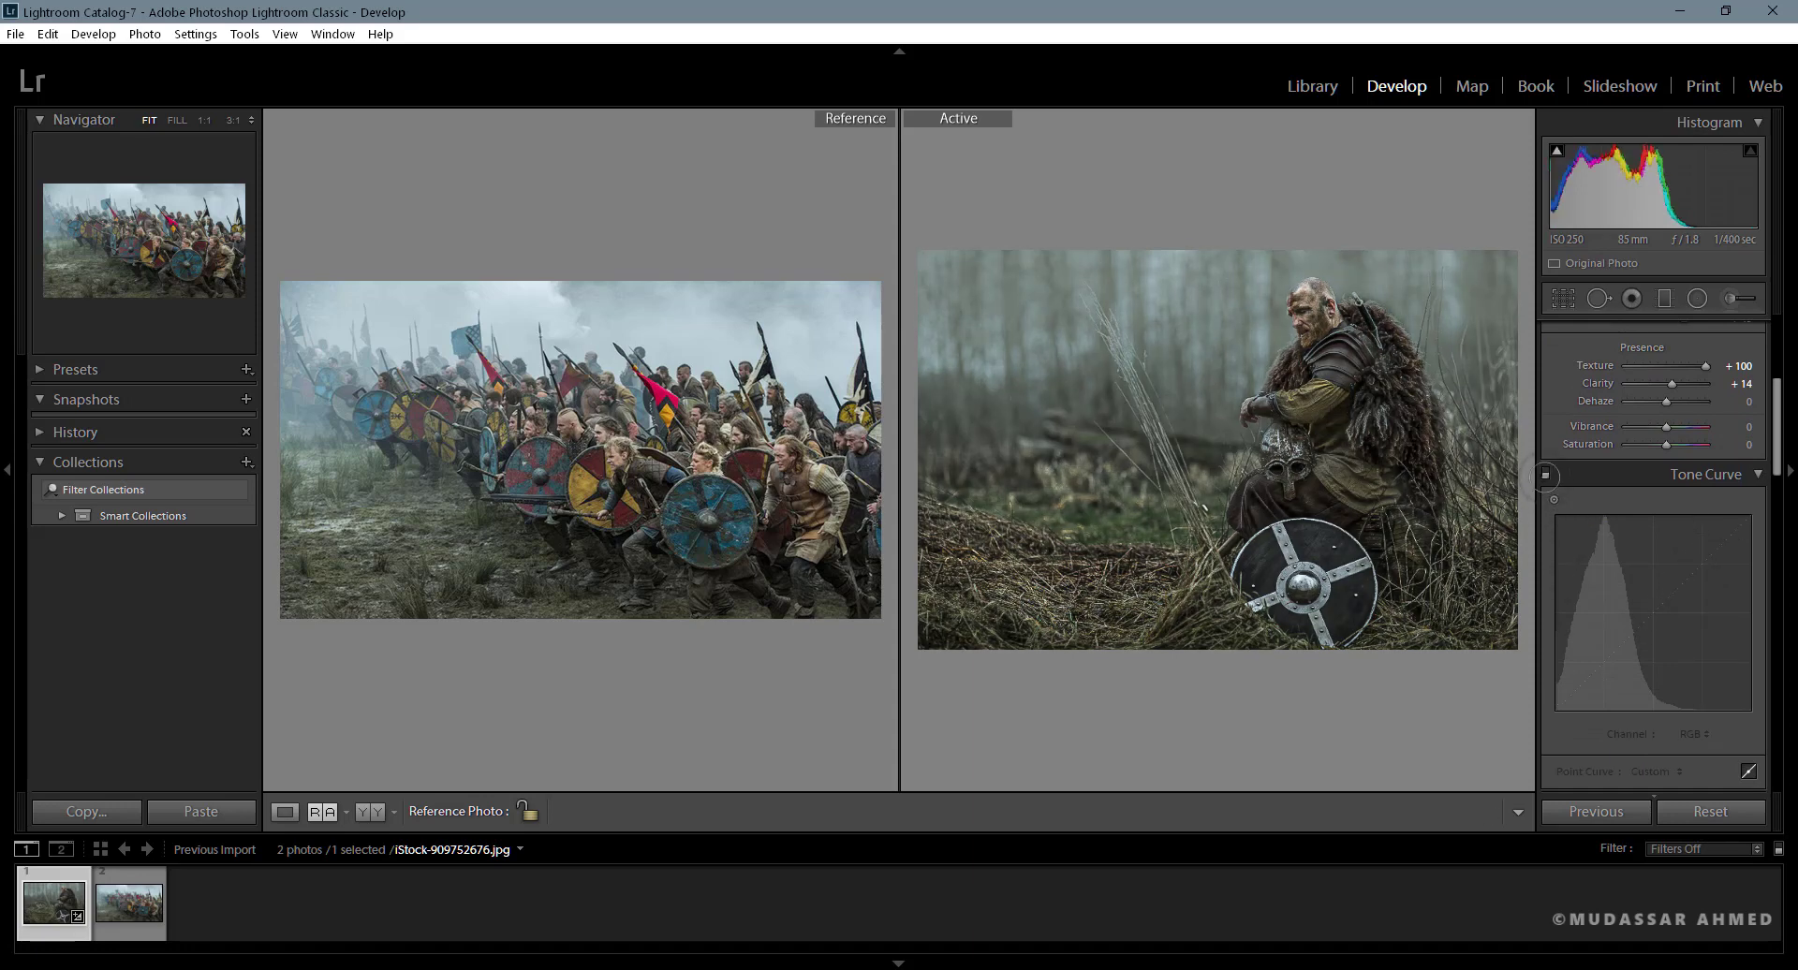
pyautogui.click(1546, 475)
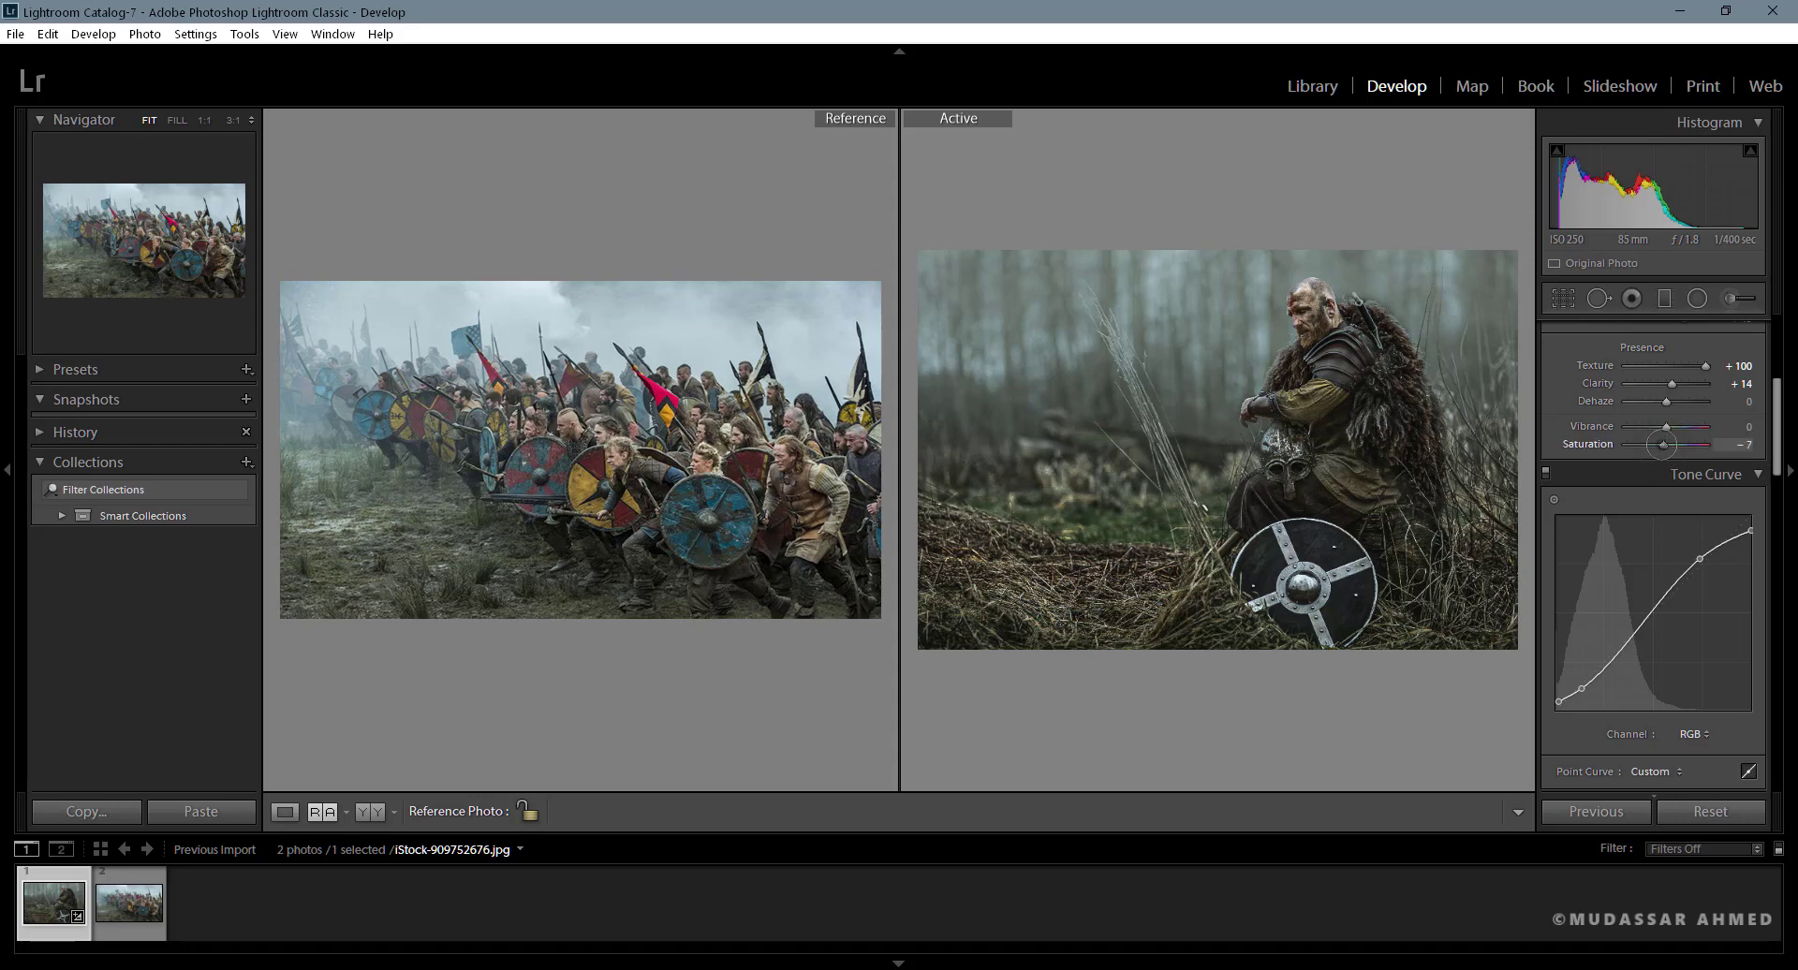
# - Set the warrior photo's overall Saturation to −10 and its Texture to +64
pyautogui.moveTo(1662, 444)
pyautogui.mouseDown()
pyautogui.moveTo(1577, 452)
pyautogui.moveTo(1649, 447)
pyautogui.mouseUp()
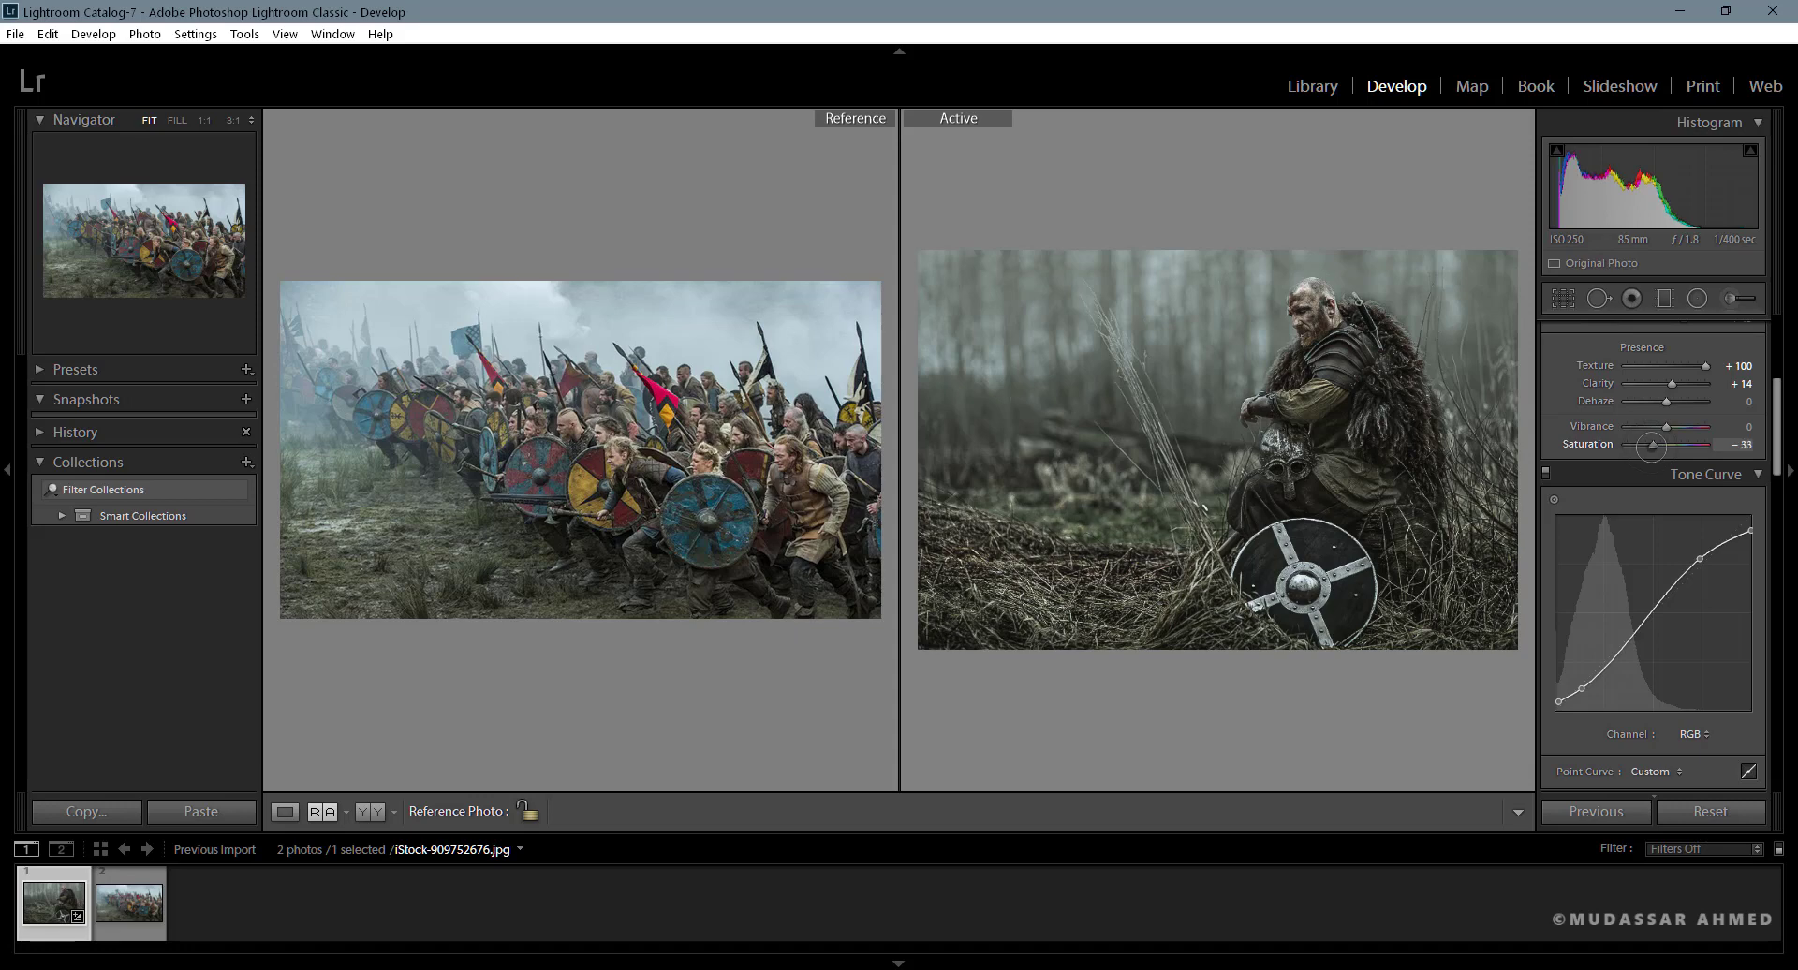
pyautogui.moveTo(1651, 447); pyautogui.dragTo(1653, 447)
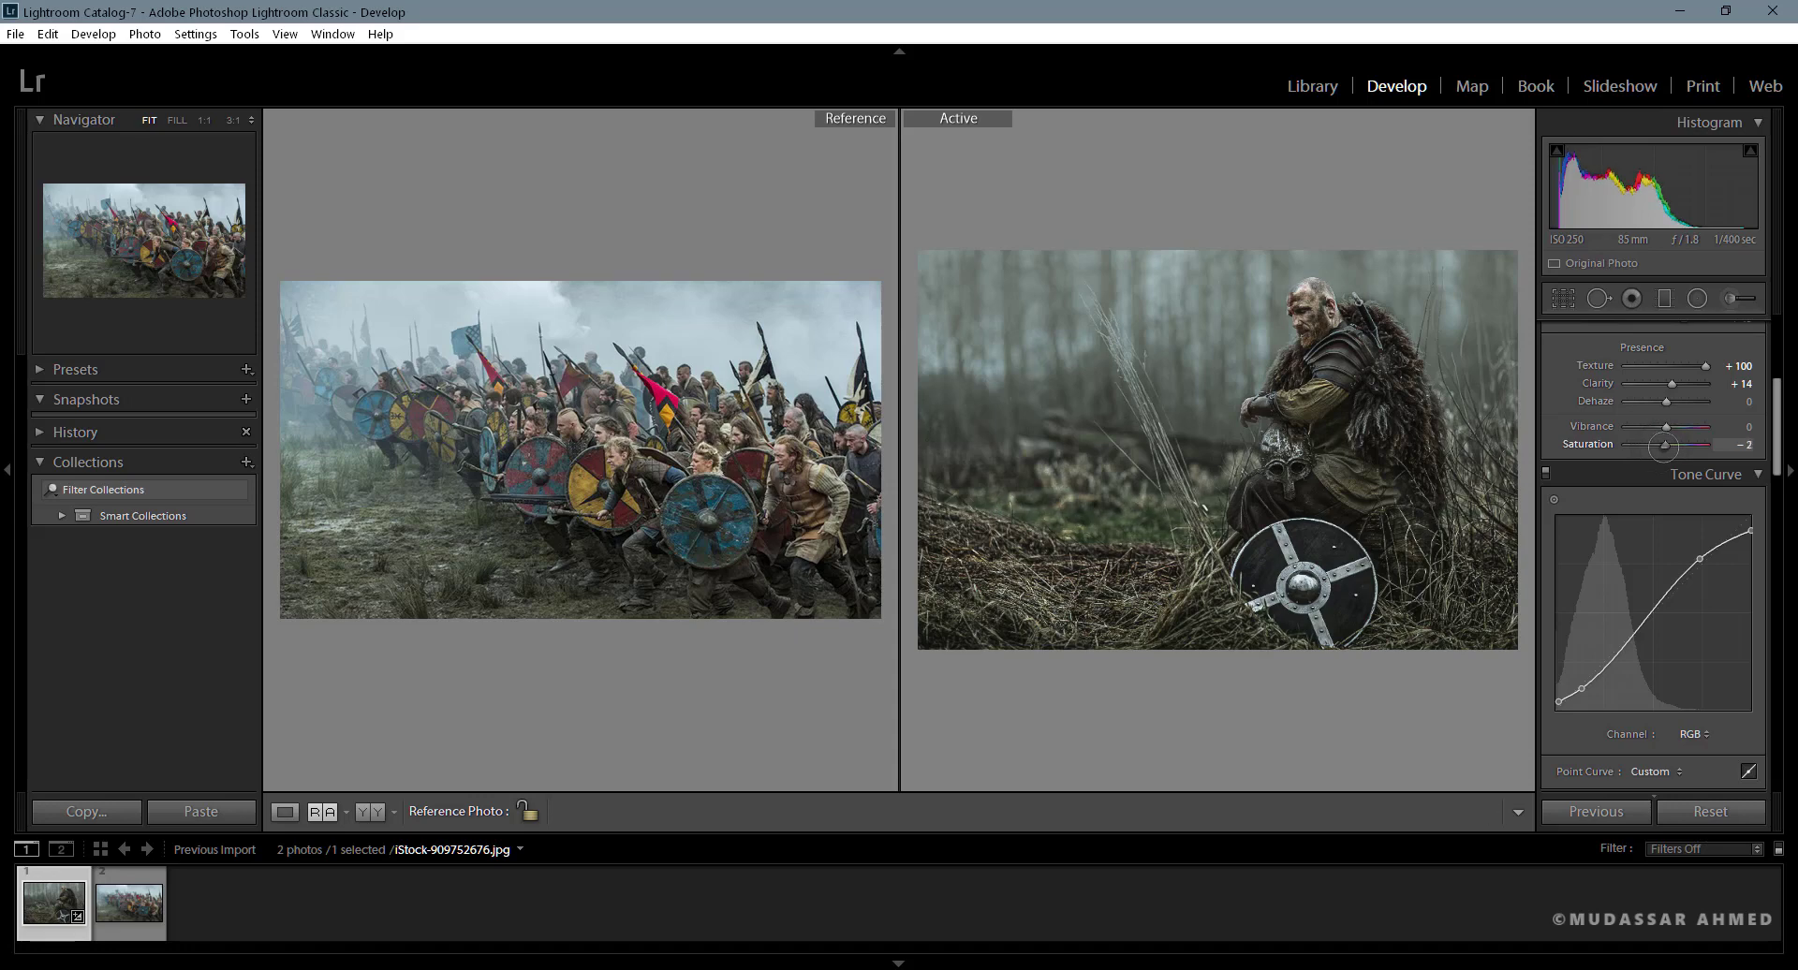
pyautogui.moveTo(1664, 447); pyautogui.dragTo(1661, 447)
pyautogui.moveTo(1776, 431); pyautogui.dragTo(1690, 493)
pyautogui.click(1617, 446)
pyautogui.scroll(2, 1772, 500)
pyautogui.scroll(5, 1770, 499)
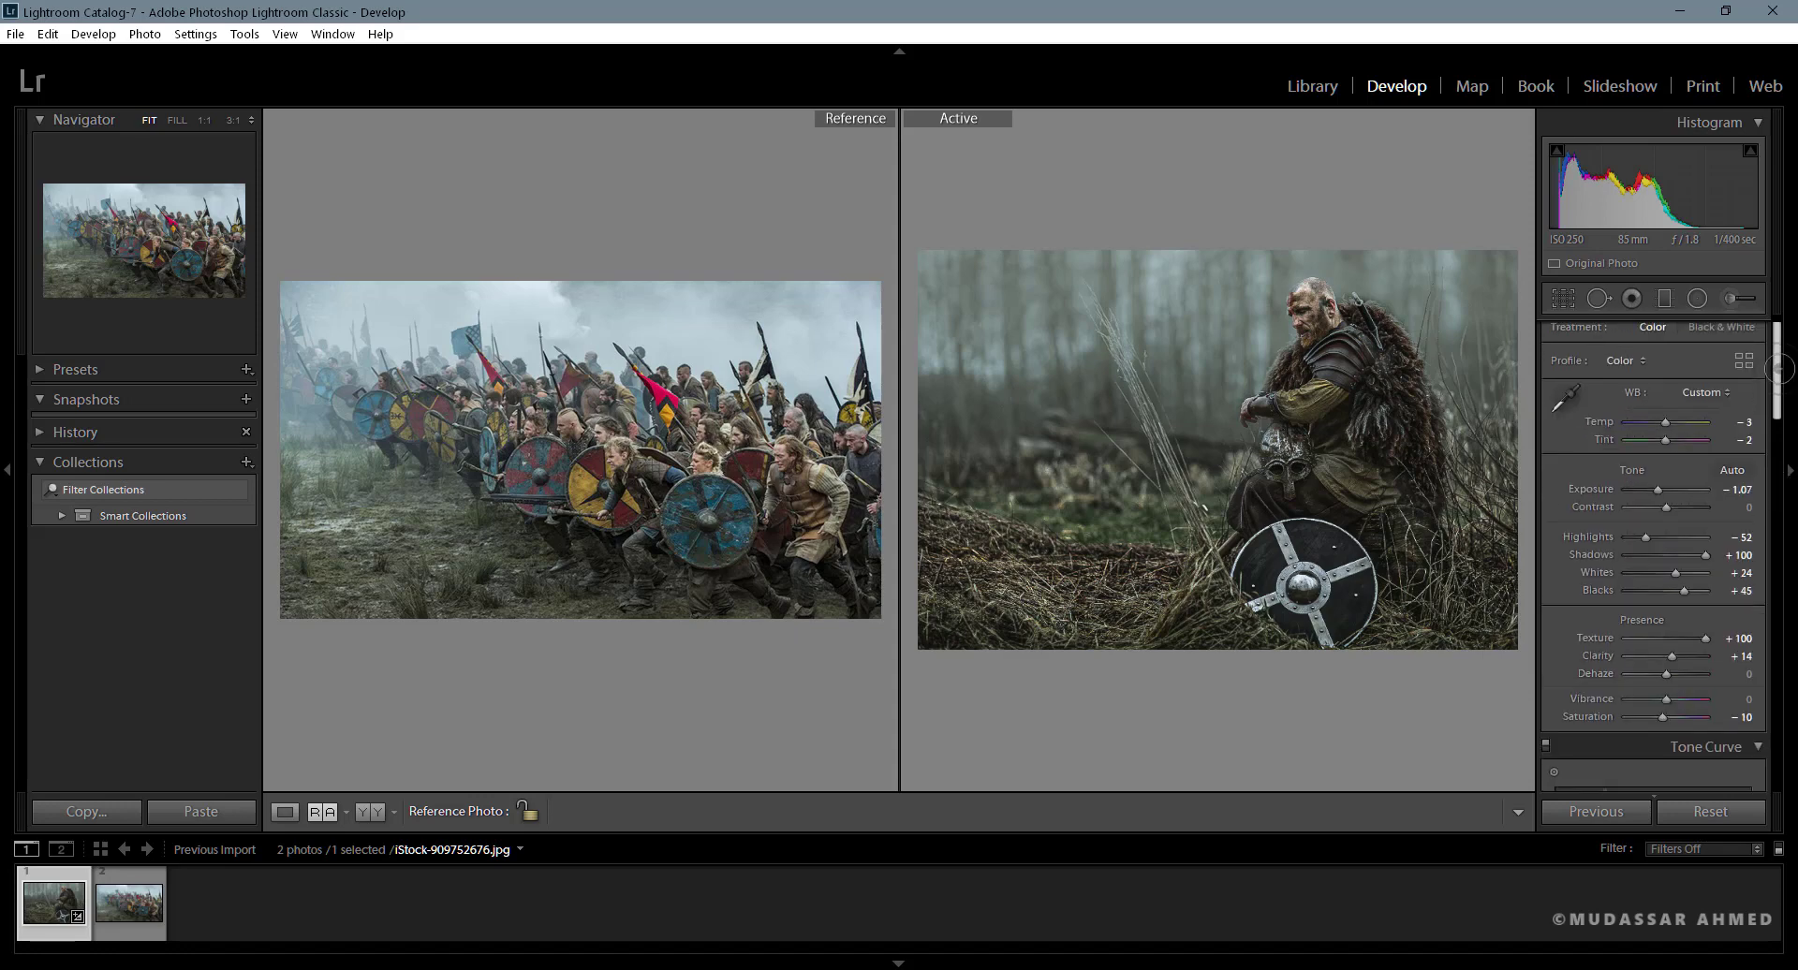
pyautogui.moveTo(1705, 528); pyautogui.dragTo(1693, 530)
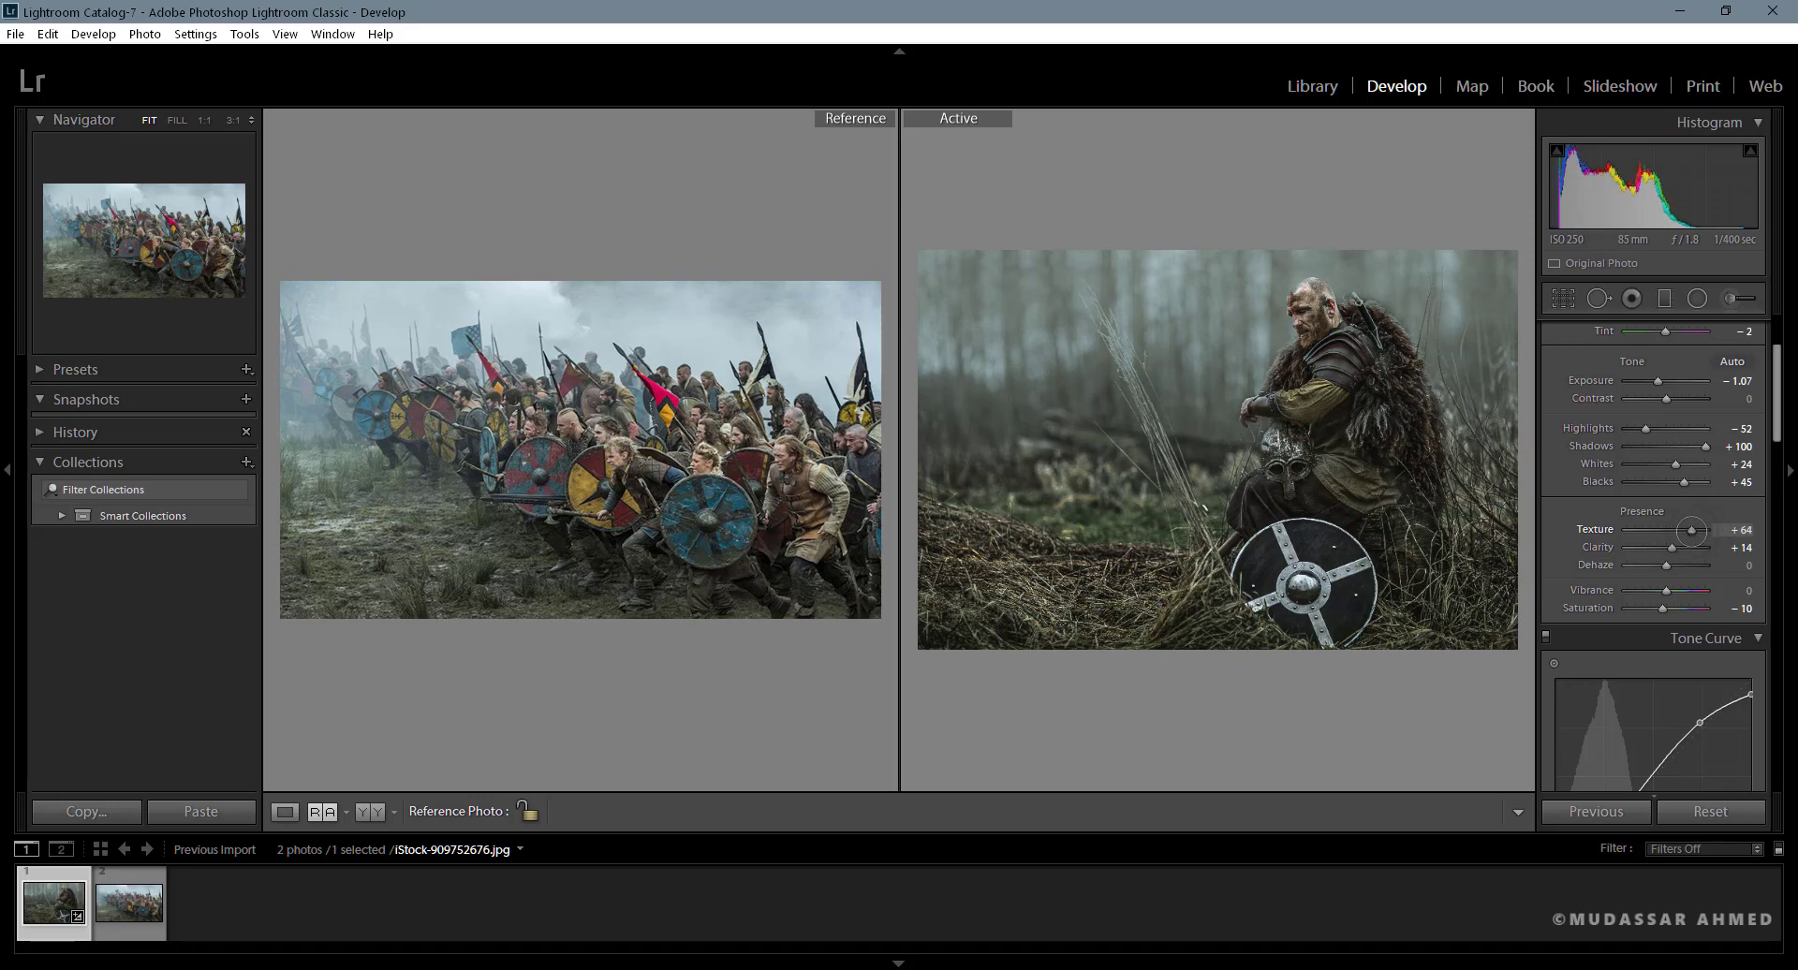
# - Set the HSL saturation of yellow to −91 and of green to −51
pyautogui.scroll(-6, 1707, 469)
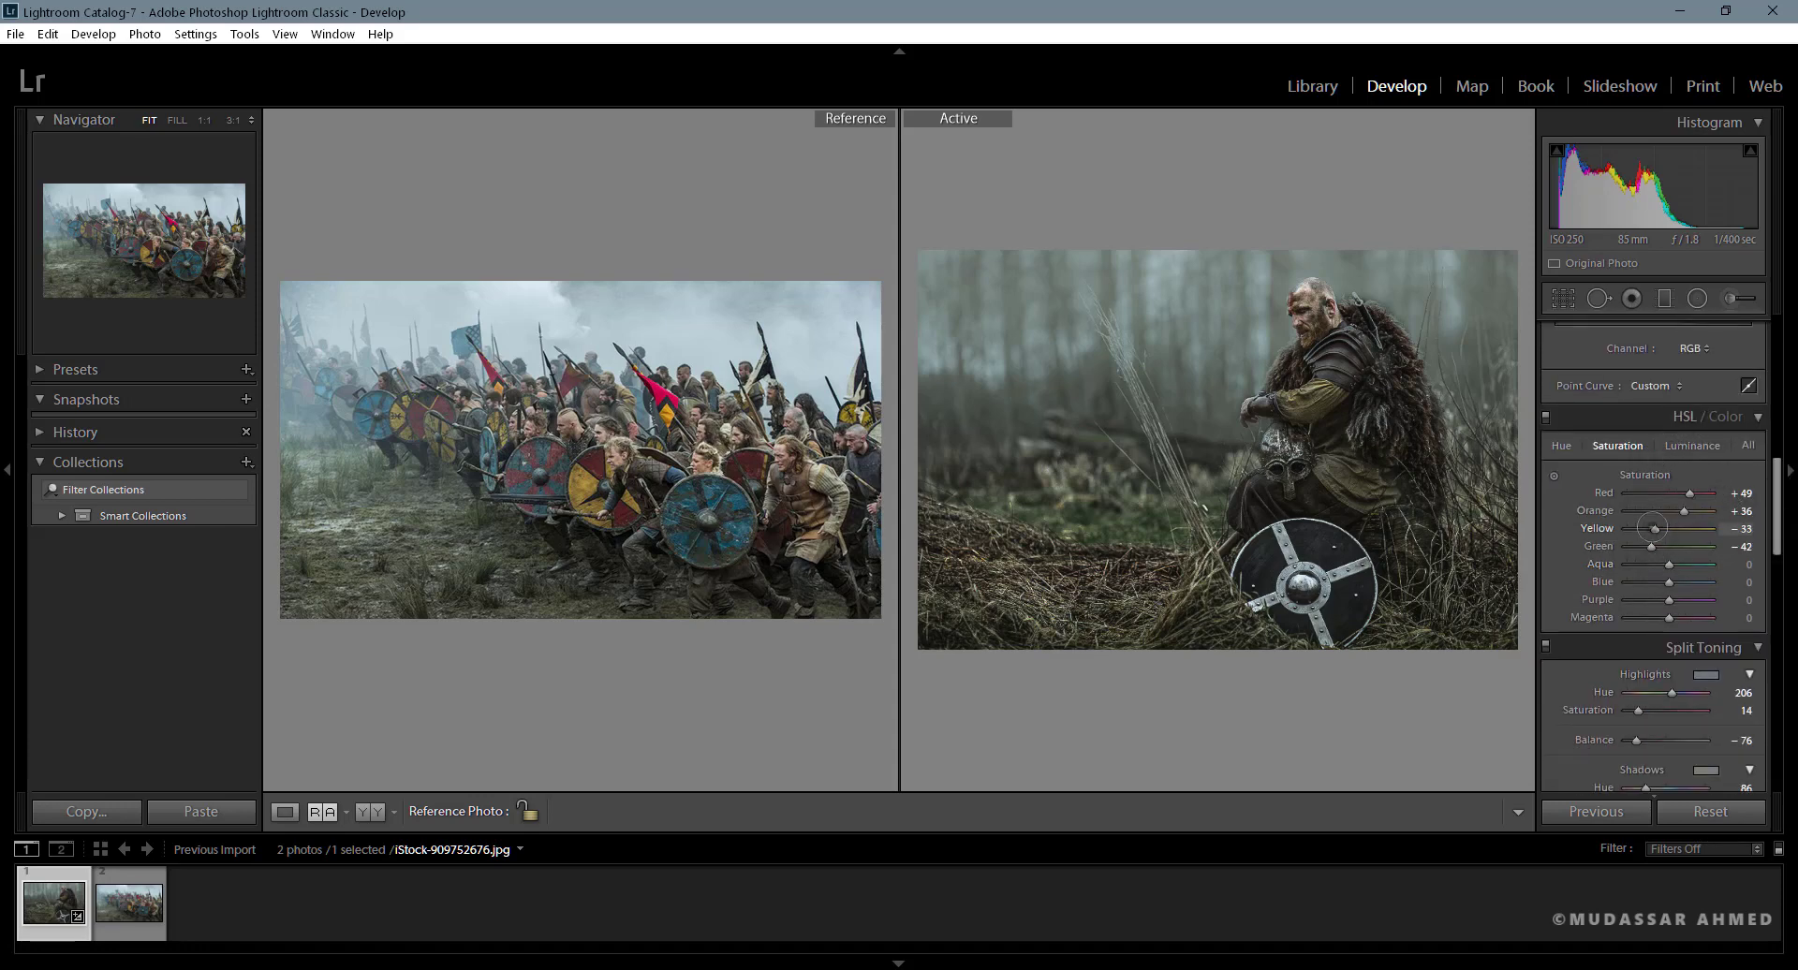
pyautogui.moveTo(1655, 528)
pyautogui.mouseDown()
pyautogui.moveTo(1630, 529)
pyautogui.moveTo(1647, 545)
pyautogui.mouseUp()
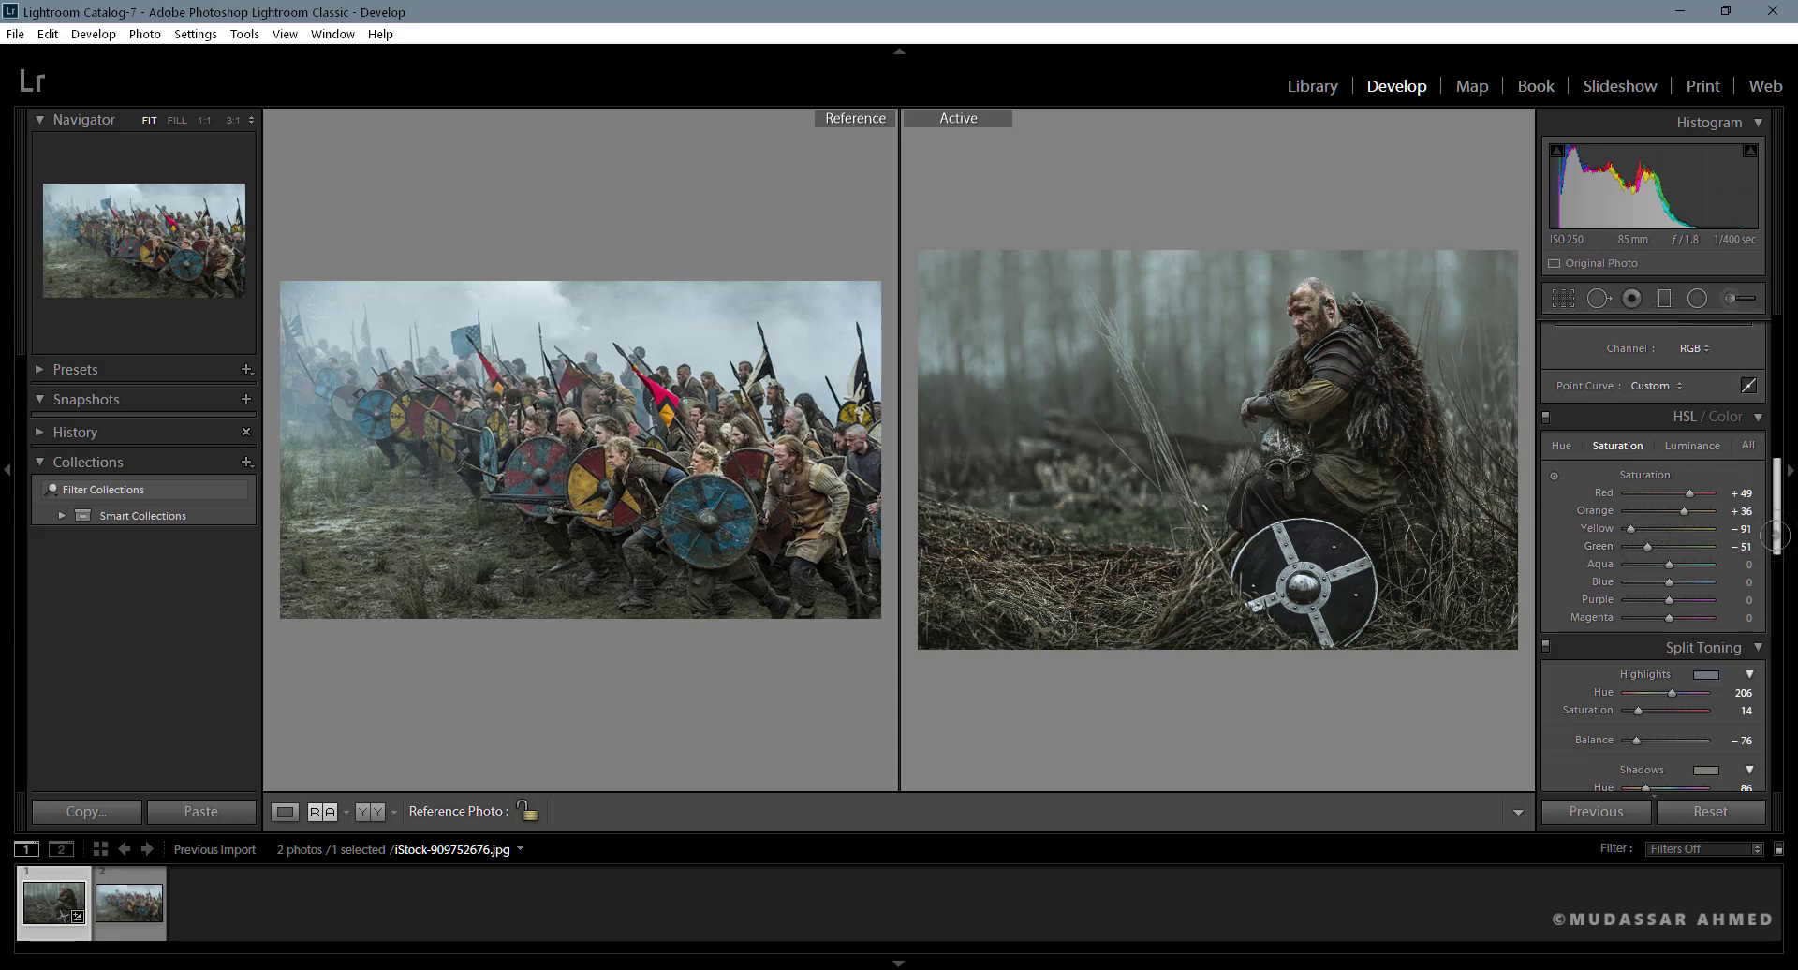
# - Move the tone curve's black endpoint to 0.4 / 5.5 % and compare the photo with and without the curve
pyautogui.scroll(3, 1635, 571)
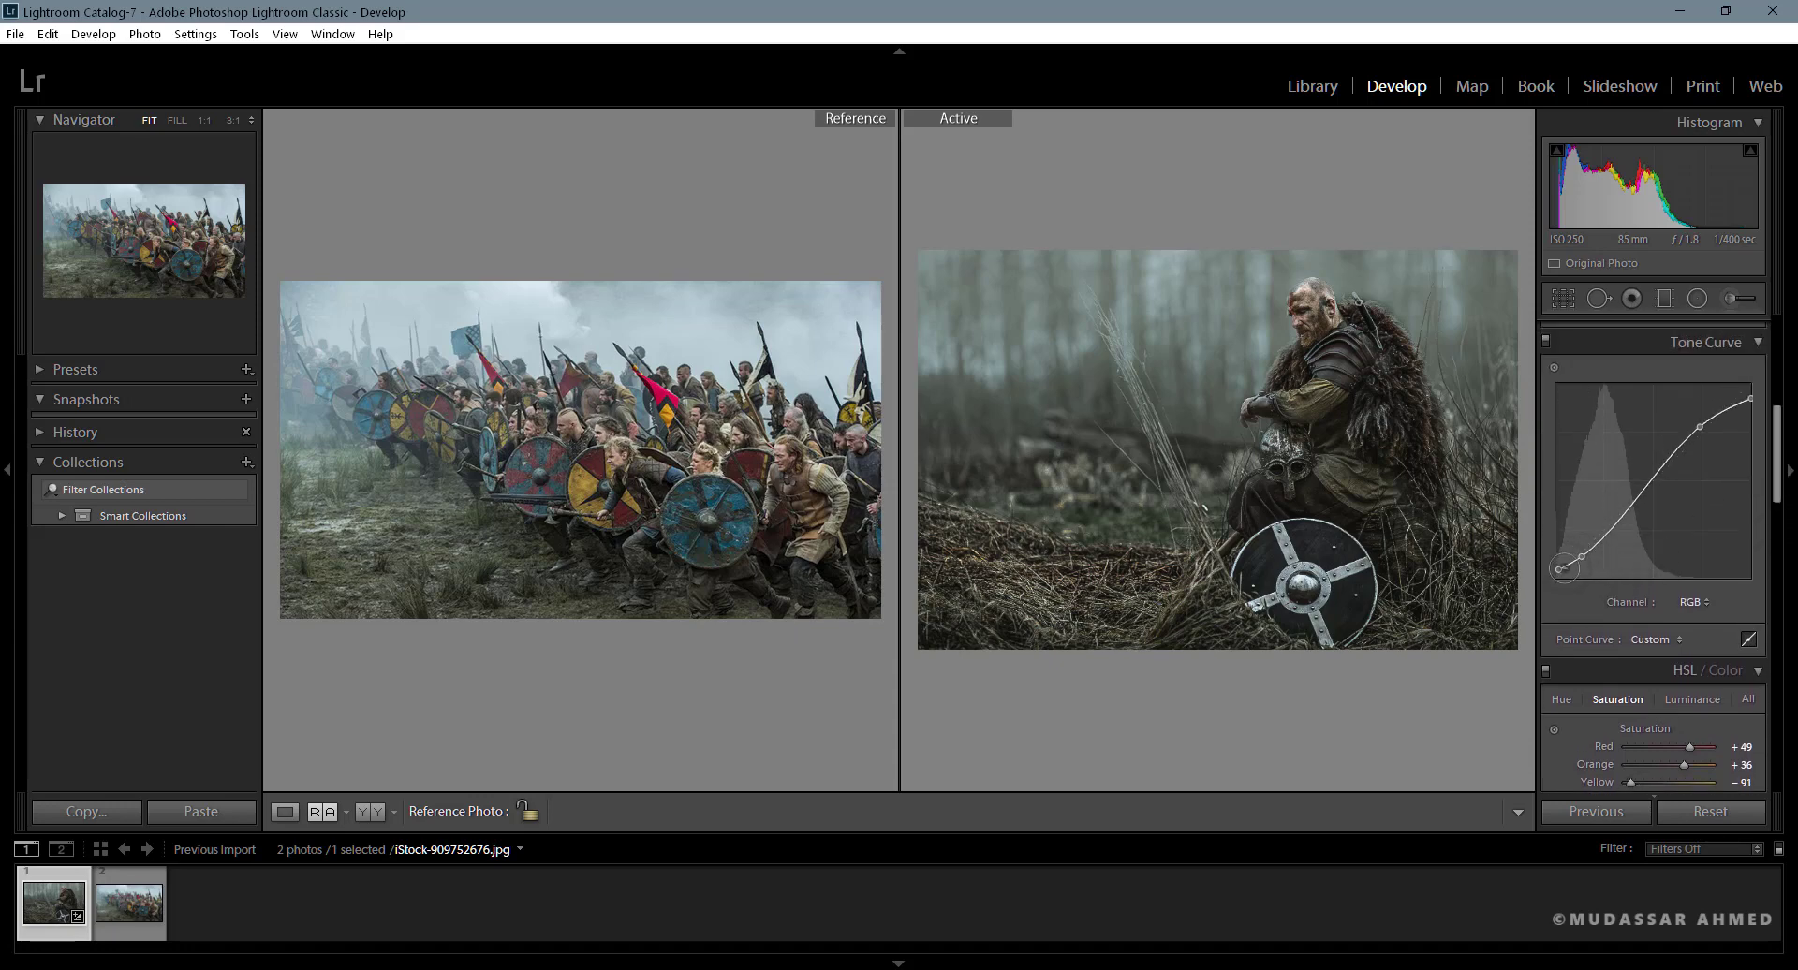
pyautogui.moveTo(1559, 569); pyautogui.dragTo(1555, 568)
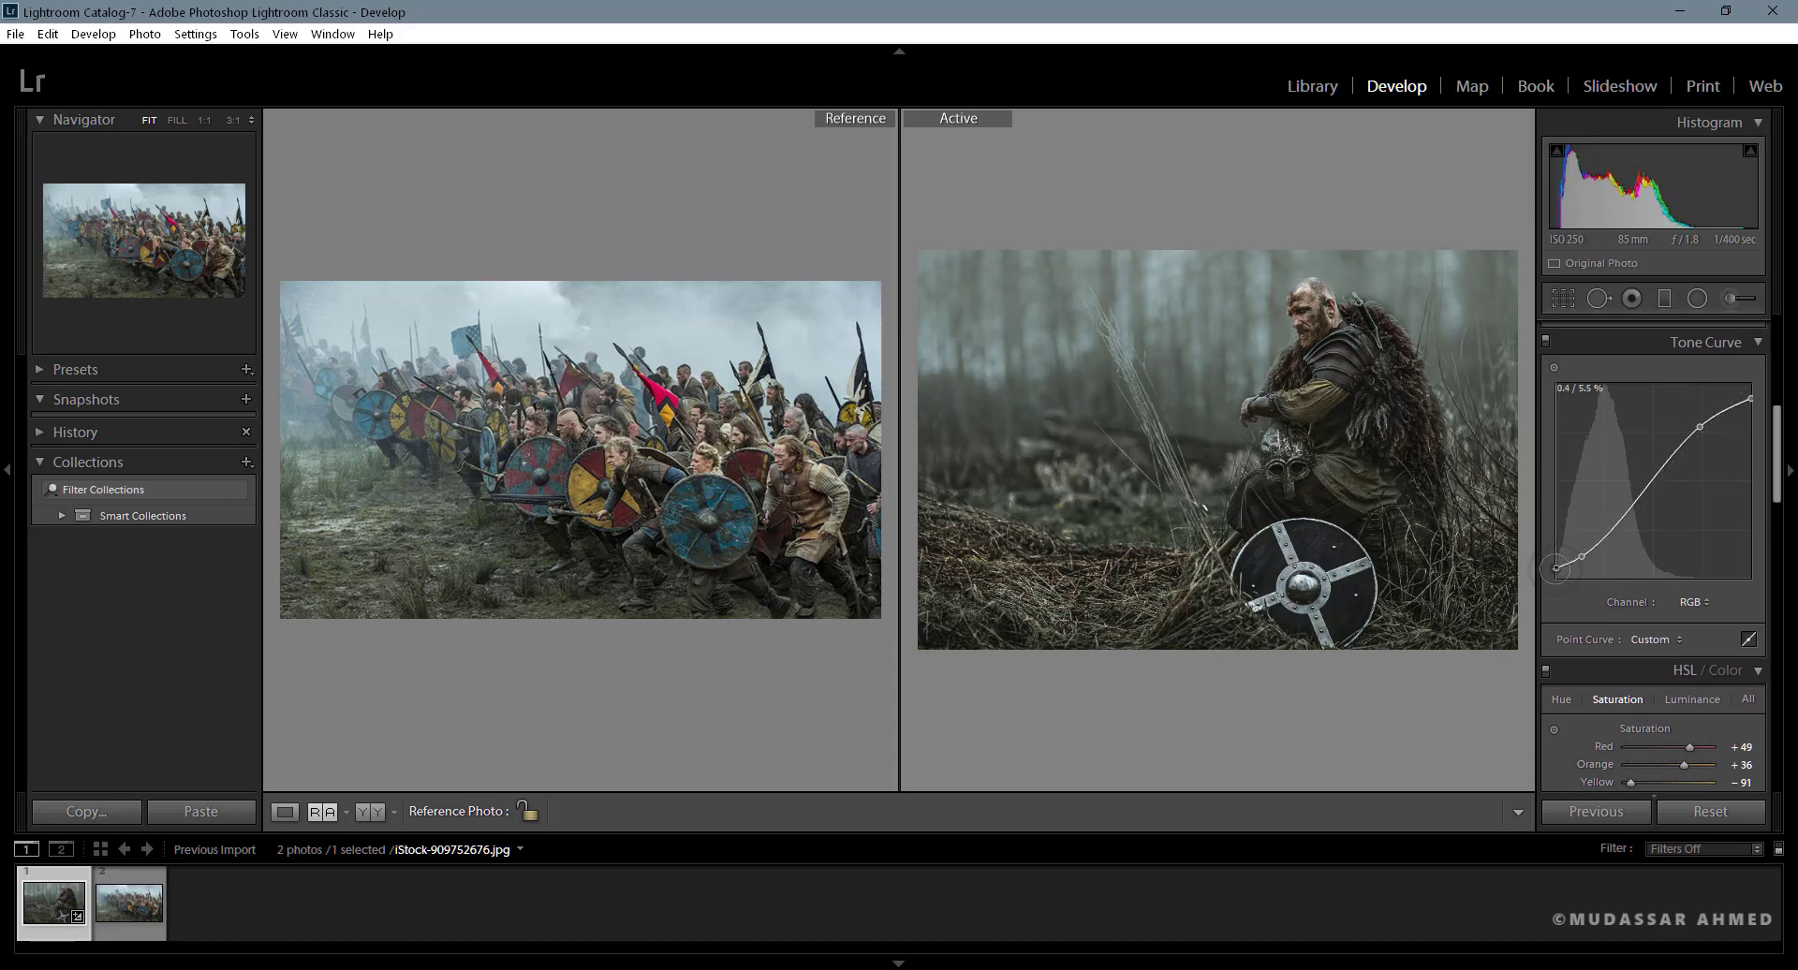
pyautogui.click(1545, 342)
pyautogui.click(1545, 342)
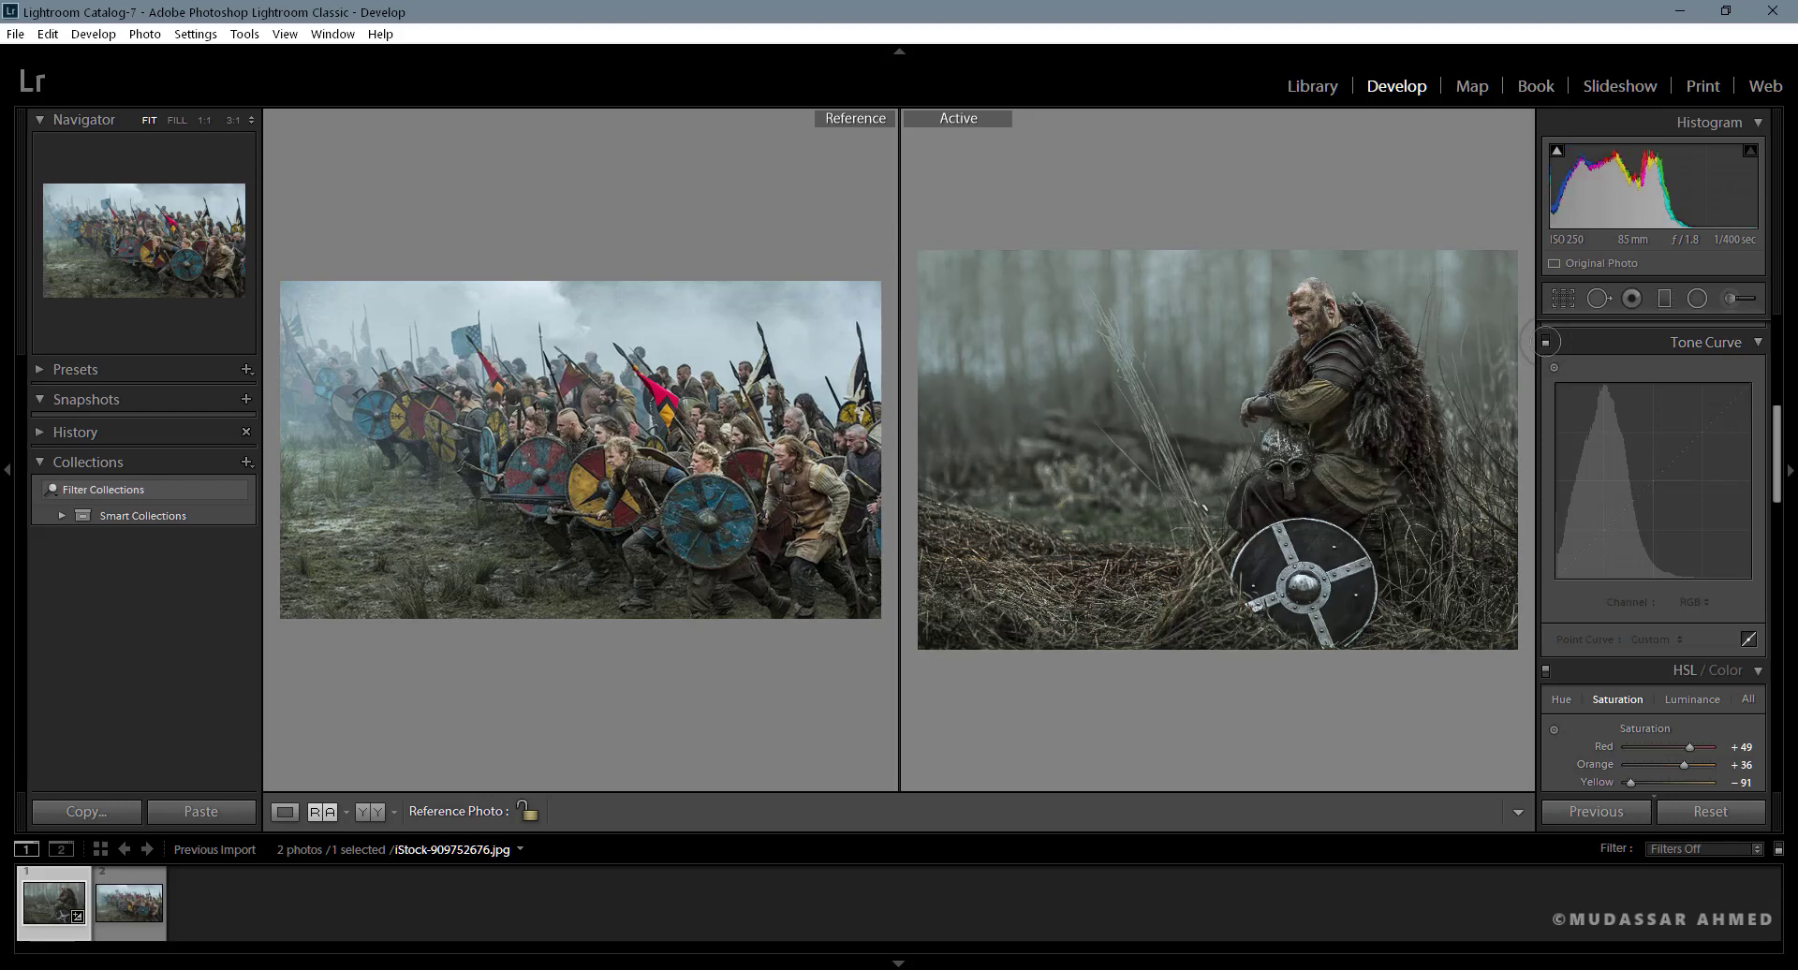
pyautogui.click(1545, 342)
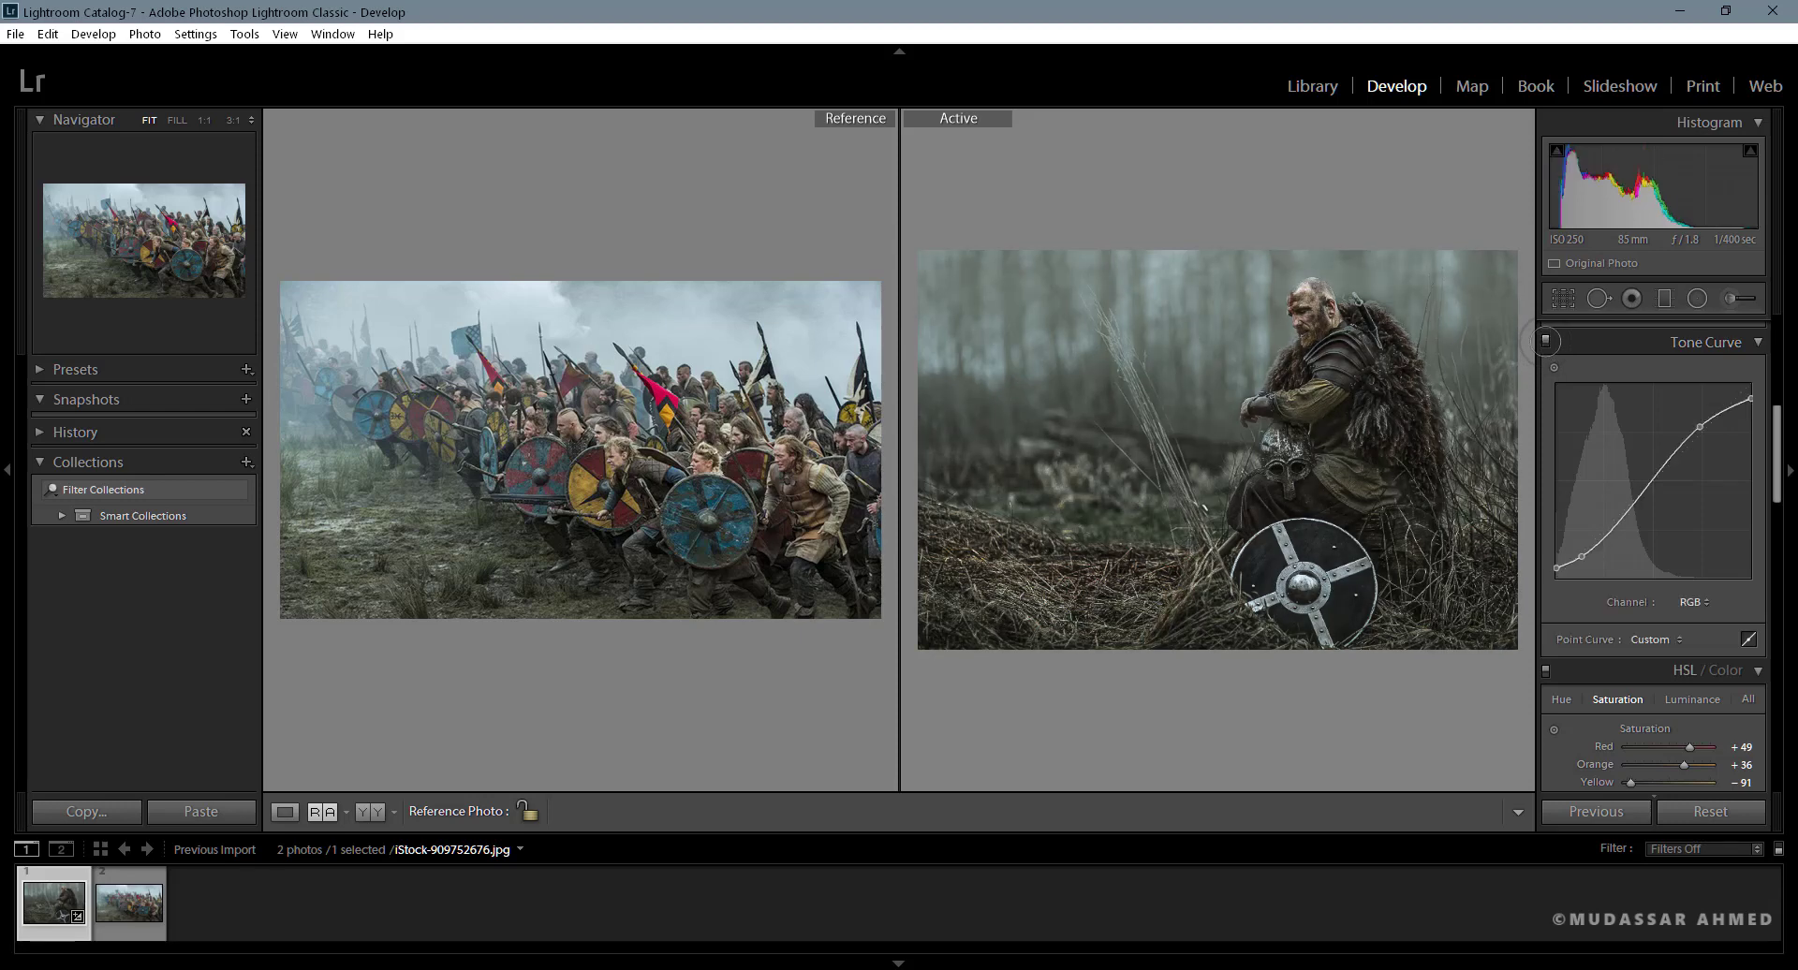
pyautogui.click(1545, 342)
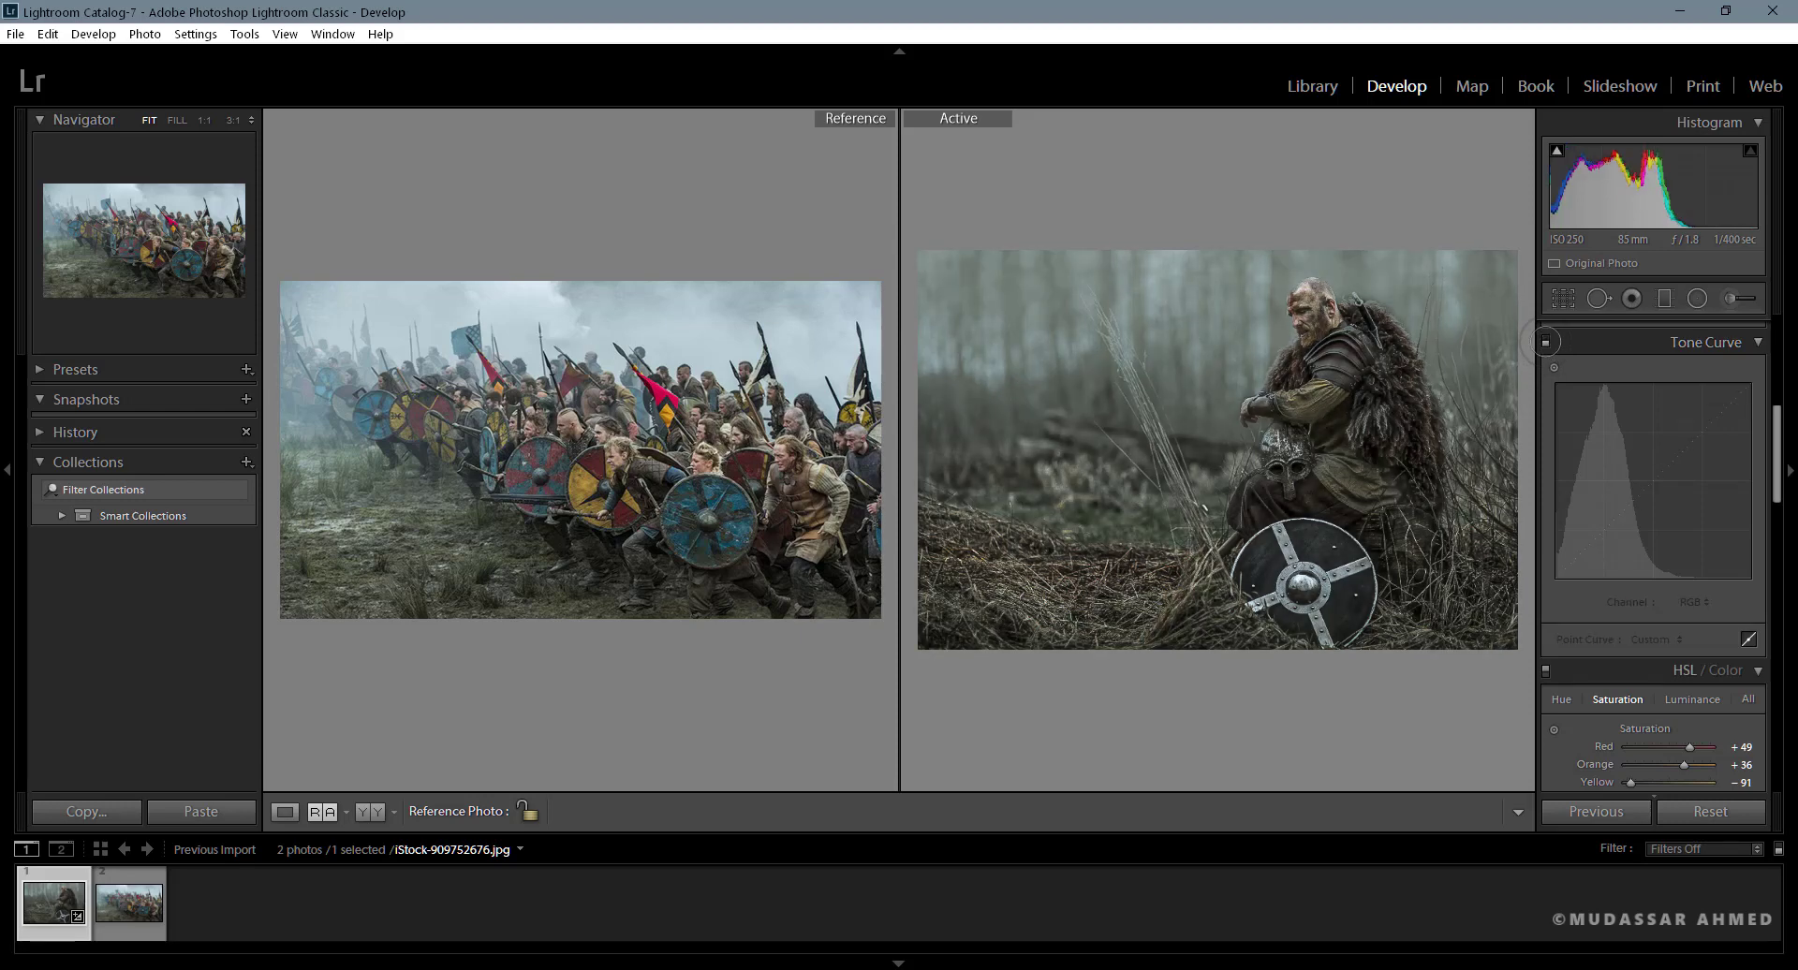
pyautogui.click(1546, 342)
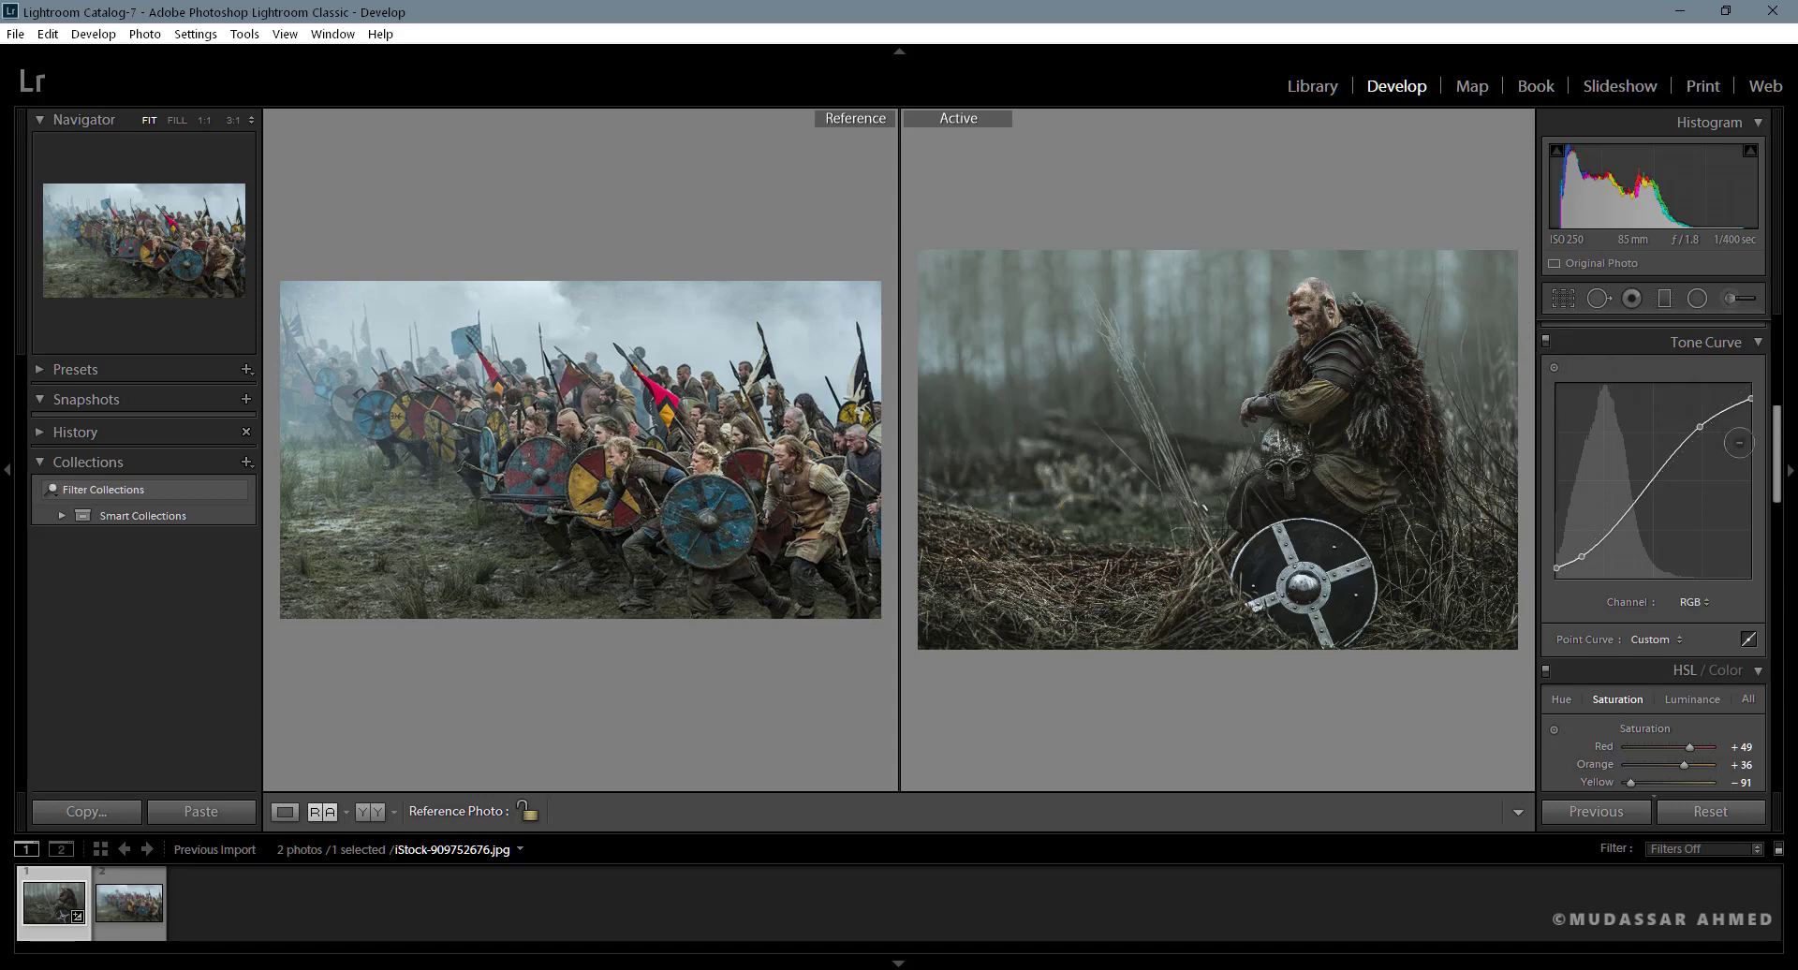
# - Start an Adjustment Brush and set its tint colour to a strong blue with hue 215 and saturation 84 %
pyautogui.scroll(5, 1756, 412)
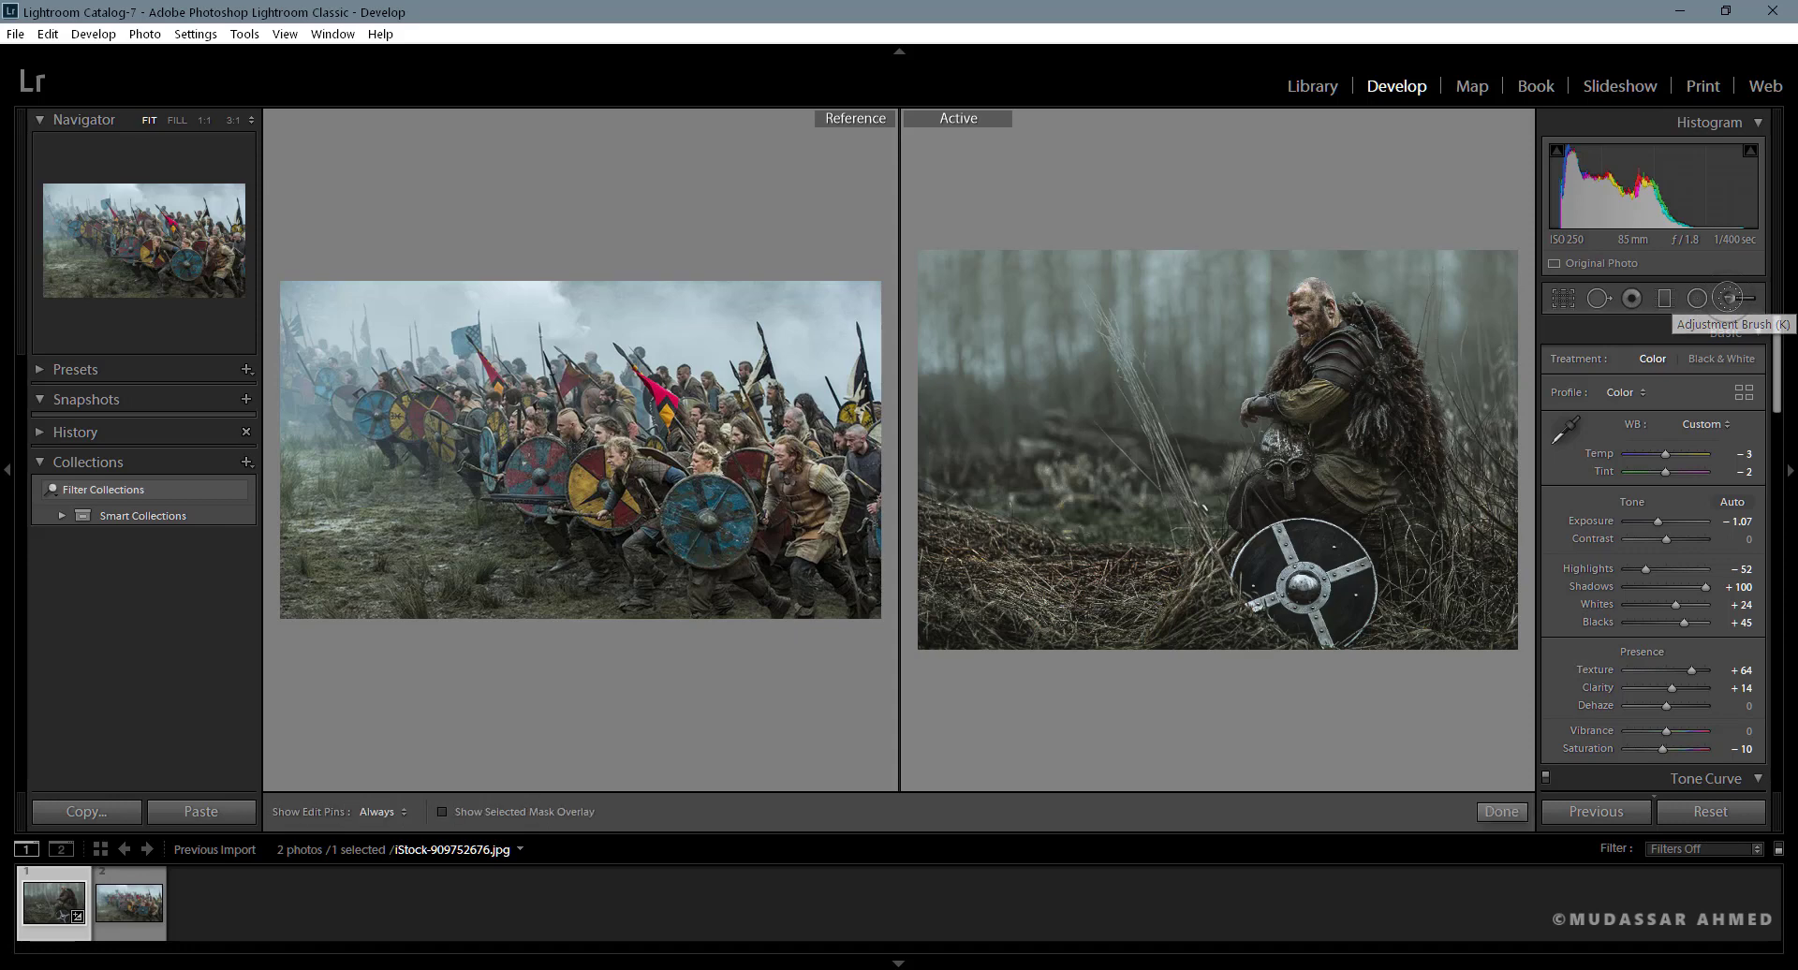
pyautogui.click(1728, 298)
pyautogui.scroll(-5, 1776, 374)
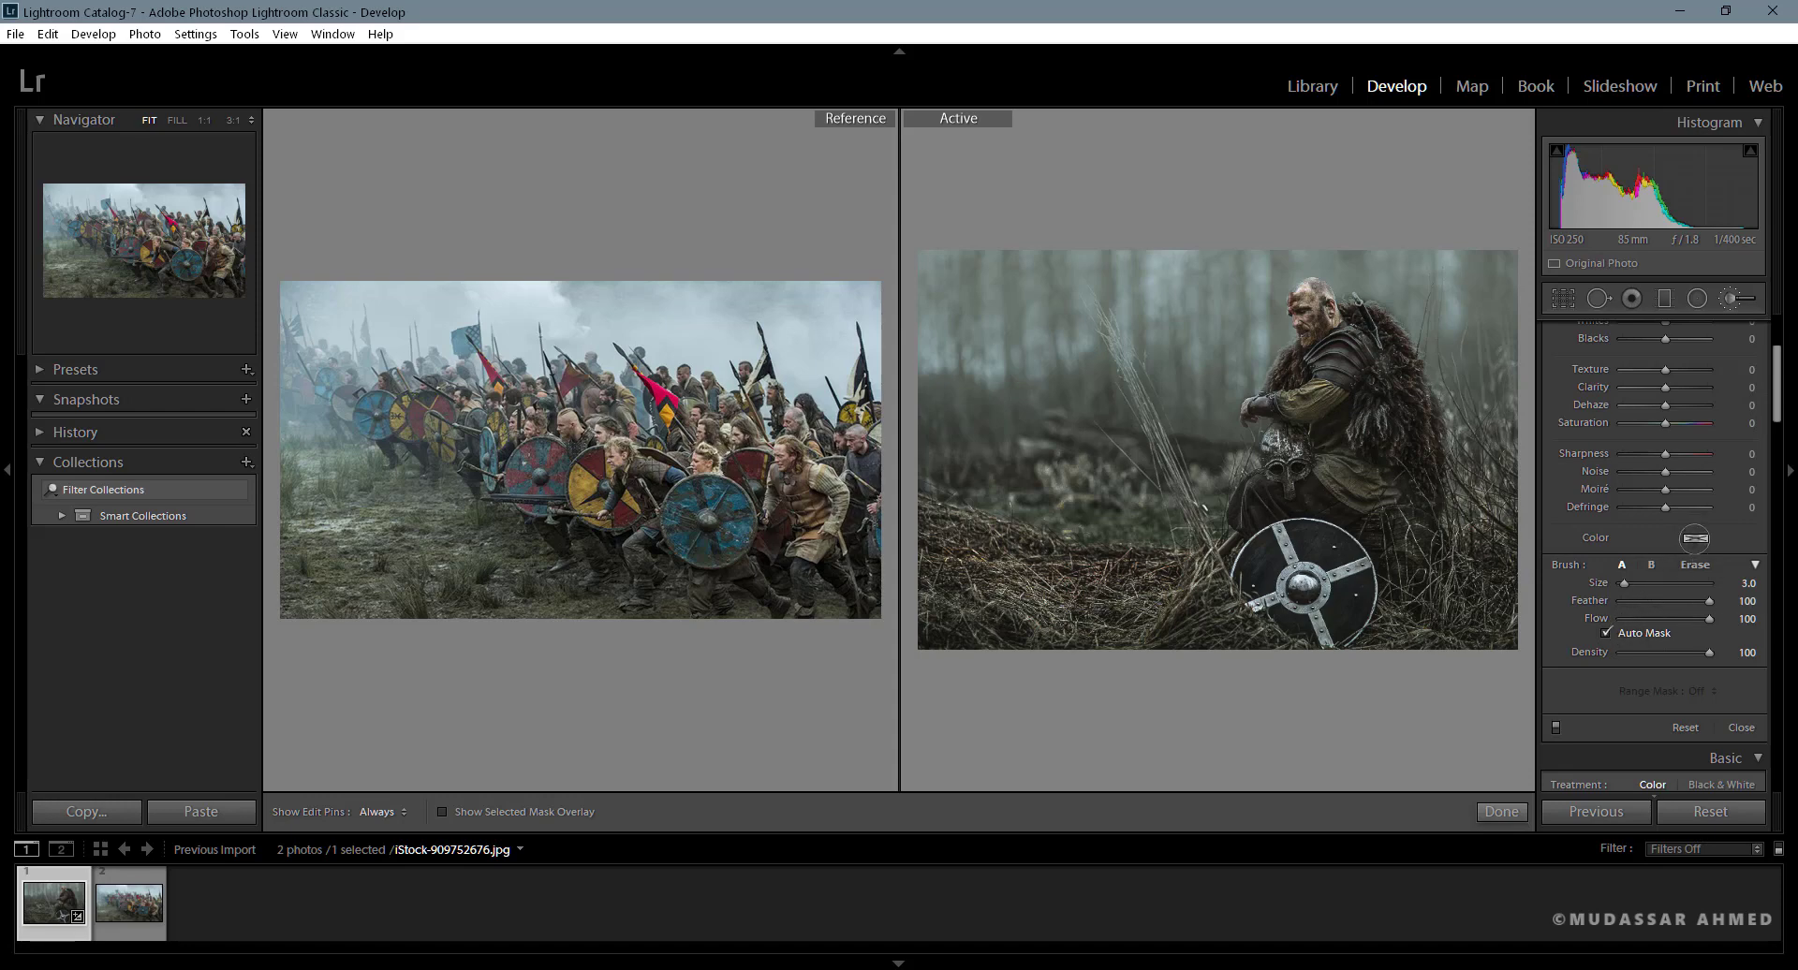
pyautogui.click(1695, 538)
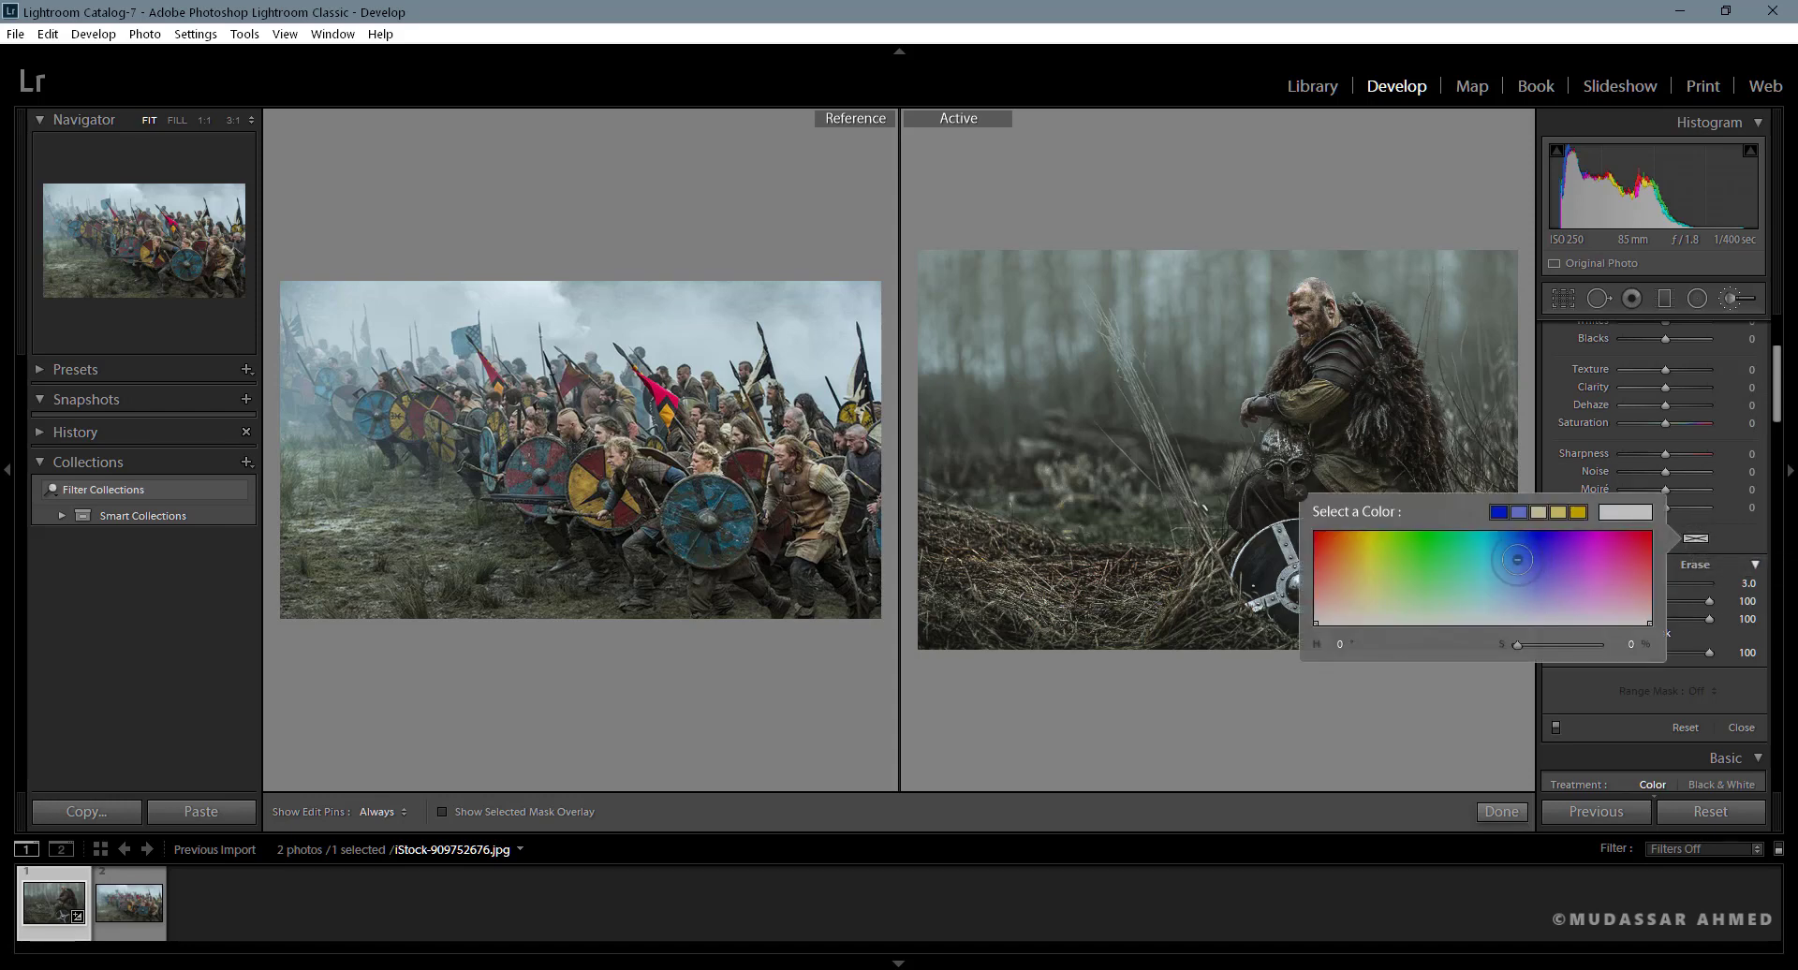
pyautogui.click(1498, 543)
pyautogui.moveTo(1503, 544)
pyautogui.mouseDown()
pyautogui.moveTo(1516, 572)
pyautogui.moveTo(1517, 544)
pyautogui.mouseUp()
pyautogui.click(1693, 537)
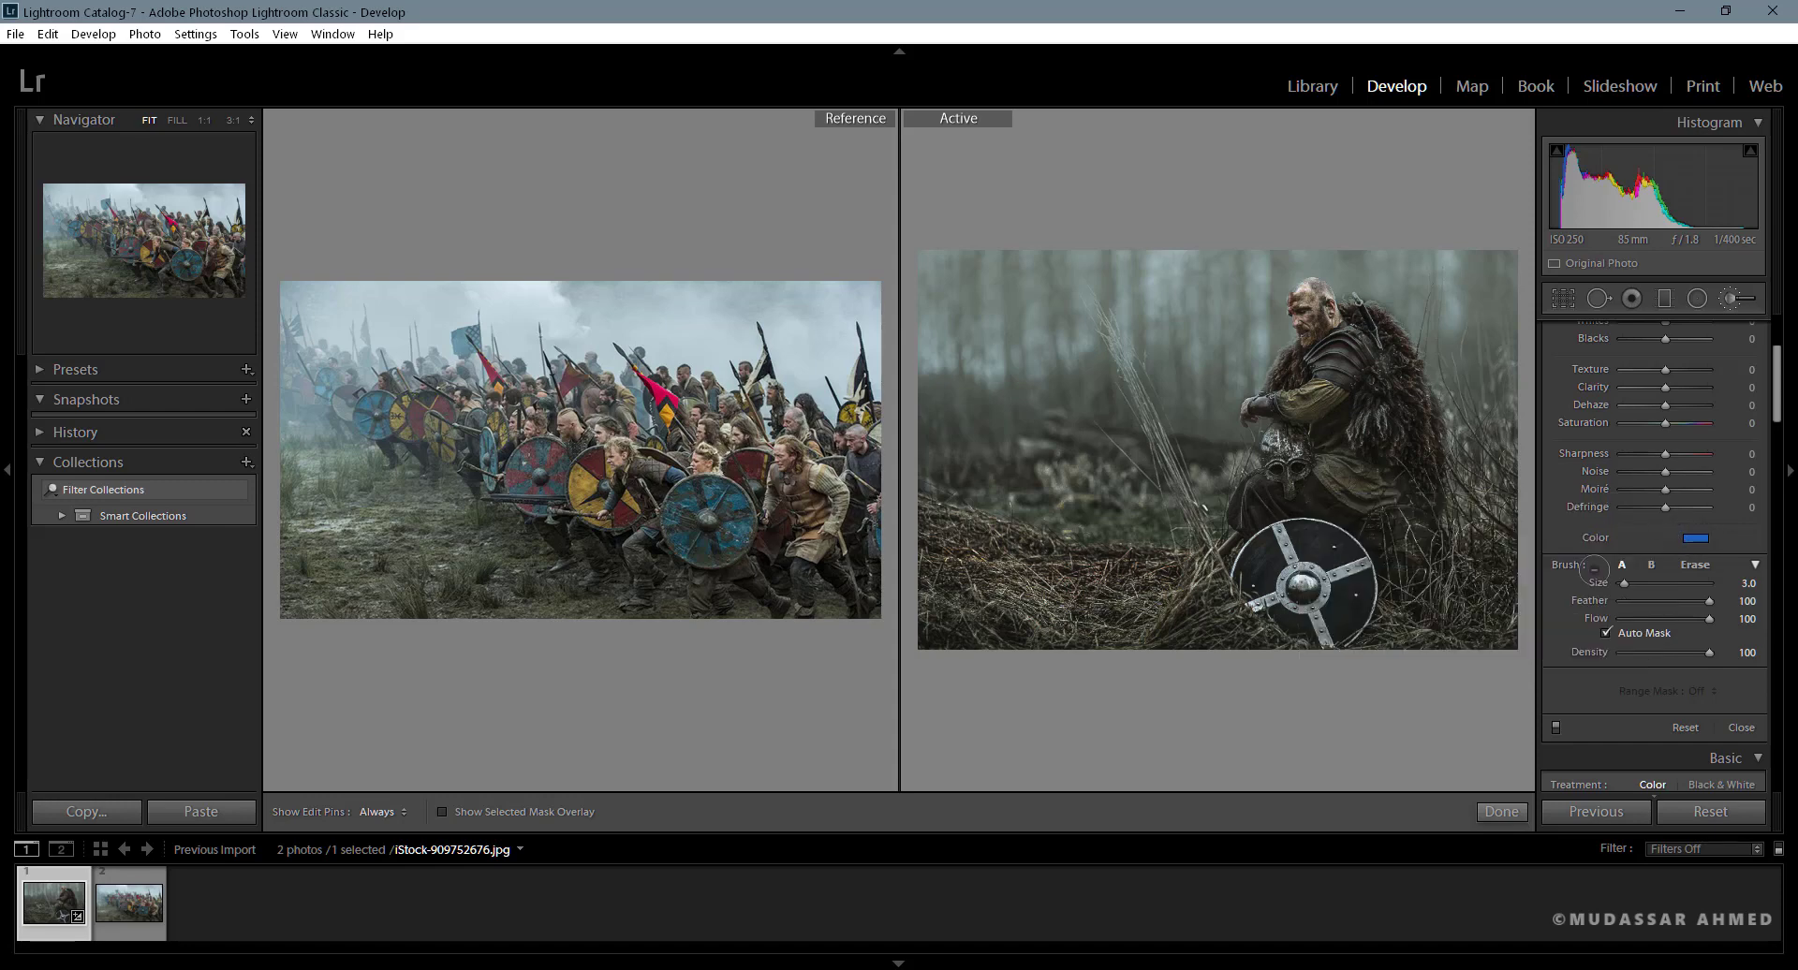
# - Paint the blue tint over all the dark panels of the warrior's shield with a size 3.0 Auto Mask brush
pyautogui.press('h')
pyautogui.moveTo(1354, 600)
pyautogui.mouseDown()
pyautogui.moveTo(1375, 576)
pyautogui.moveTo(1345, 632)
pyautogui.moveTo(1333, 609)
pyautogui.moveTo(1377, 573)
pyautogui.moveTo(1342, 590)
pyautogui.moveTo(1335, 626)
pyautogui.moveTo(1349, 610)
pyautogui.mouseUp()
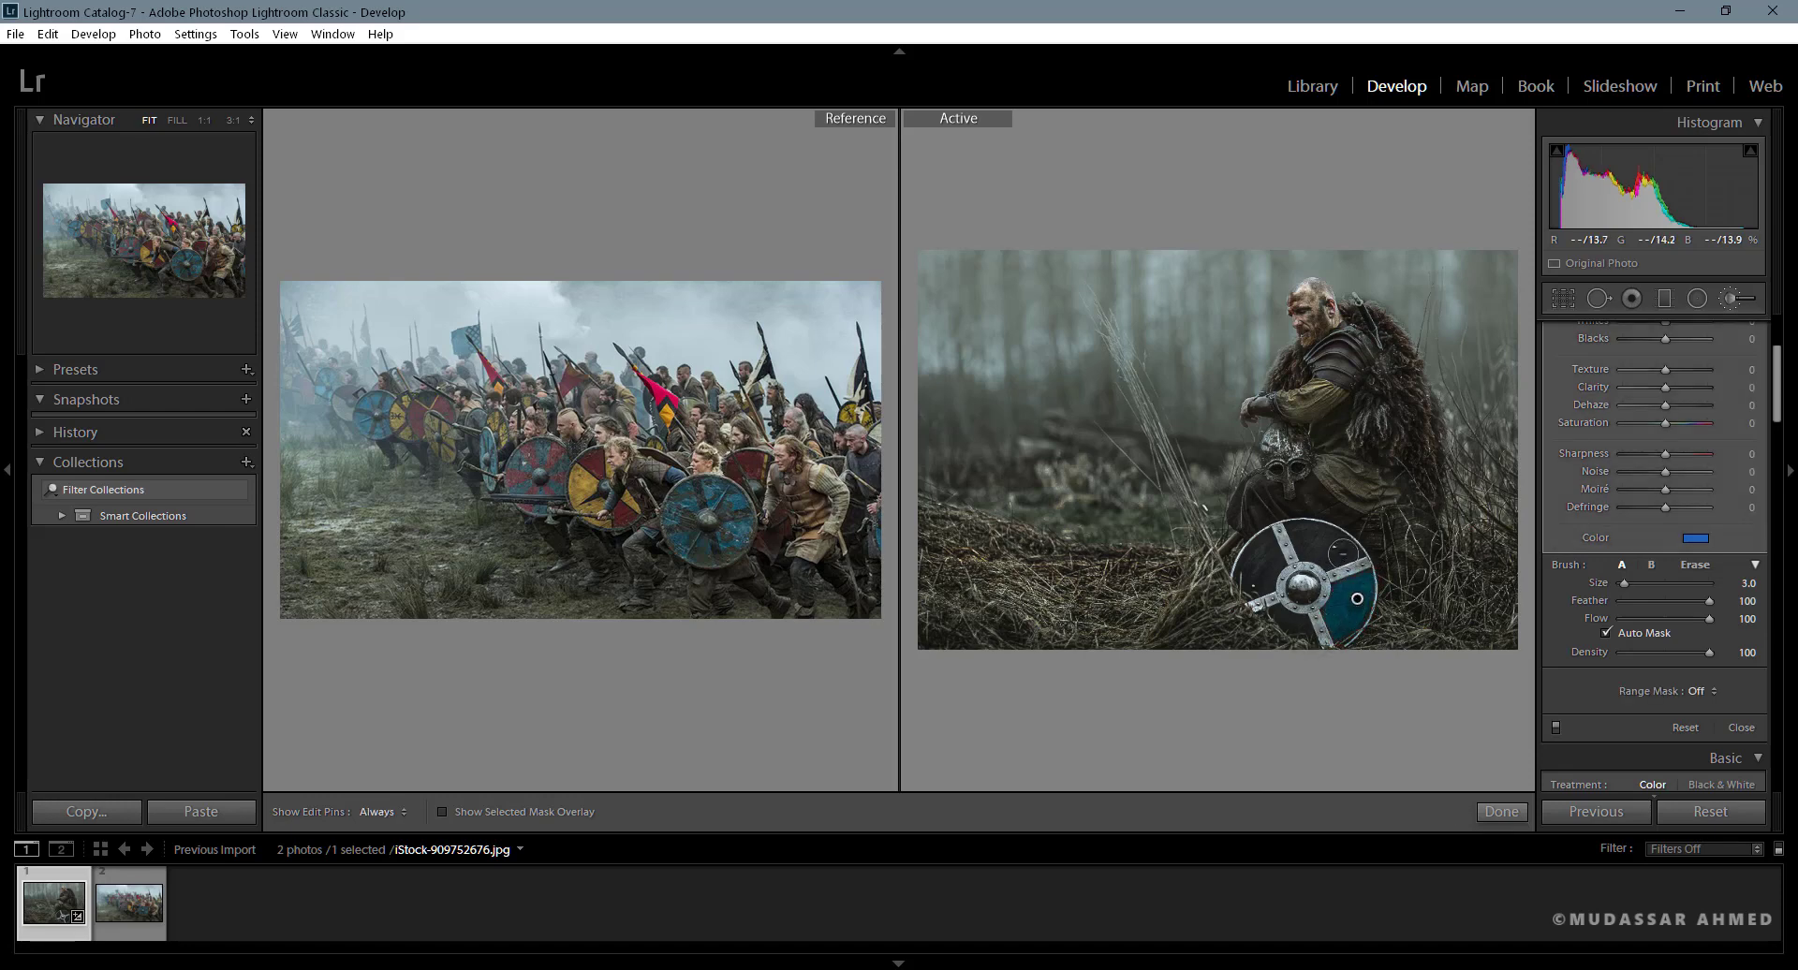
pyautogui.moveTo(1344, 552)
pyautogui.mouseDown()
pyautogui.moveTo(1298, 531)
pyautogui.moveTo(1308, 547)
pyautogui.mouseUp()
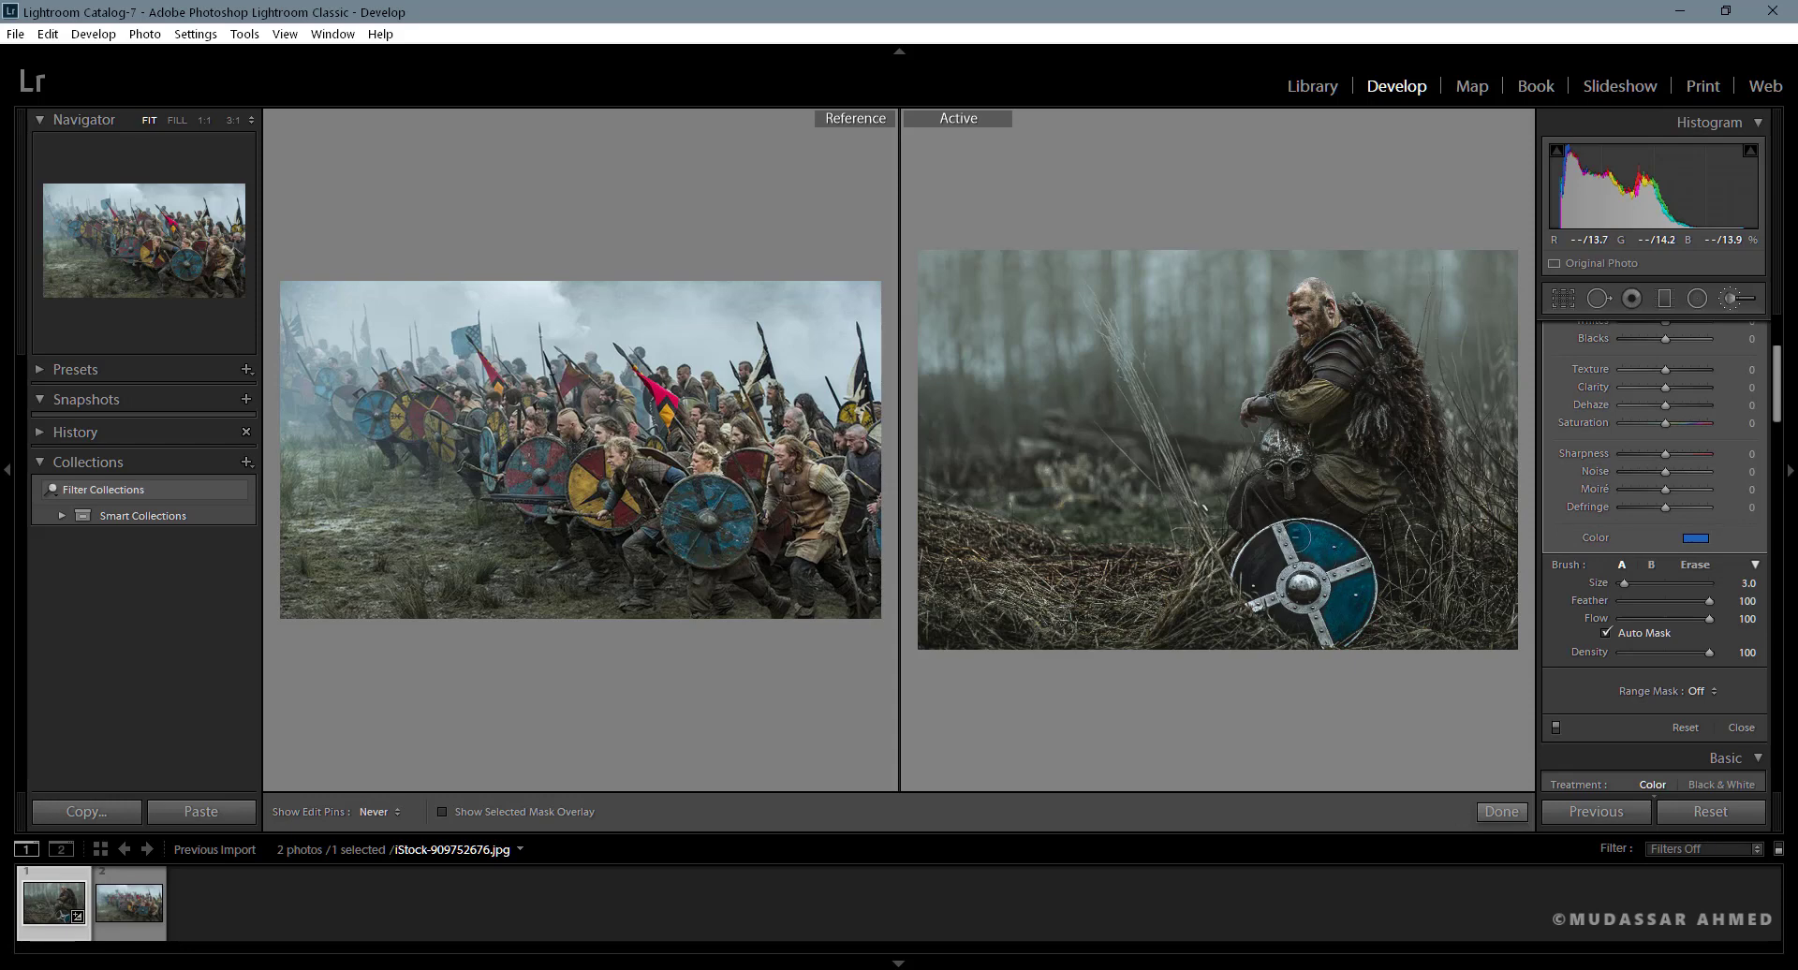
pyautogui.moveTo(1335, 538)
pyautogui.mouseDown()
pyautogui.moveTo(1303, 529)
pyautogui.moveTo(1335, 543)
pyautogui.mouseUp()
pyautogui.moveTo(1301, 530)
pyautogui.mouseDown()
pyautogui.moveTo(1348, 558)
pyautogui.moveTo(1273, 565)
pyautogui.moveTo(1260, 539)
pyautogui.moveTo(1243, 572)
pyautogui.moveTo(1268, 578)
pyautogui.moveTo(1266, 539)
pyautogui.moveTo(1247, 575)
pyautogui.moveTo(1269, 537)
pyautogui.moveTo(1263, 584)
pyautogui.mouseUp()
pyautogui.press('h')
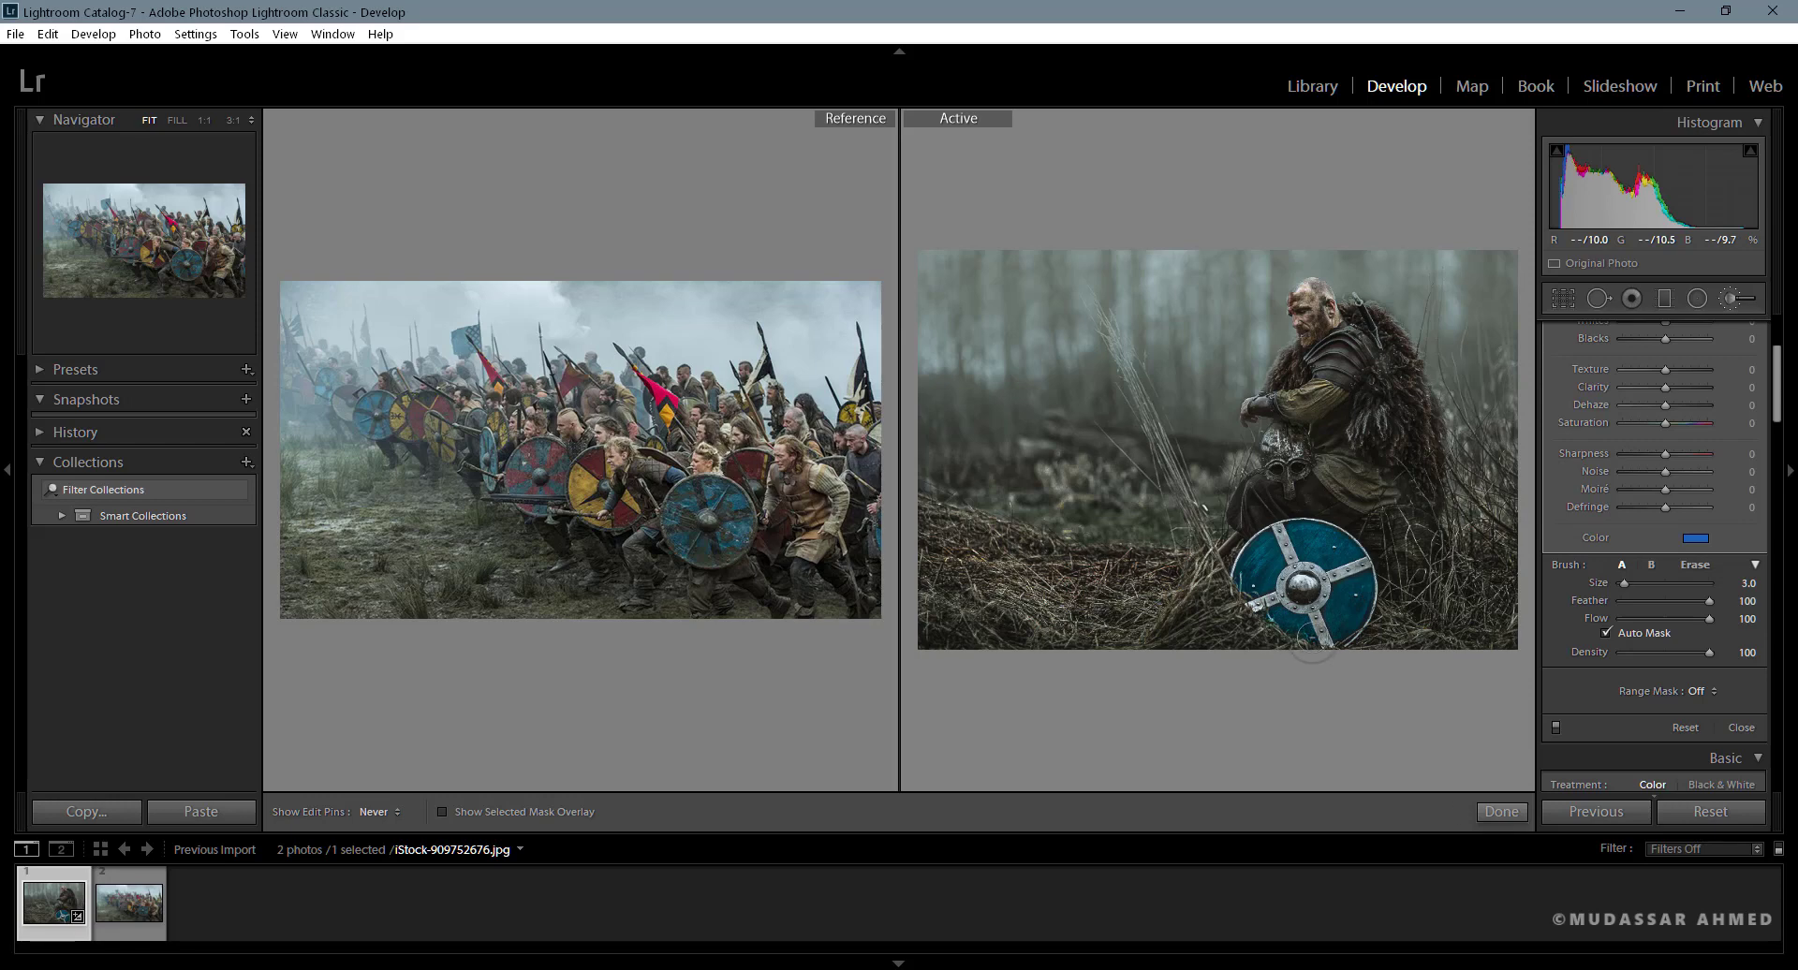
pyautogui.press('h')
pyautogui.press('h')
pyautogui.press('h')
# - Adjust the shield tint to a slightly softer blue and set the brush adjustment's Saturation to −100
pyautogui.click(1696, 537)
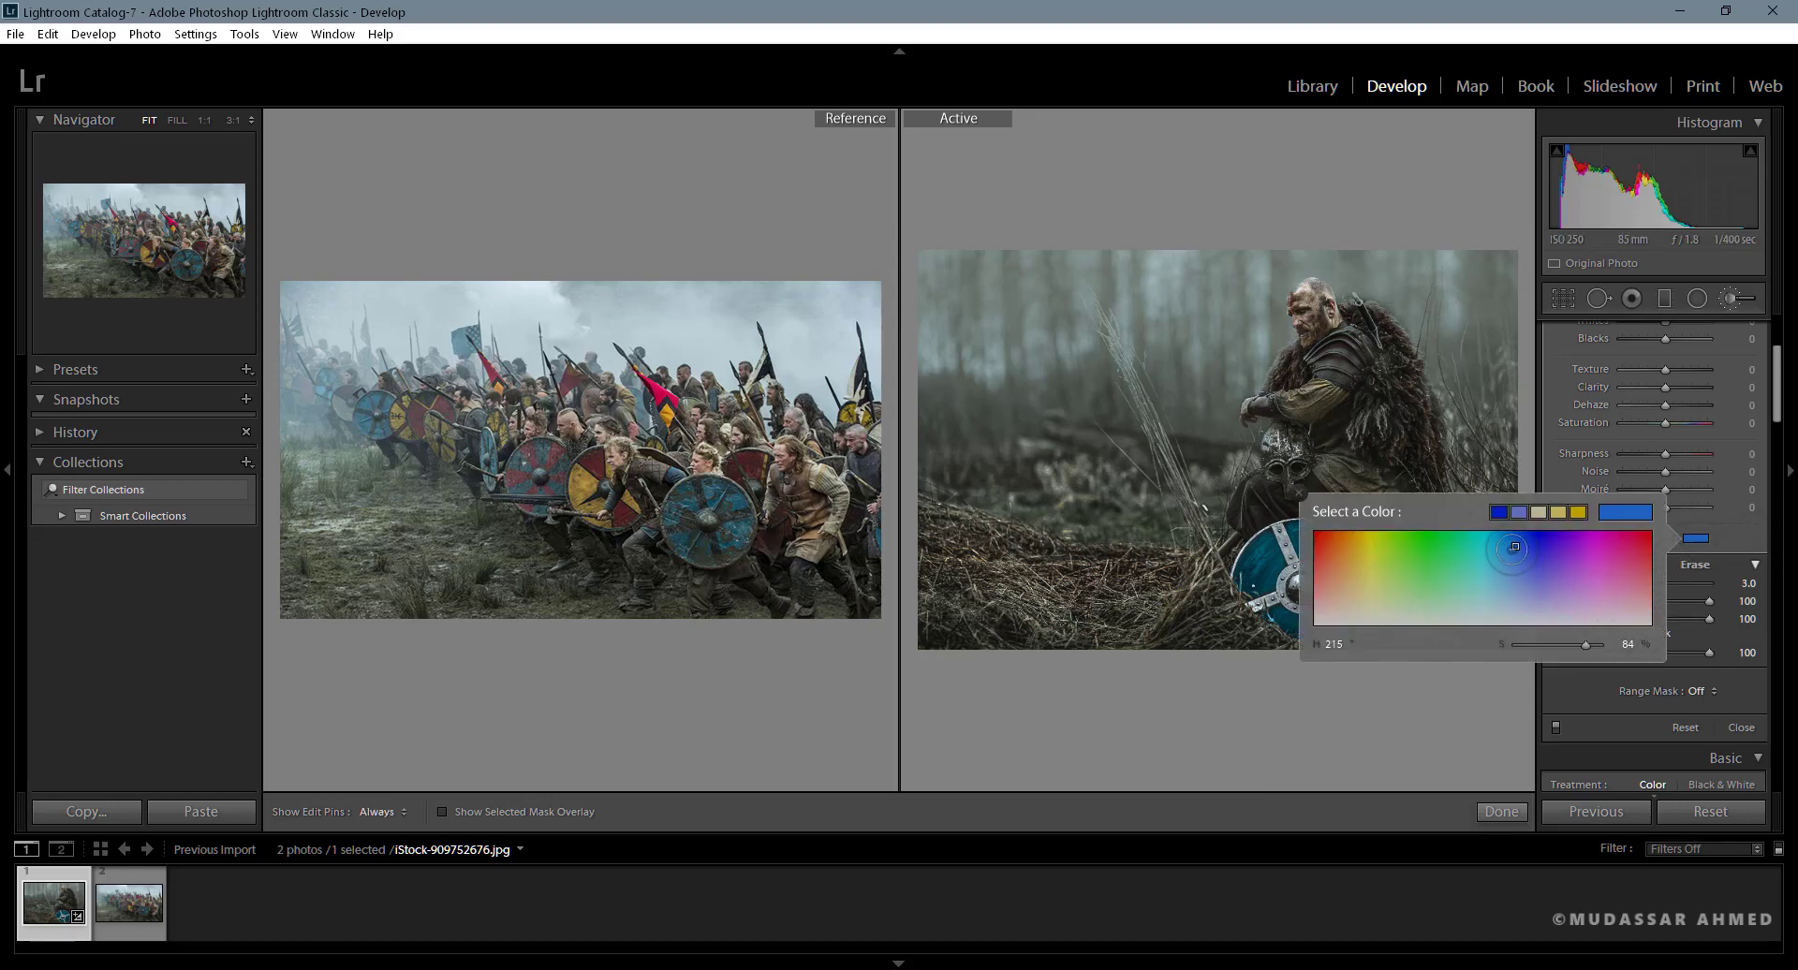
pyautogui.moveTo(1515, 547)
pyautogui.mouseDown()
pyautogui.moveTo(1516, 585)
pyautogui.moveTo(1535, 565)
pyautogui.moveTo(1511, 570)
pyautogui.mouseUp()
pyautogui.click(1696, 538)
pyautogui.moveTo(1512, 571)
pyautogui.mouseDown()
pyautogui.moveTo(1529, 563)
pyautogui.moveTo(1511, 550)
pyautogui.mouseUp()
pyautogui.click(1694, 538)
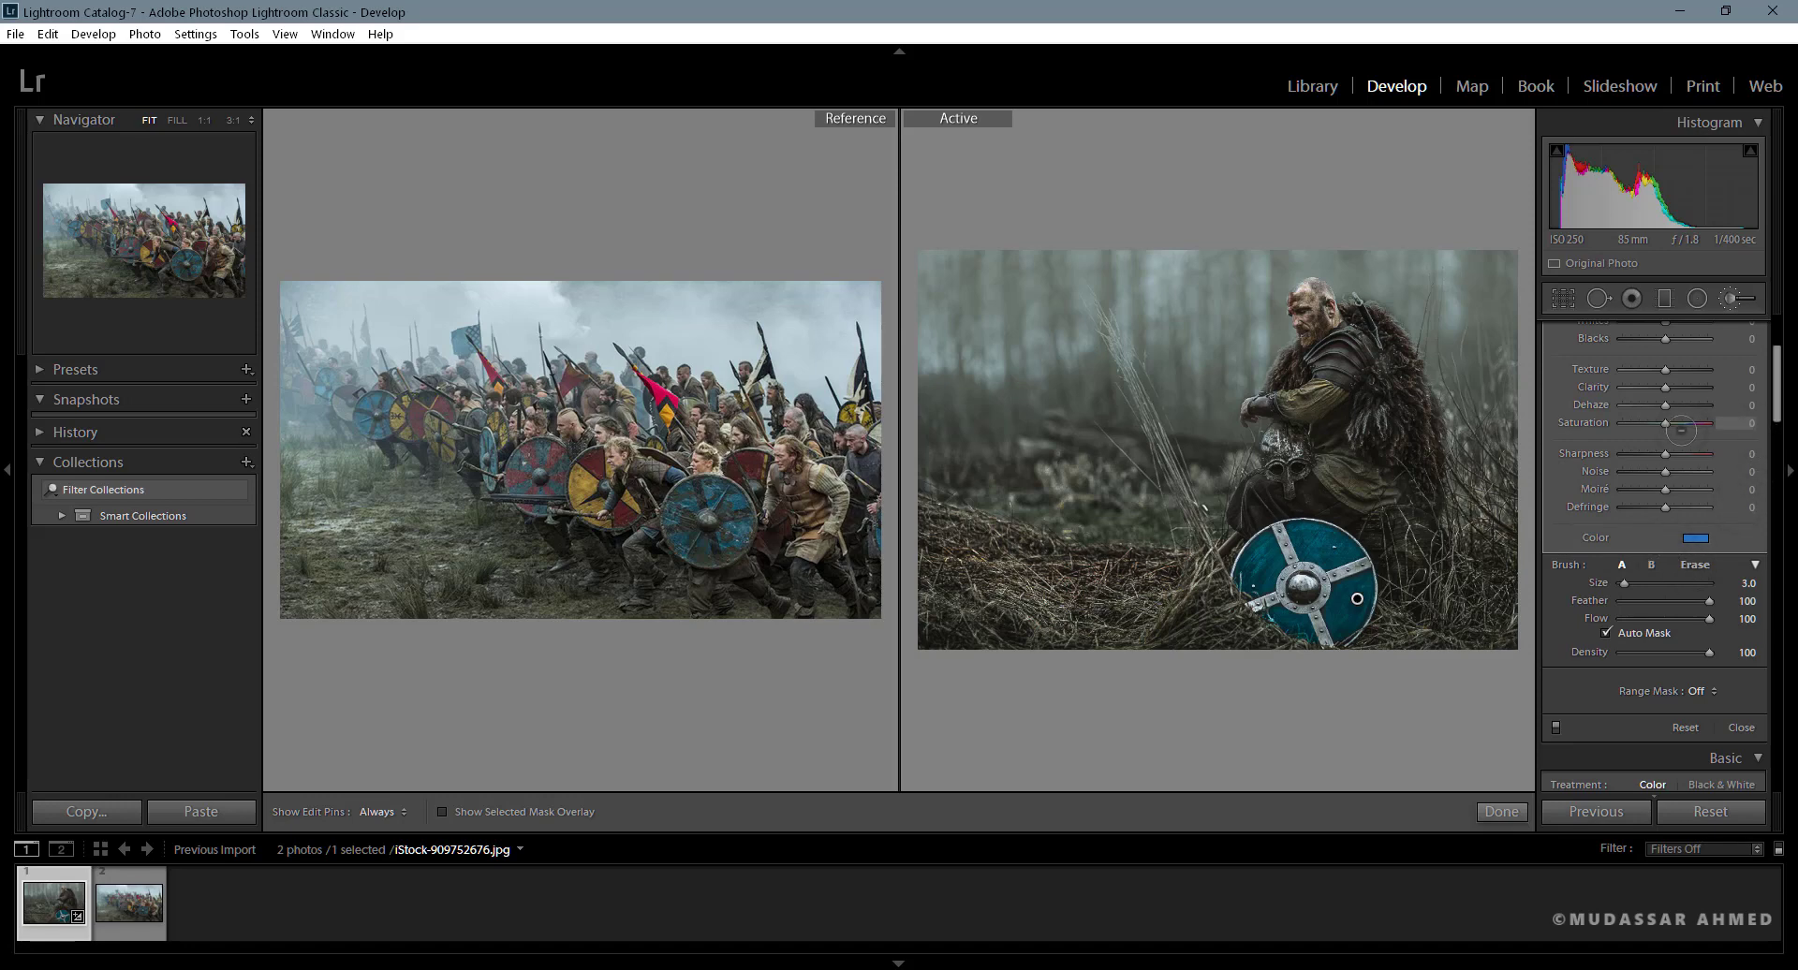
pyautogui.moveTo(1665, 423); pyautogui.dragTo(1610, 431)
pyautogui.moveTo(1616, 429)
pyautogui.mouseDown()
pyautogui.moveTo(1680, 428)
pyautogui.moveTo(1585, 435)
pyautogui.mouseUp()
# - Try shifting the shield adjustment's Tint to 28 and Temp to −22, reset them, and finish the brush
pyautogui.scroll(3, 1773, 393)
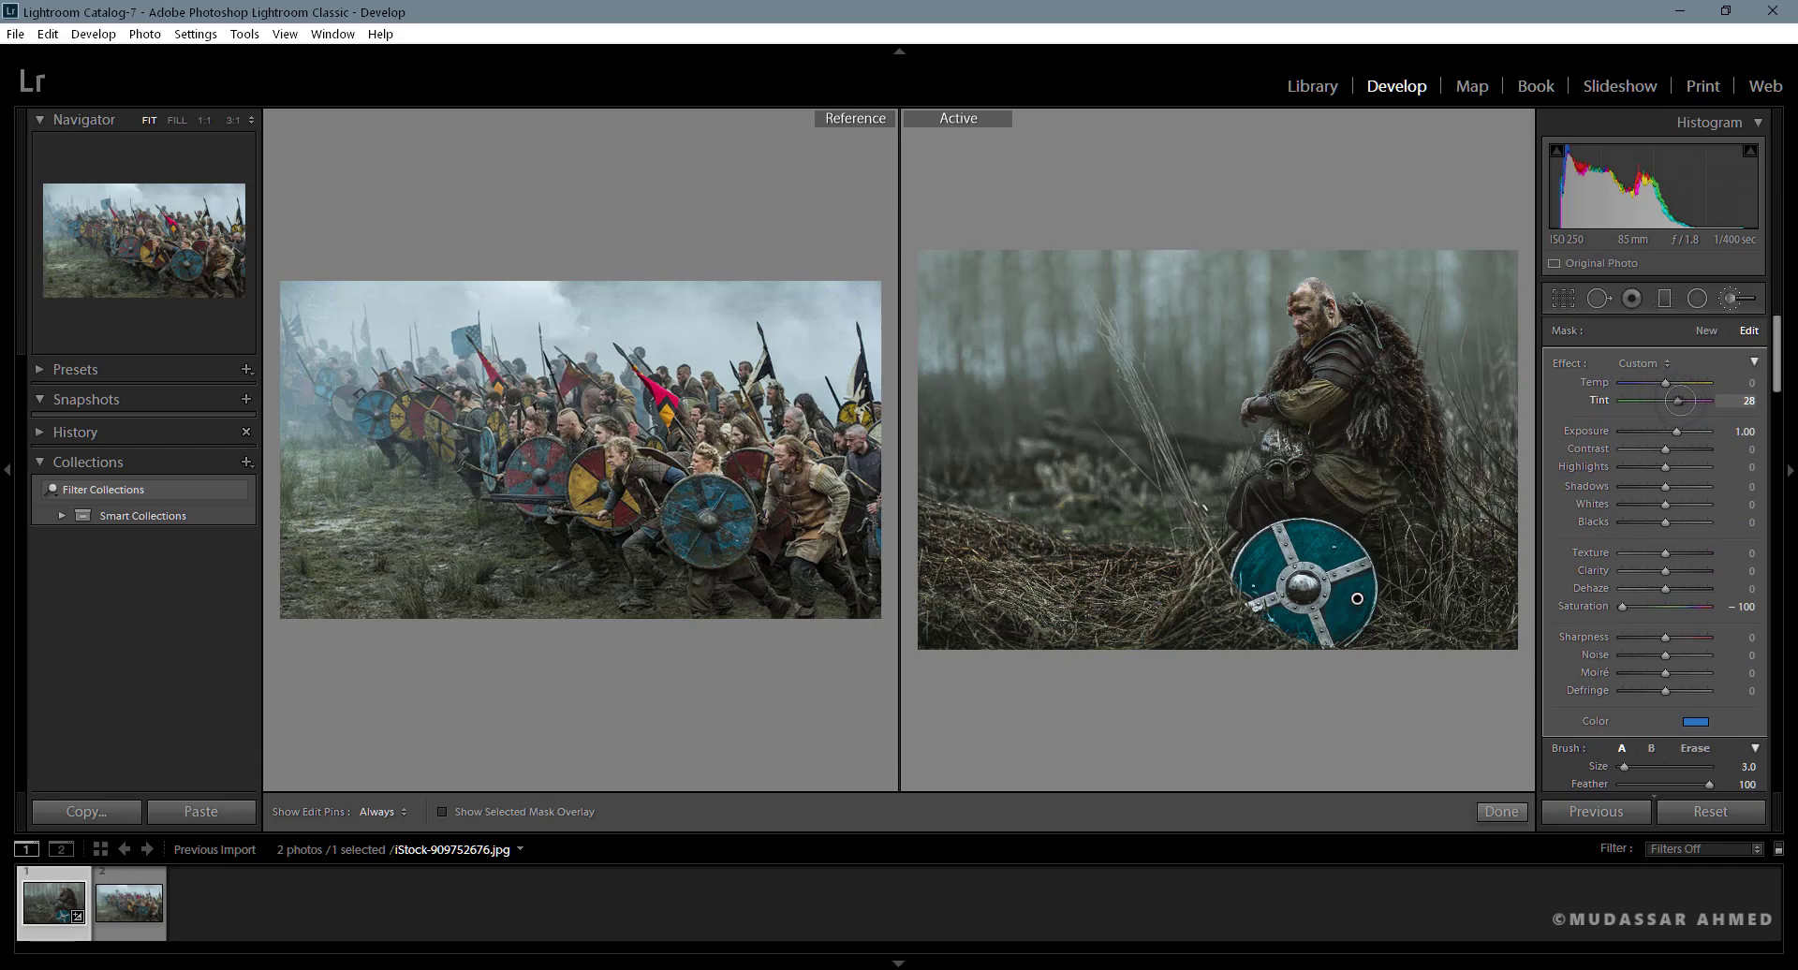
pyautogui.moveTo(1679, 401); pyautogui.dragTo(1655, 382)
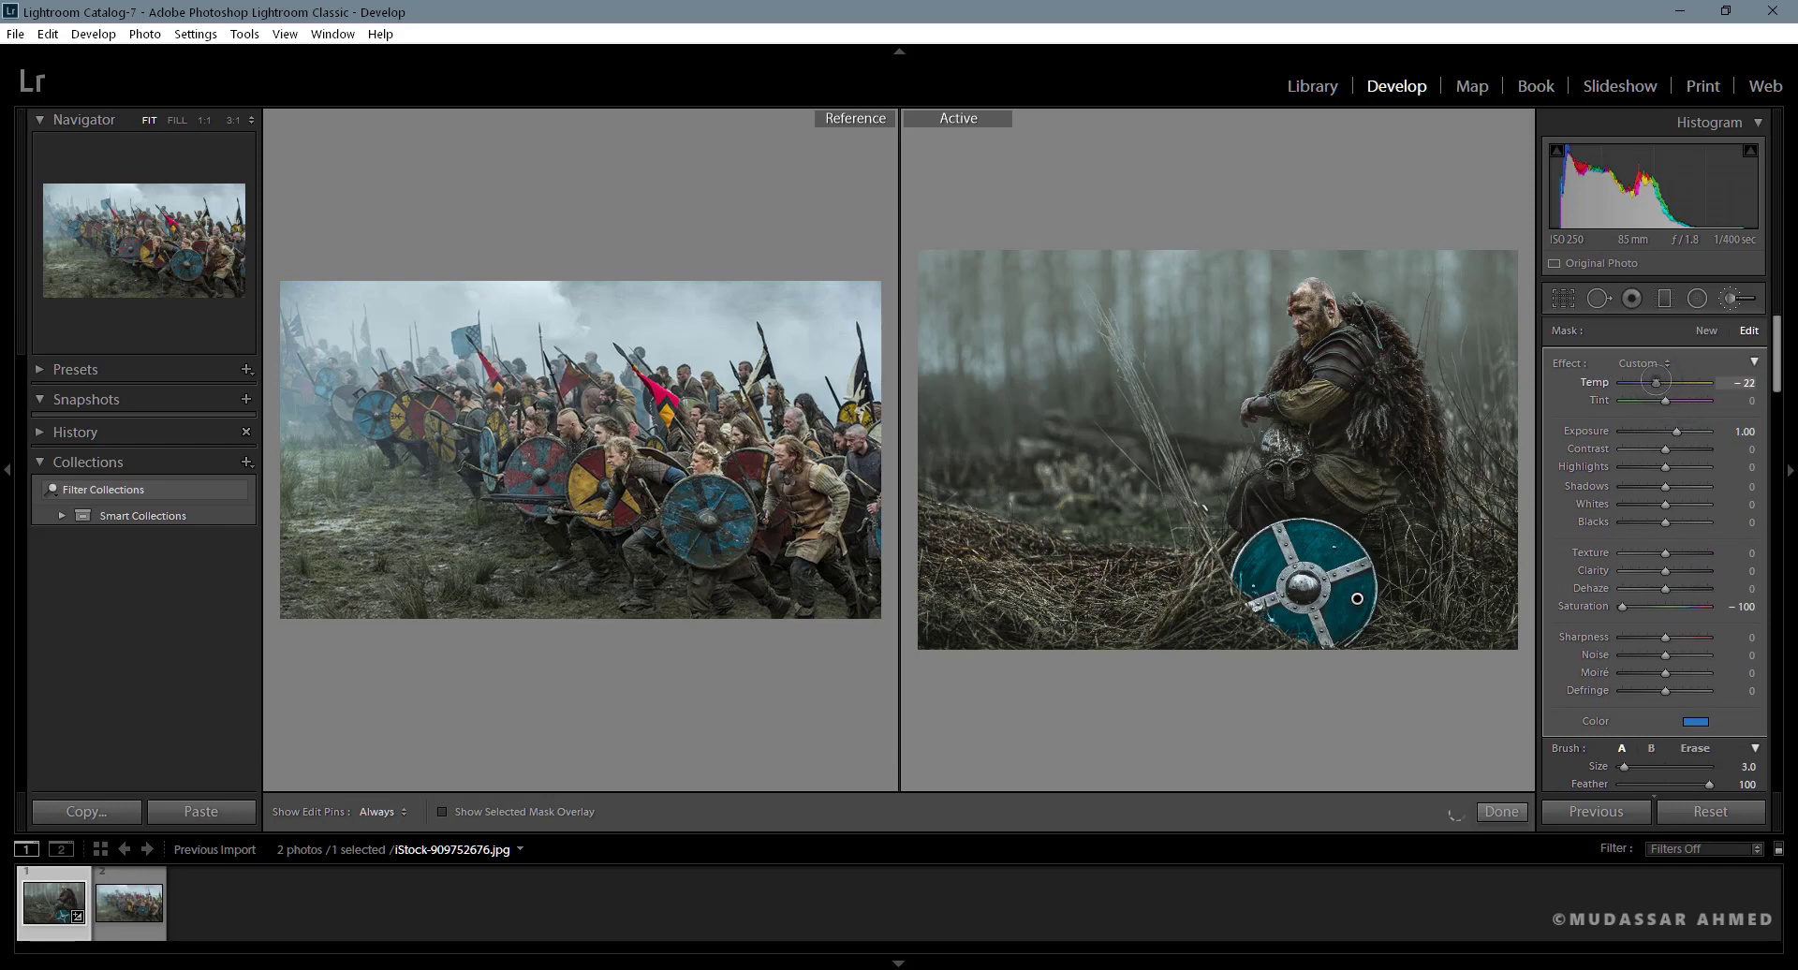
pyautogui.doubleClick(1654, 382)
pyautogui.click(1503, 809)
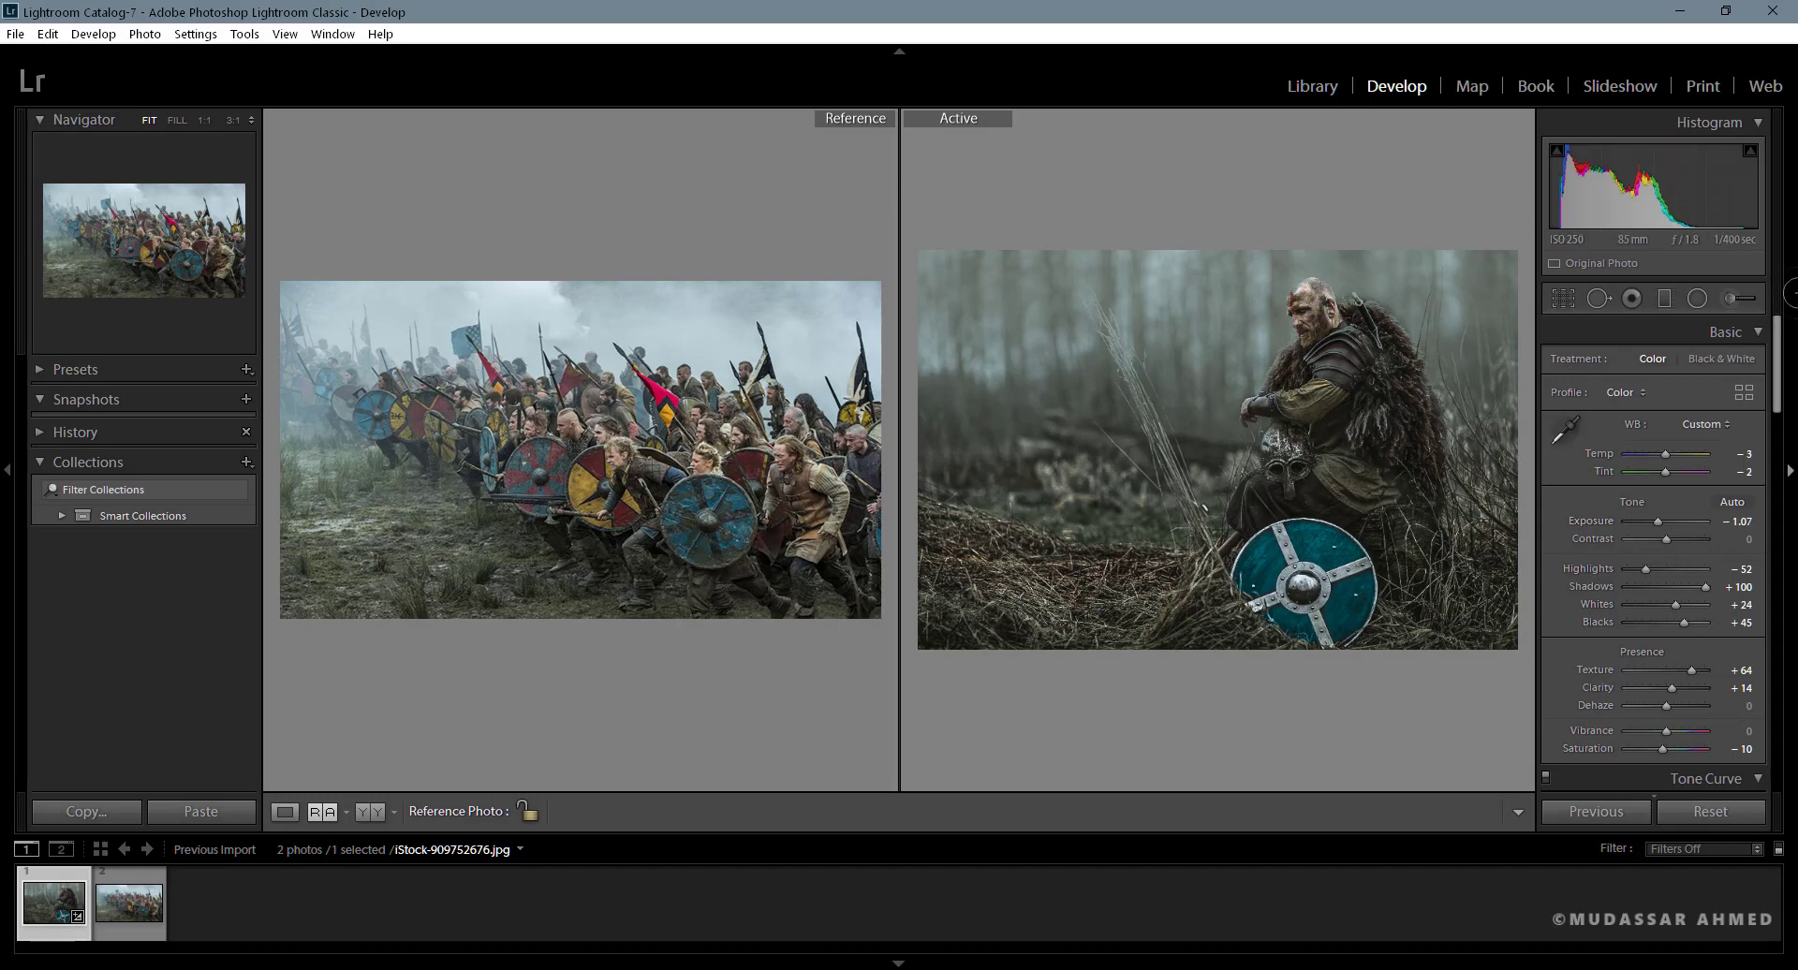
# - Try lowering the HSL saturation of aqua and of blue to −100 each, undoing each change
pyautogui.scroll(-3, 1779, 417)
pyautogui.scroll(-4, 1779, 417)
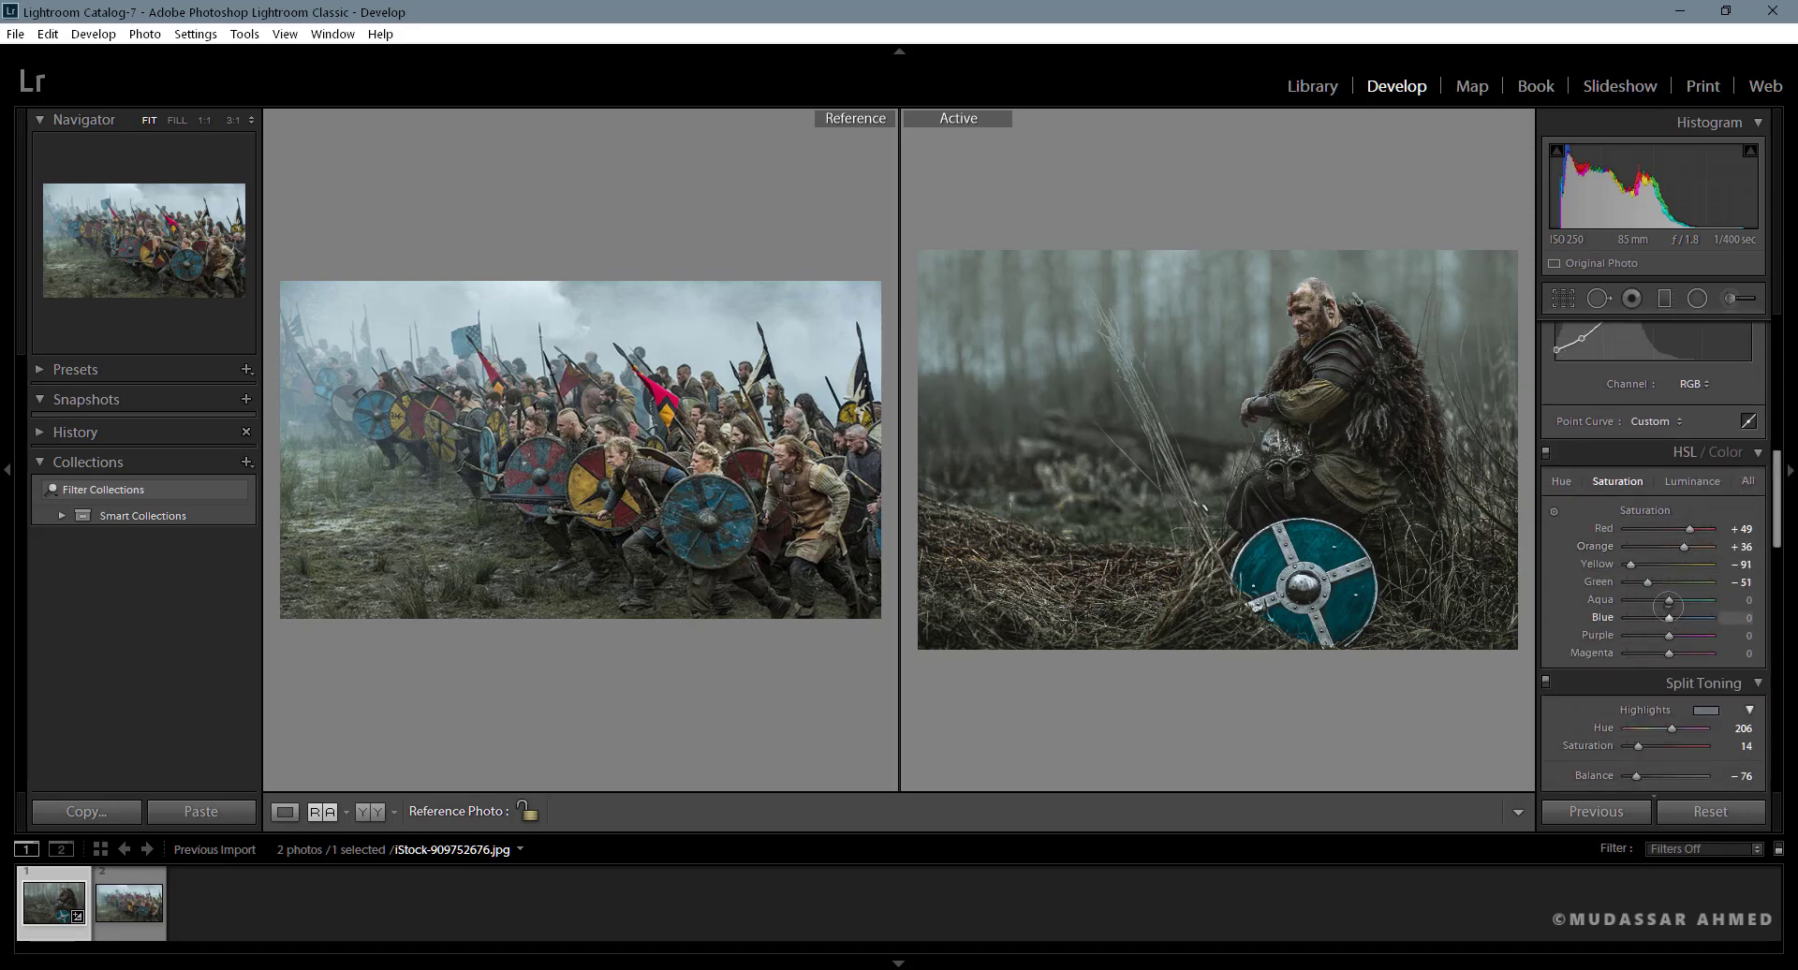
pyautogui.moveTo(1669, 600); pyautogui.dragTo(1627, 601)
pyautogui.hotkey('ctrl', 'z')
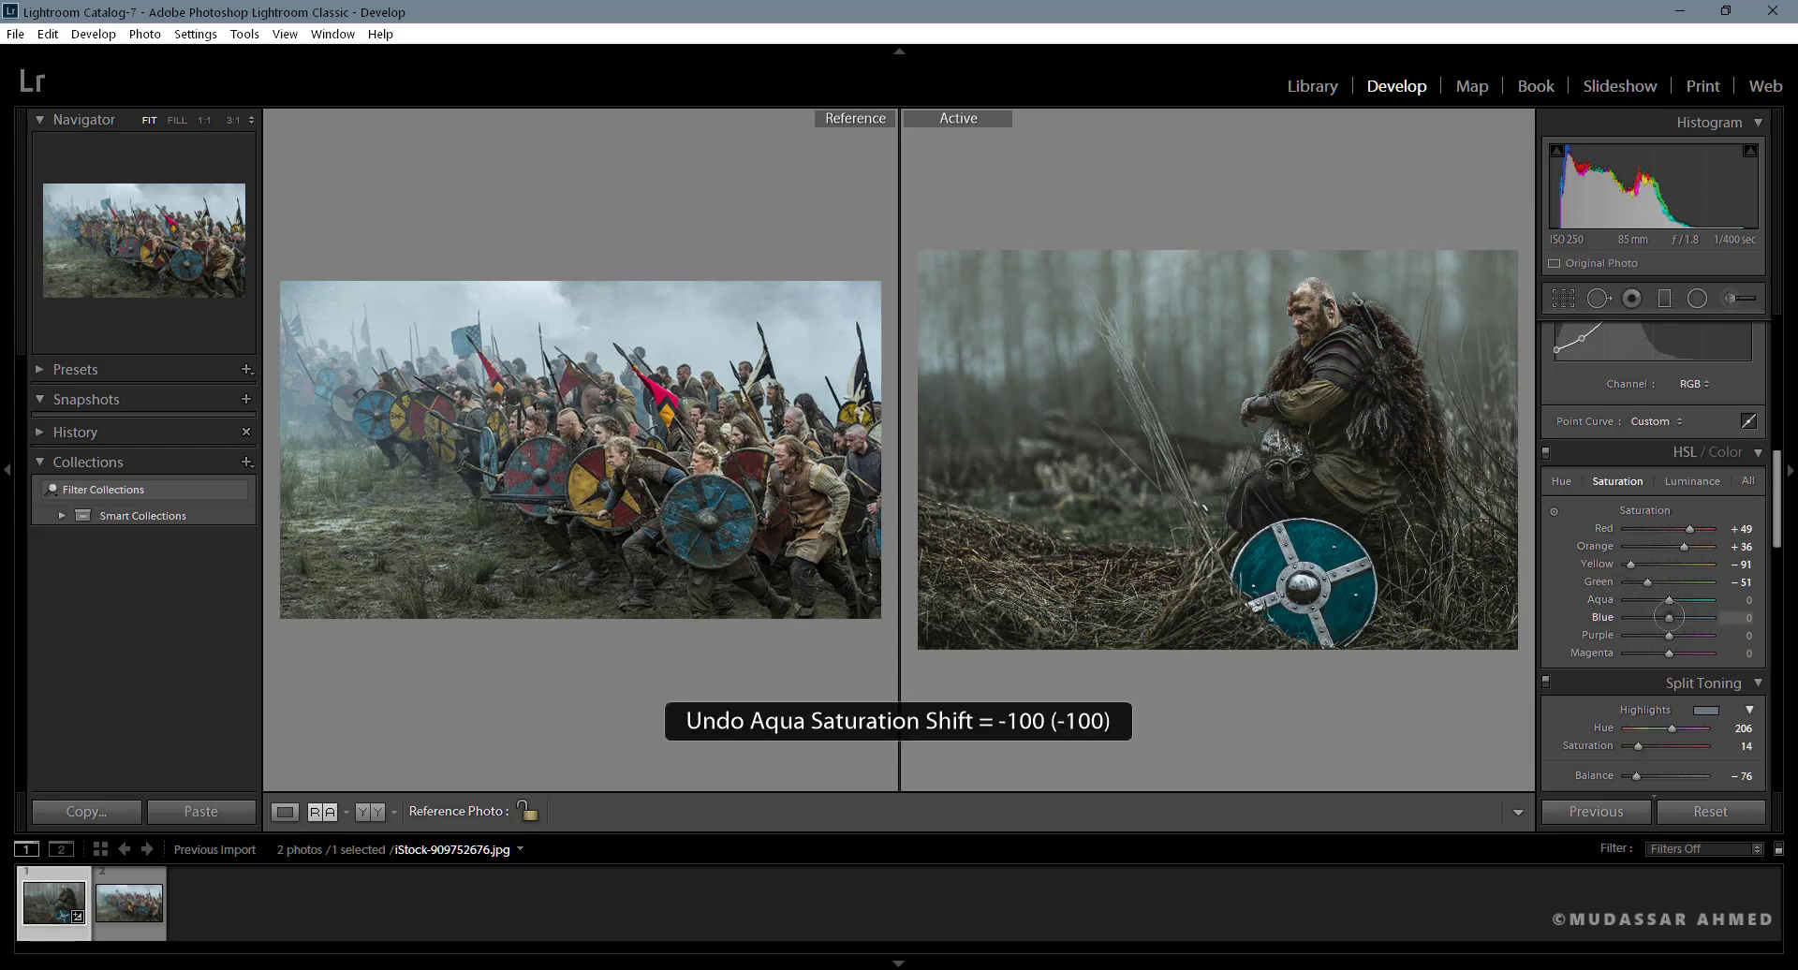
pyautogui.moveTo(1669, 617); pyautogui.dragTo(1626, 618)
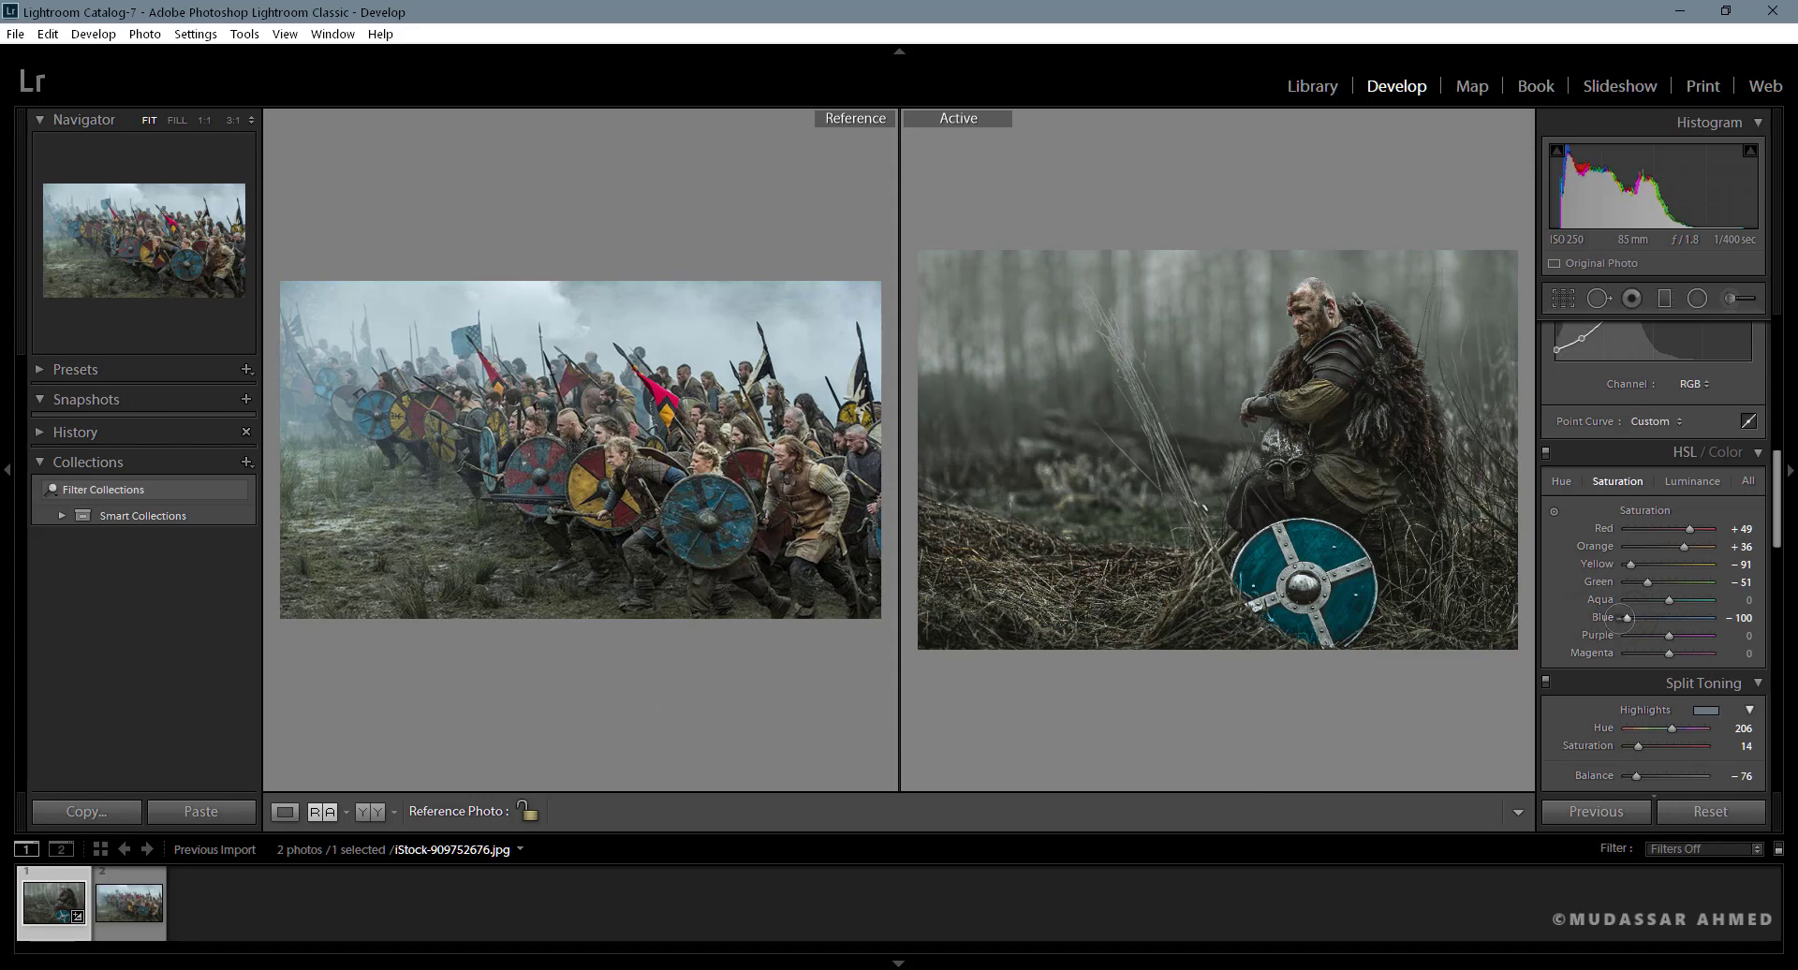
pyautogui.hotkey('ctrl', 'z')
# - Compare the graded warrior photo with its original before version
pyautogui.moveTo(1775, 522); pyautogui.dragTo(1779, 355)
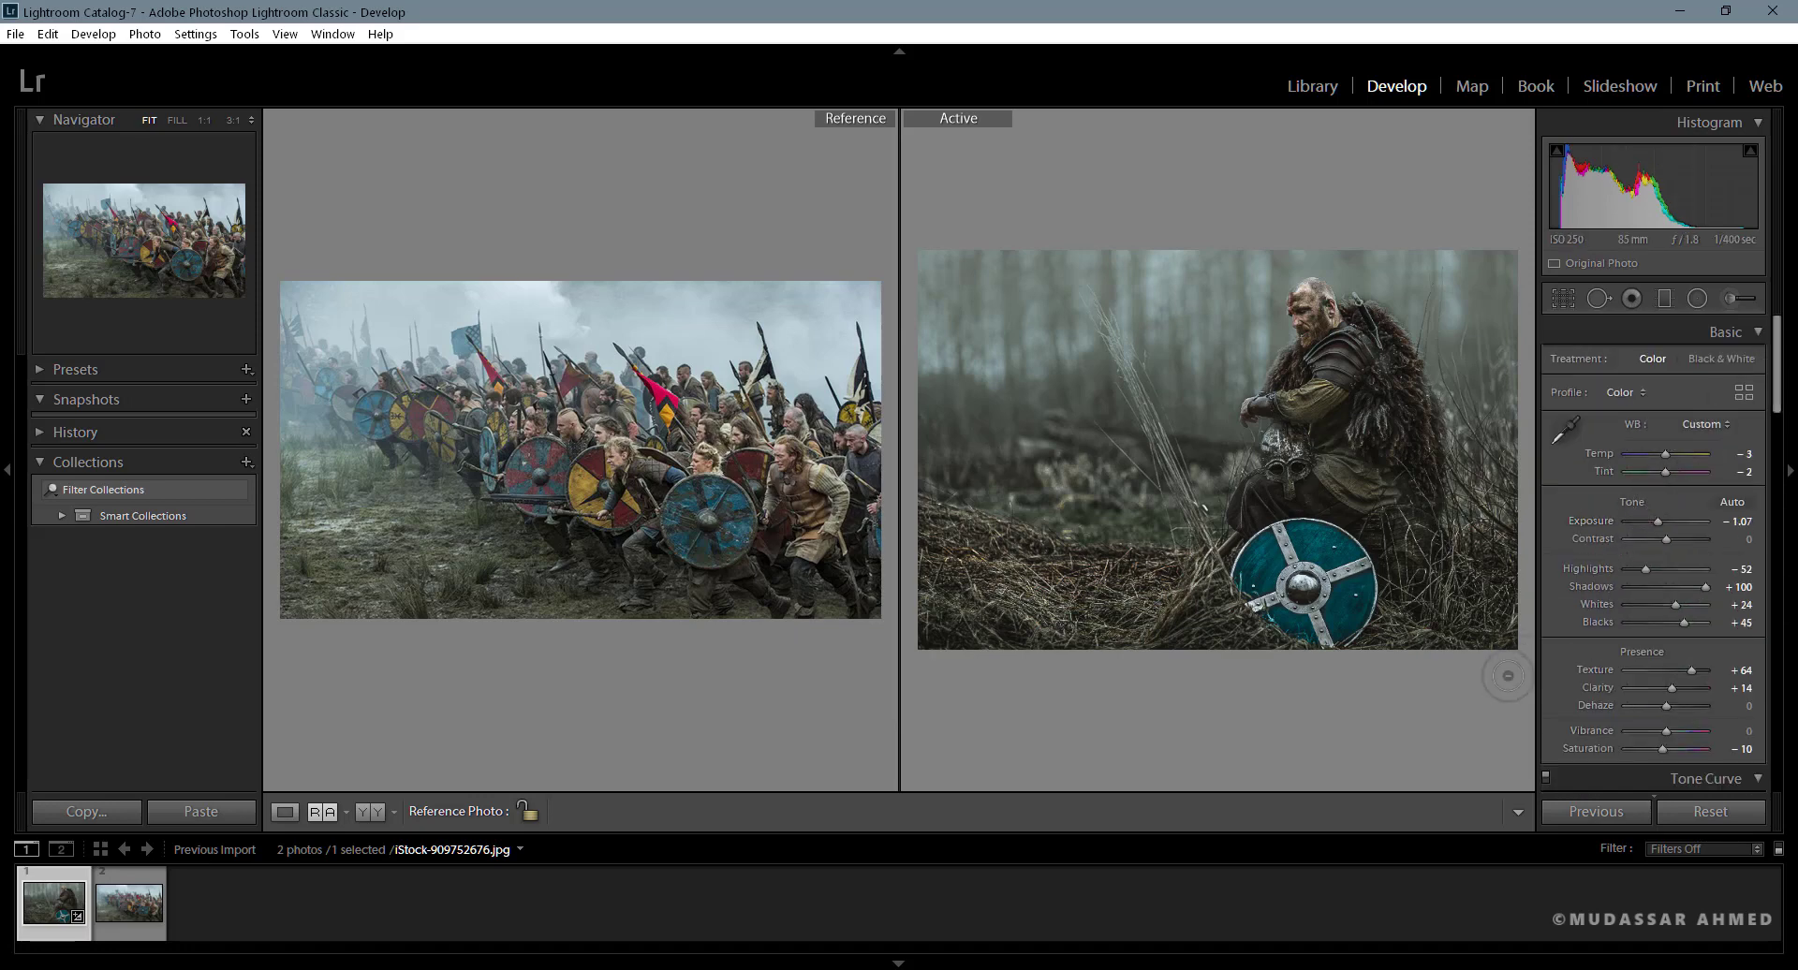
pyautogui.press('\\')
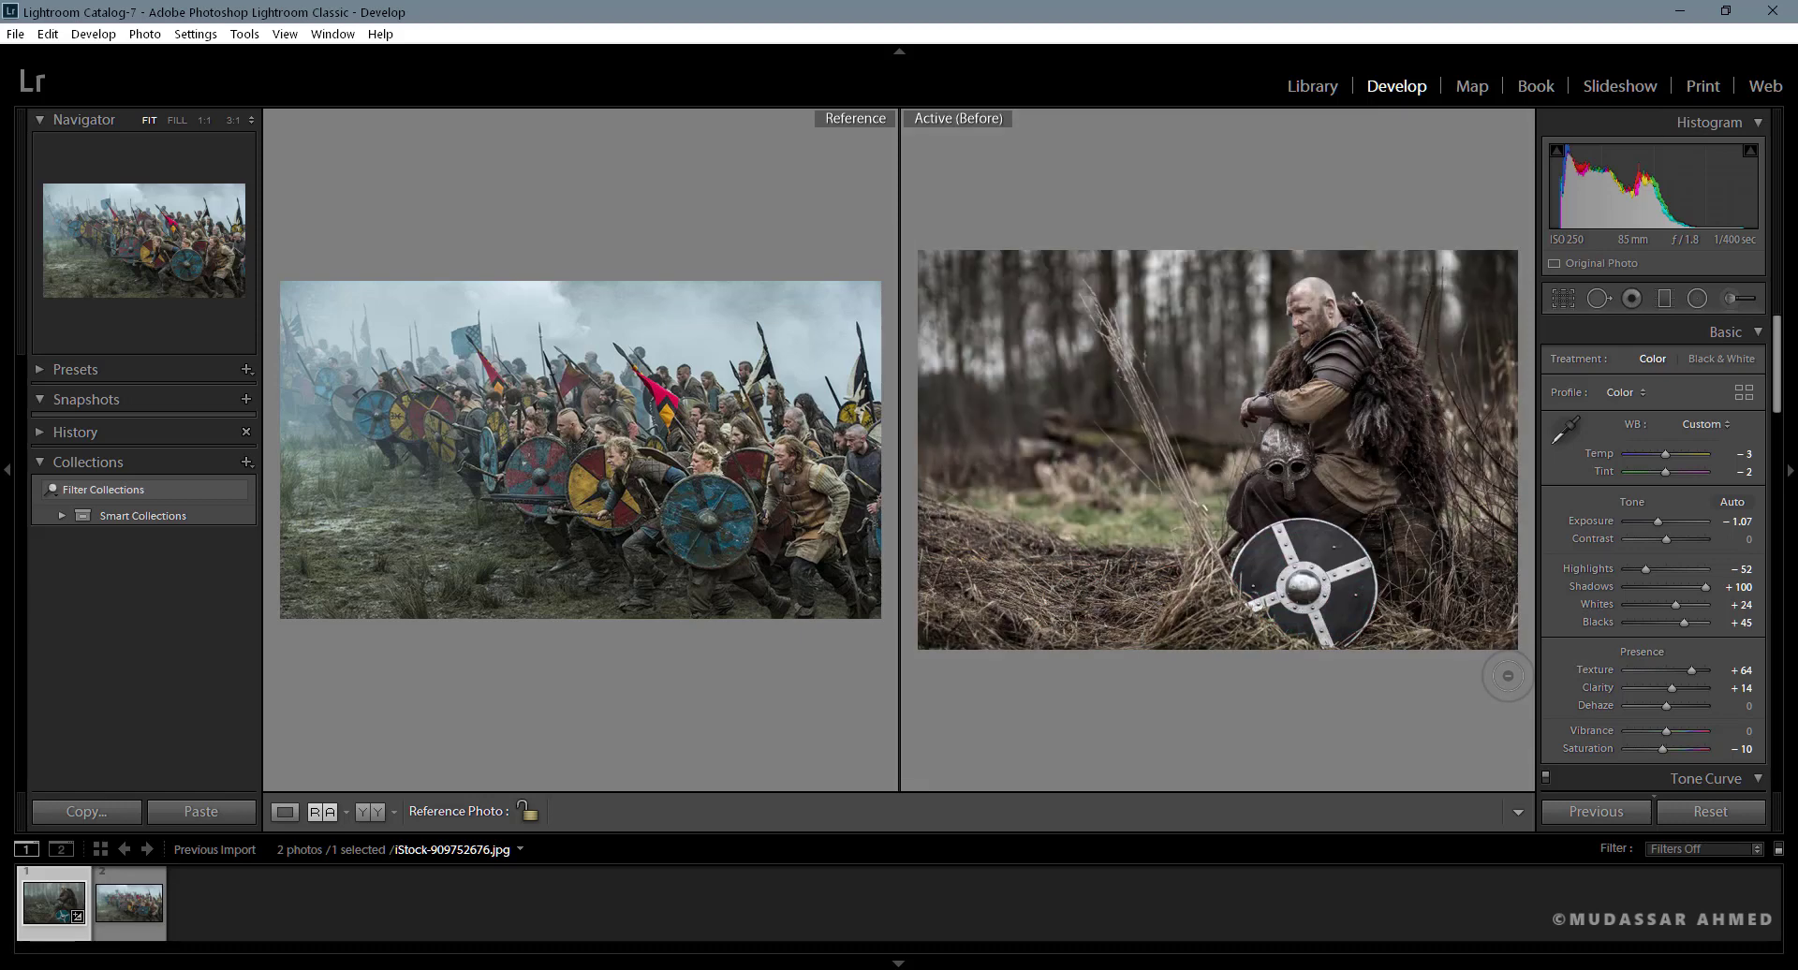
pyautogui.press('\\')
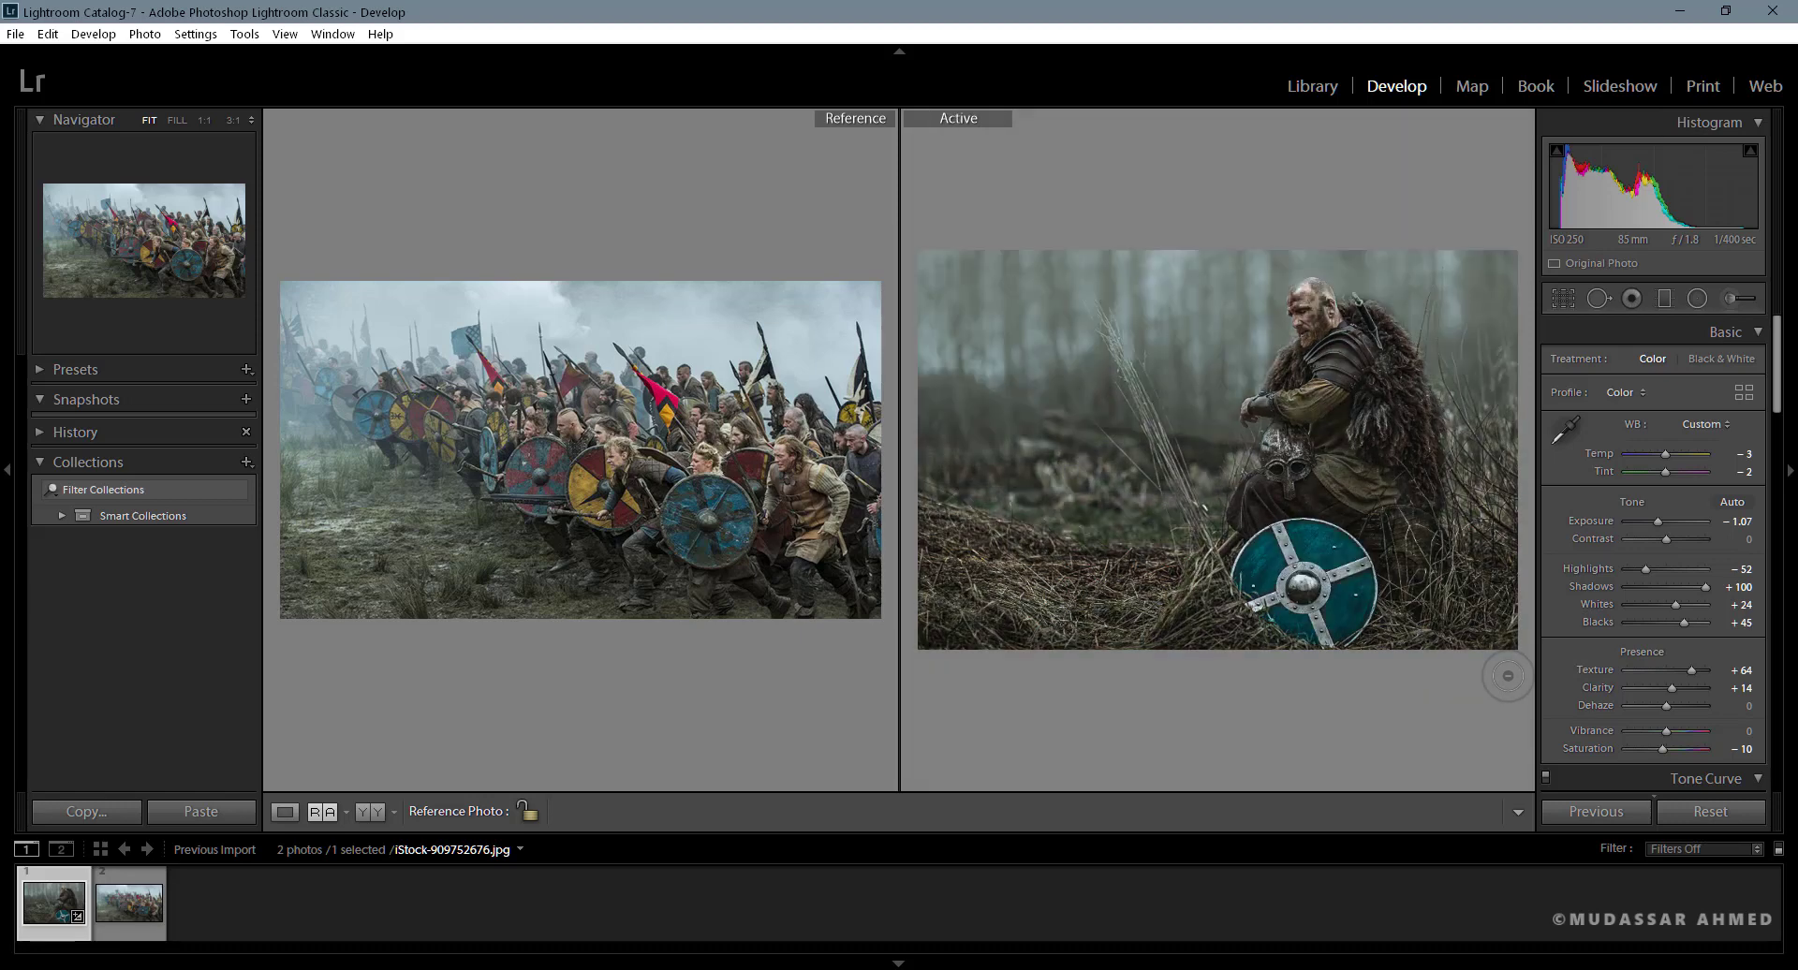
pyautogui.press('\\')
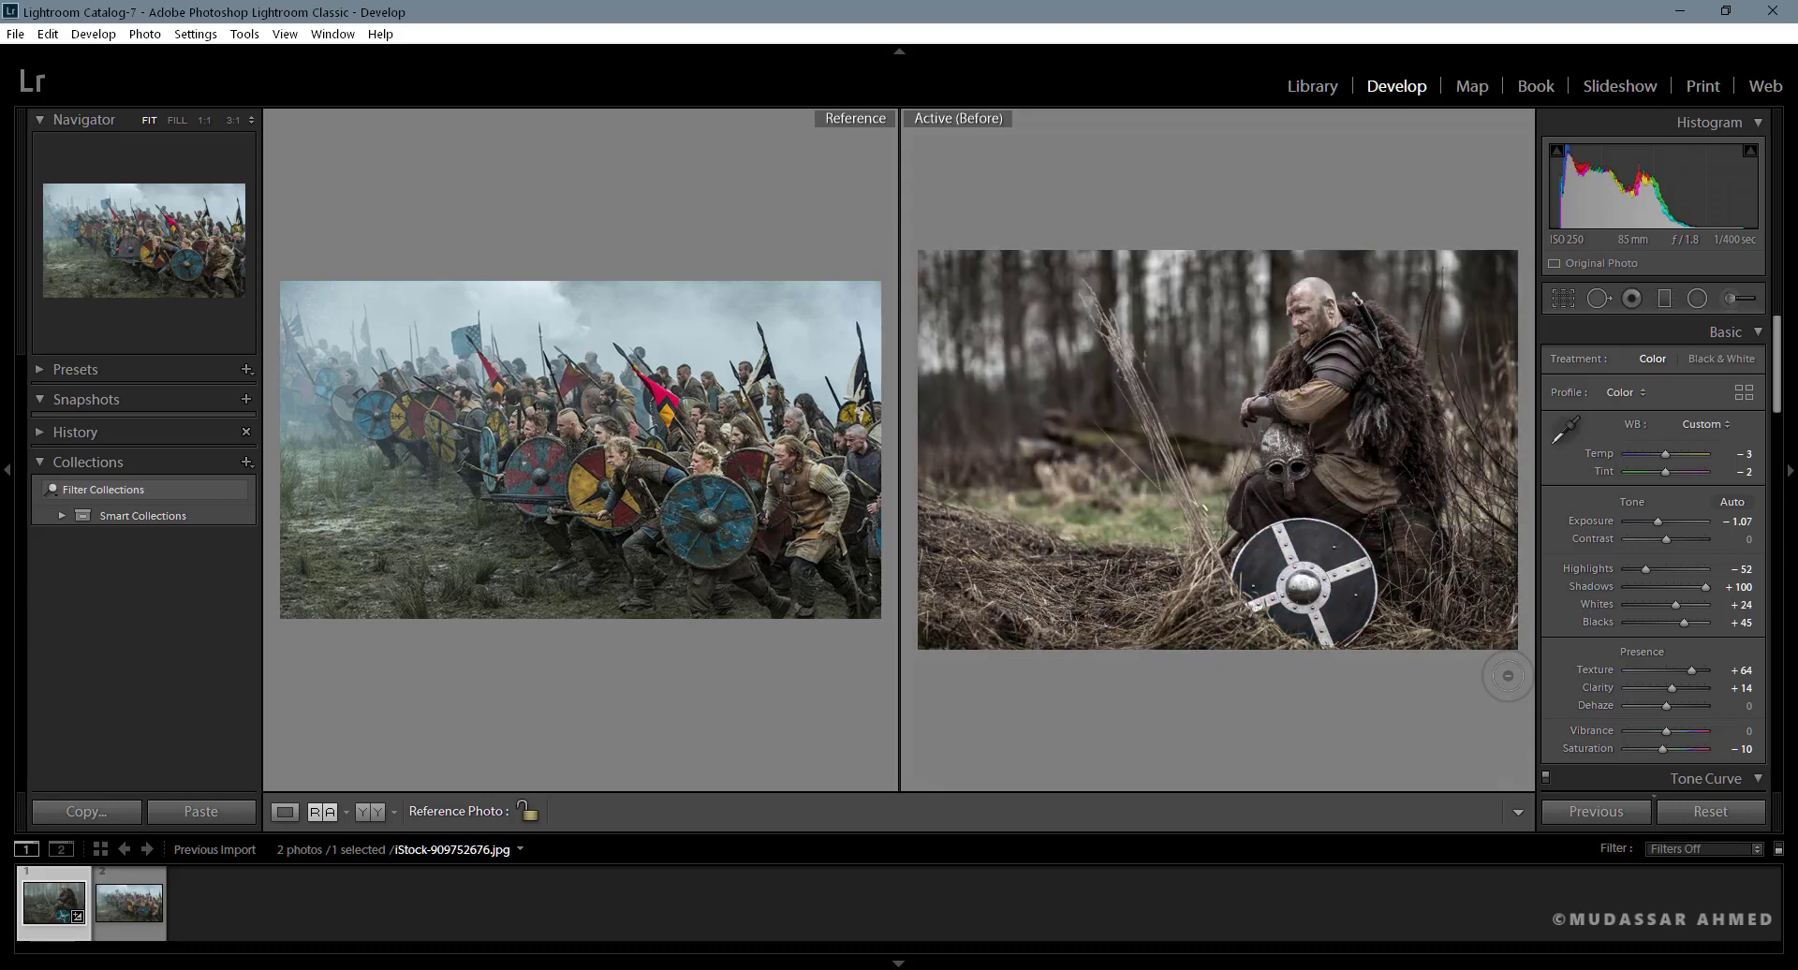
# - Compare the graded warrior photo with its original side by side in Before/After view, and return to the single-photo Loupe view
pyautogui.press('\\')
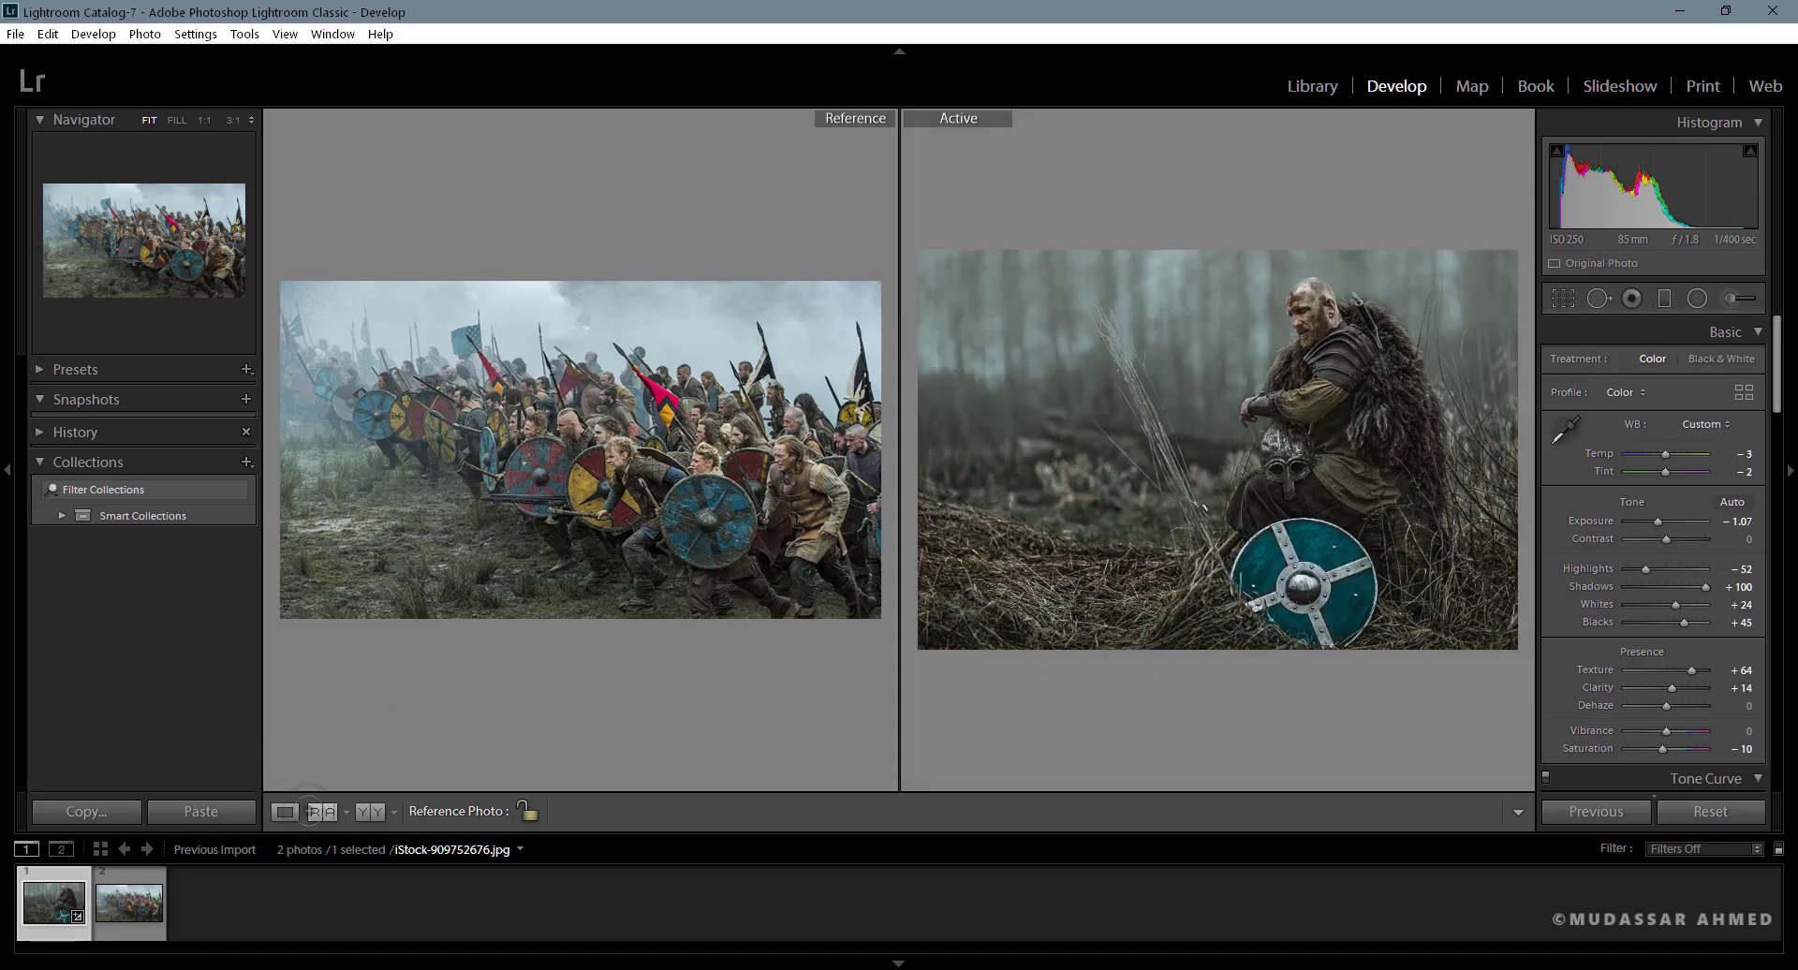
pyautogui.click(322, 811)
pyautogui.click(322, 811)
pyautogui.click(322, 811)
pyautogui.click(322, 811)
pyautogui.click(363, 811)
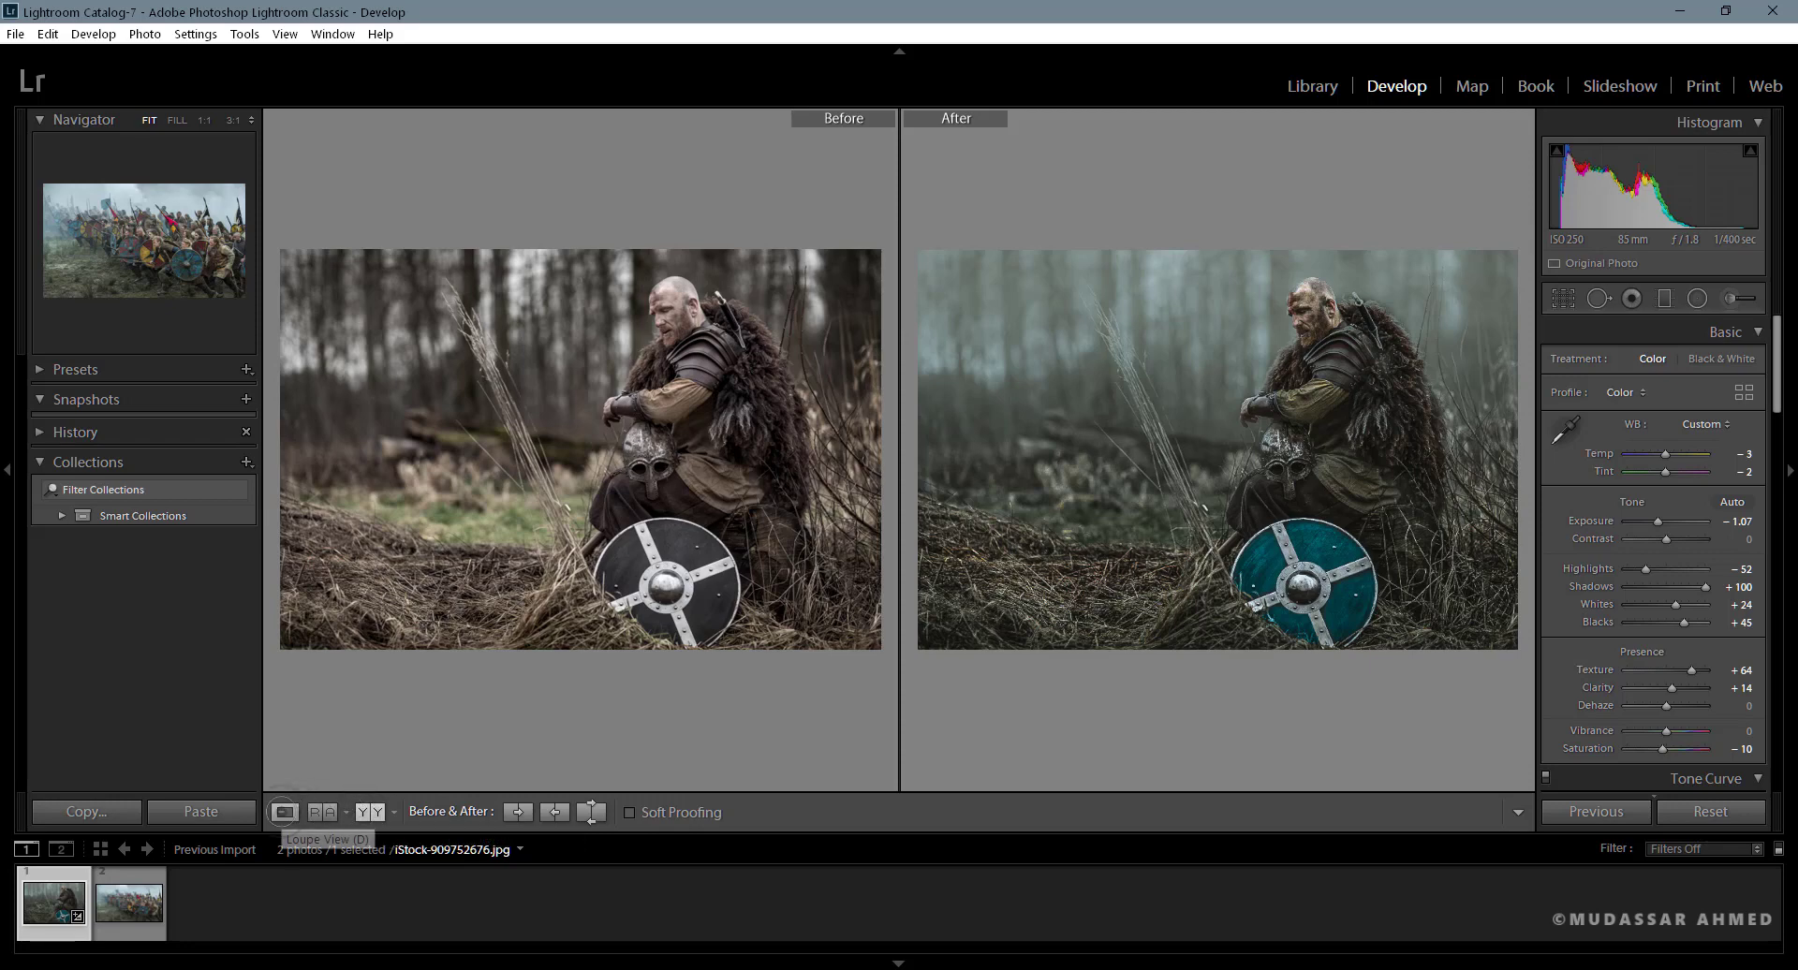
pyautogui.click(285, 812)
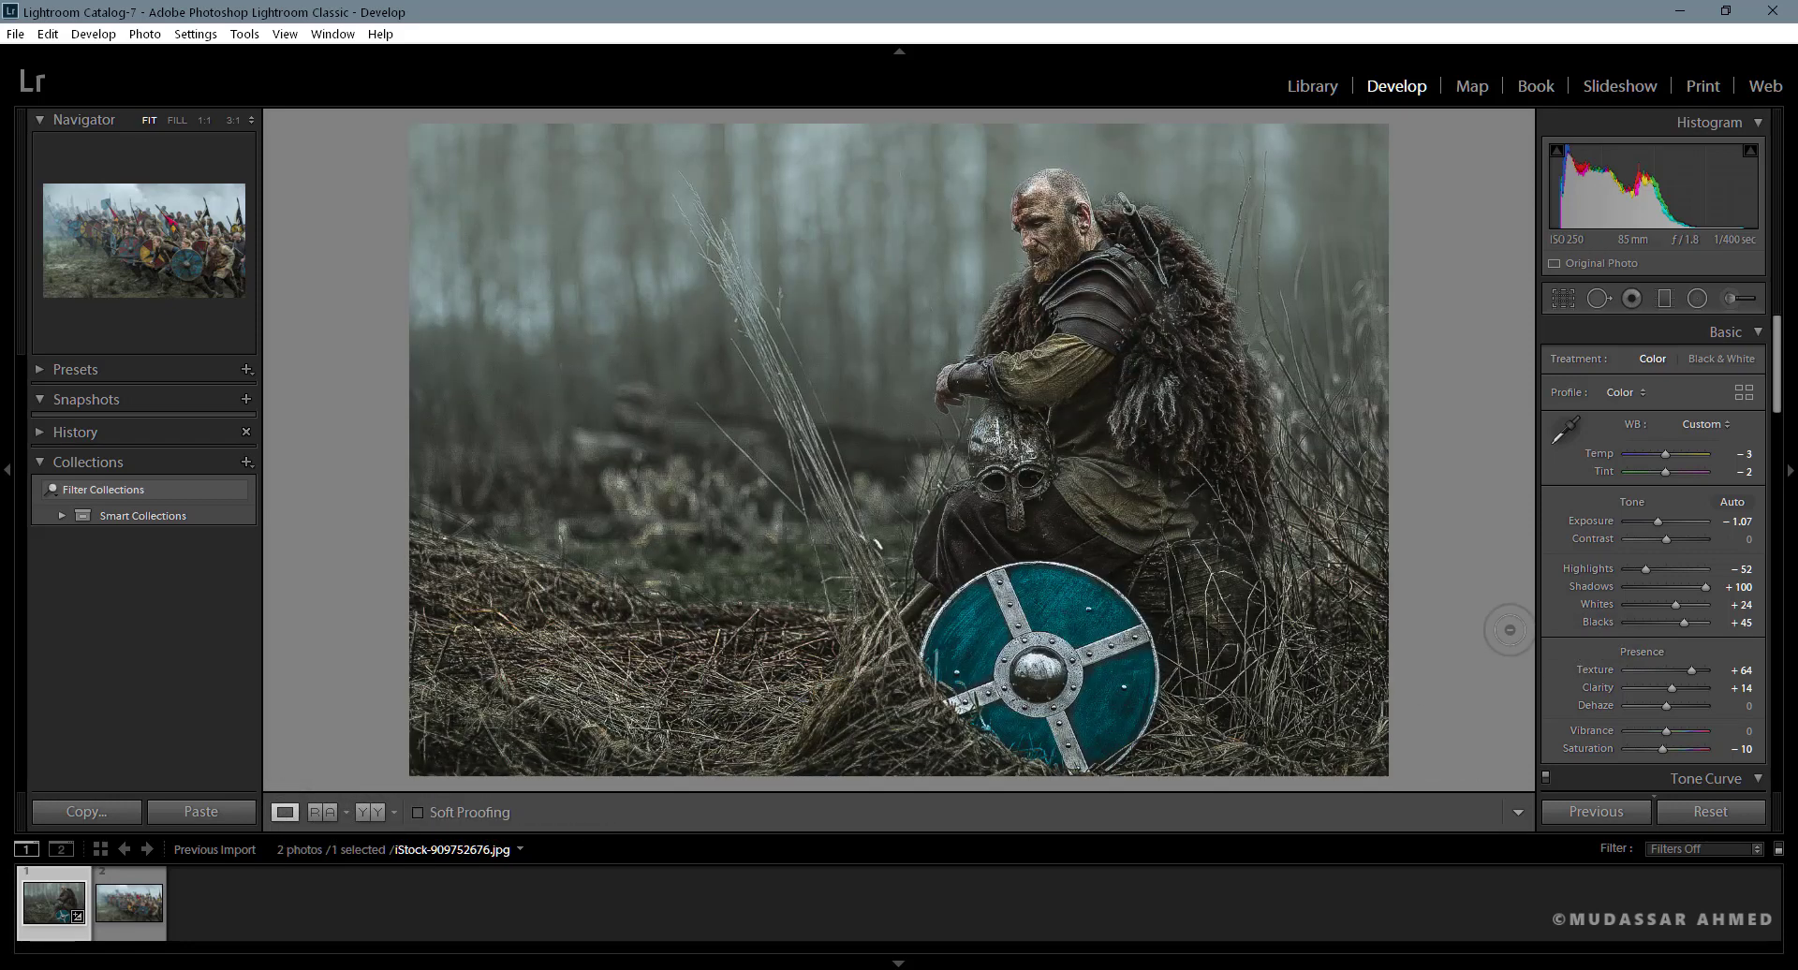
# - Lower the sharpening Amount to 34, checking the photo with the Detail adjustments switched off and on
pyautogui.moveTo(1787, 382); pyautogui.dragTo(1783, 643)
pyautogui.click(1544, 406)
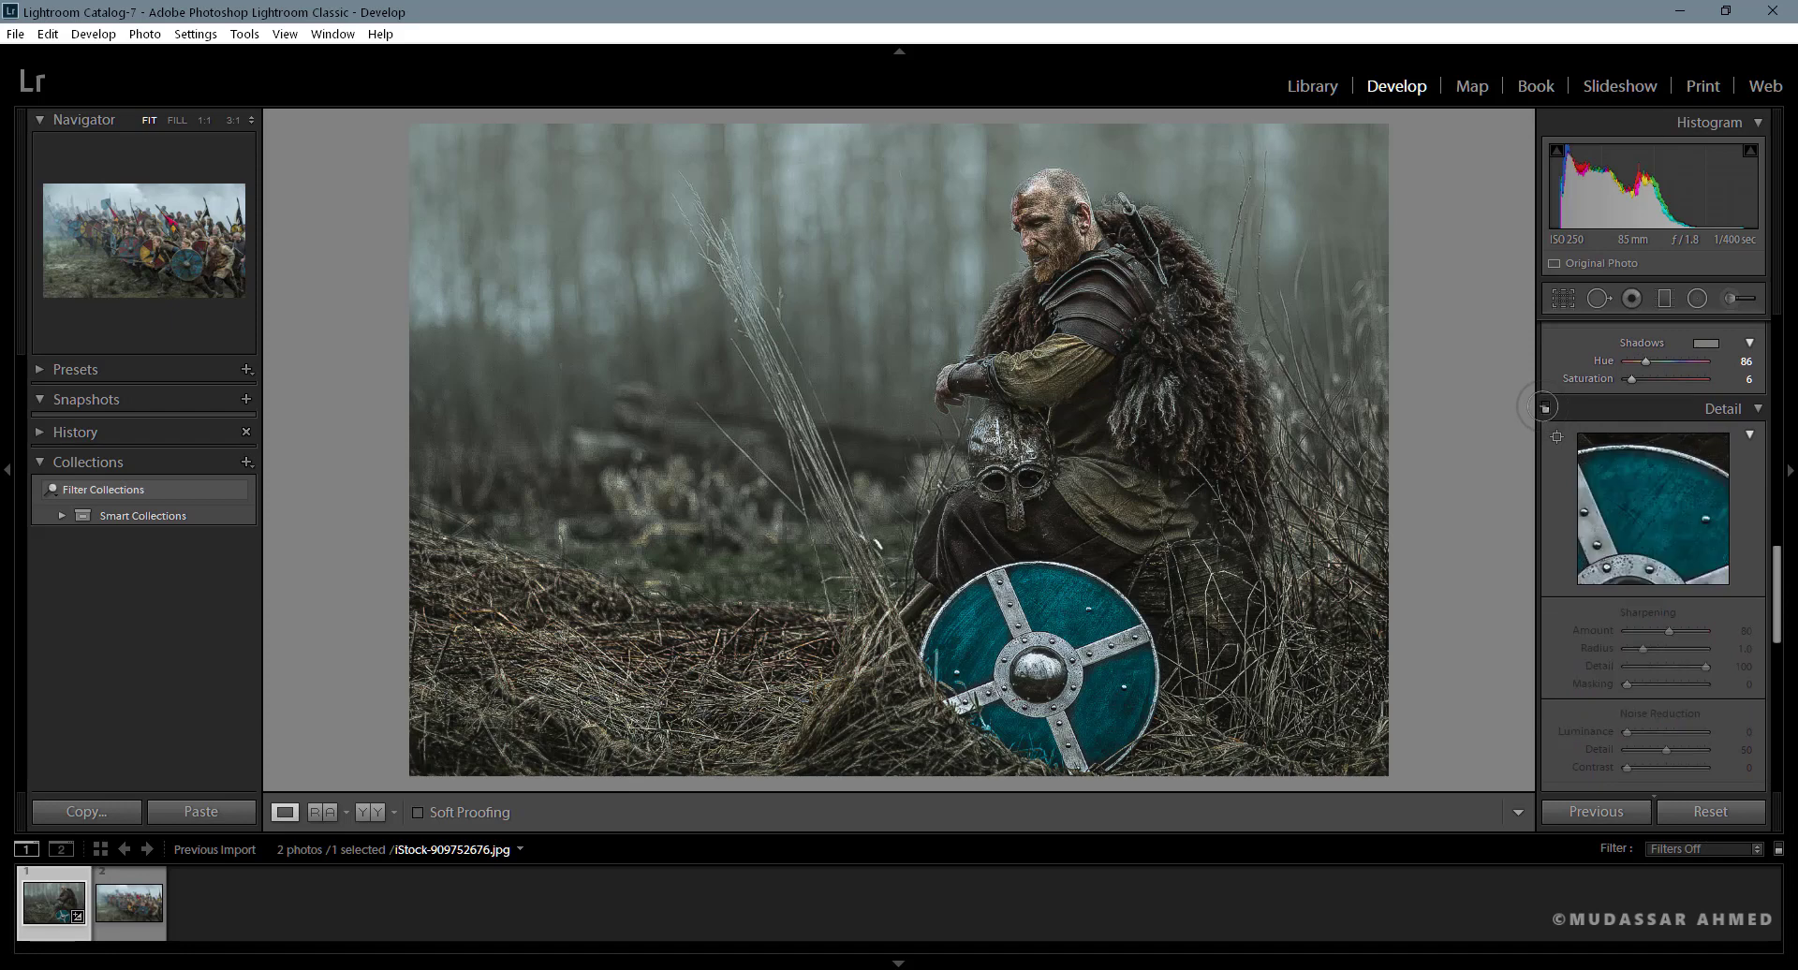
pyautogui.click(1544, 407)
pyautogui.moveTo(1669, 630); pyautogui.dragTo(1645, 630)
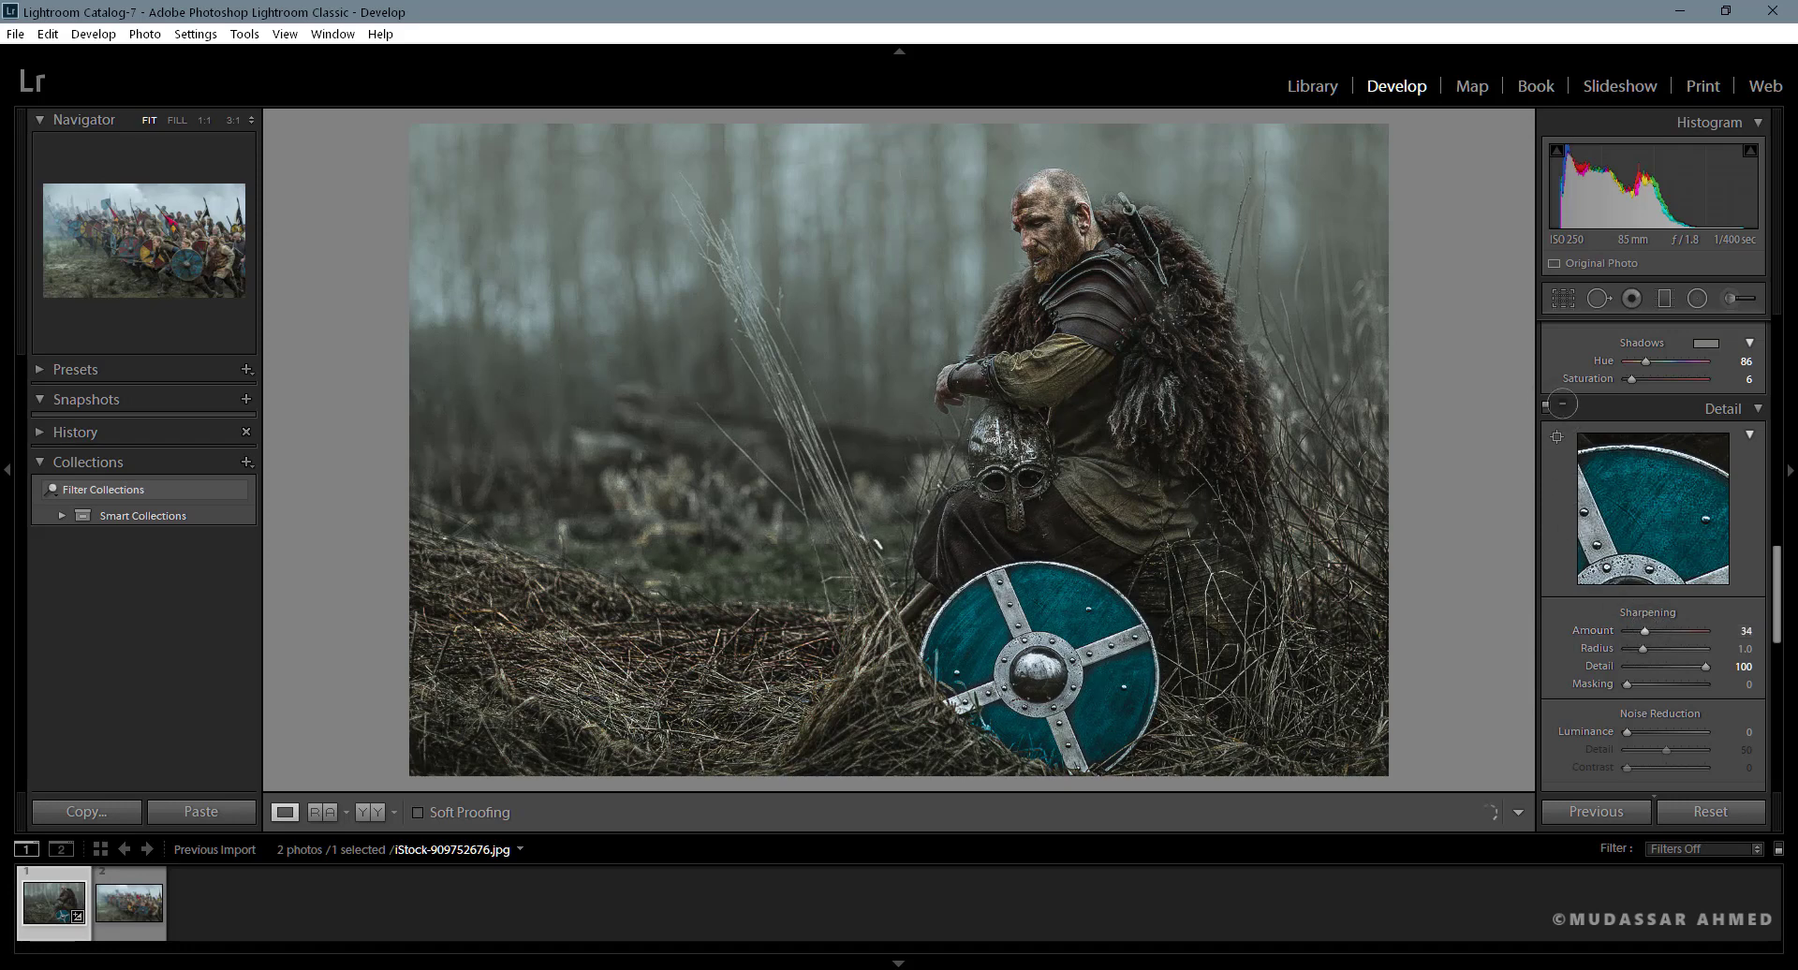
pyautogui.click(1546, 408)
pyautogui.click(1546, 407)
# - Alternate the enlarged warrior photo between its original and graded versions to review the final look
pyautogui.press('\\')
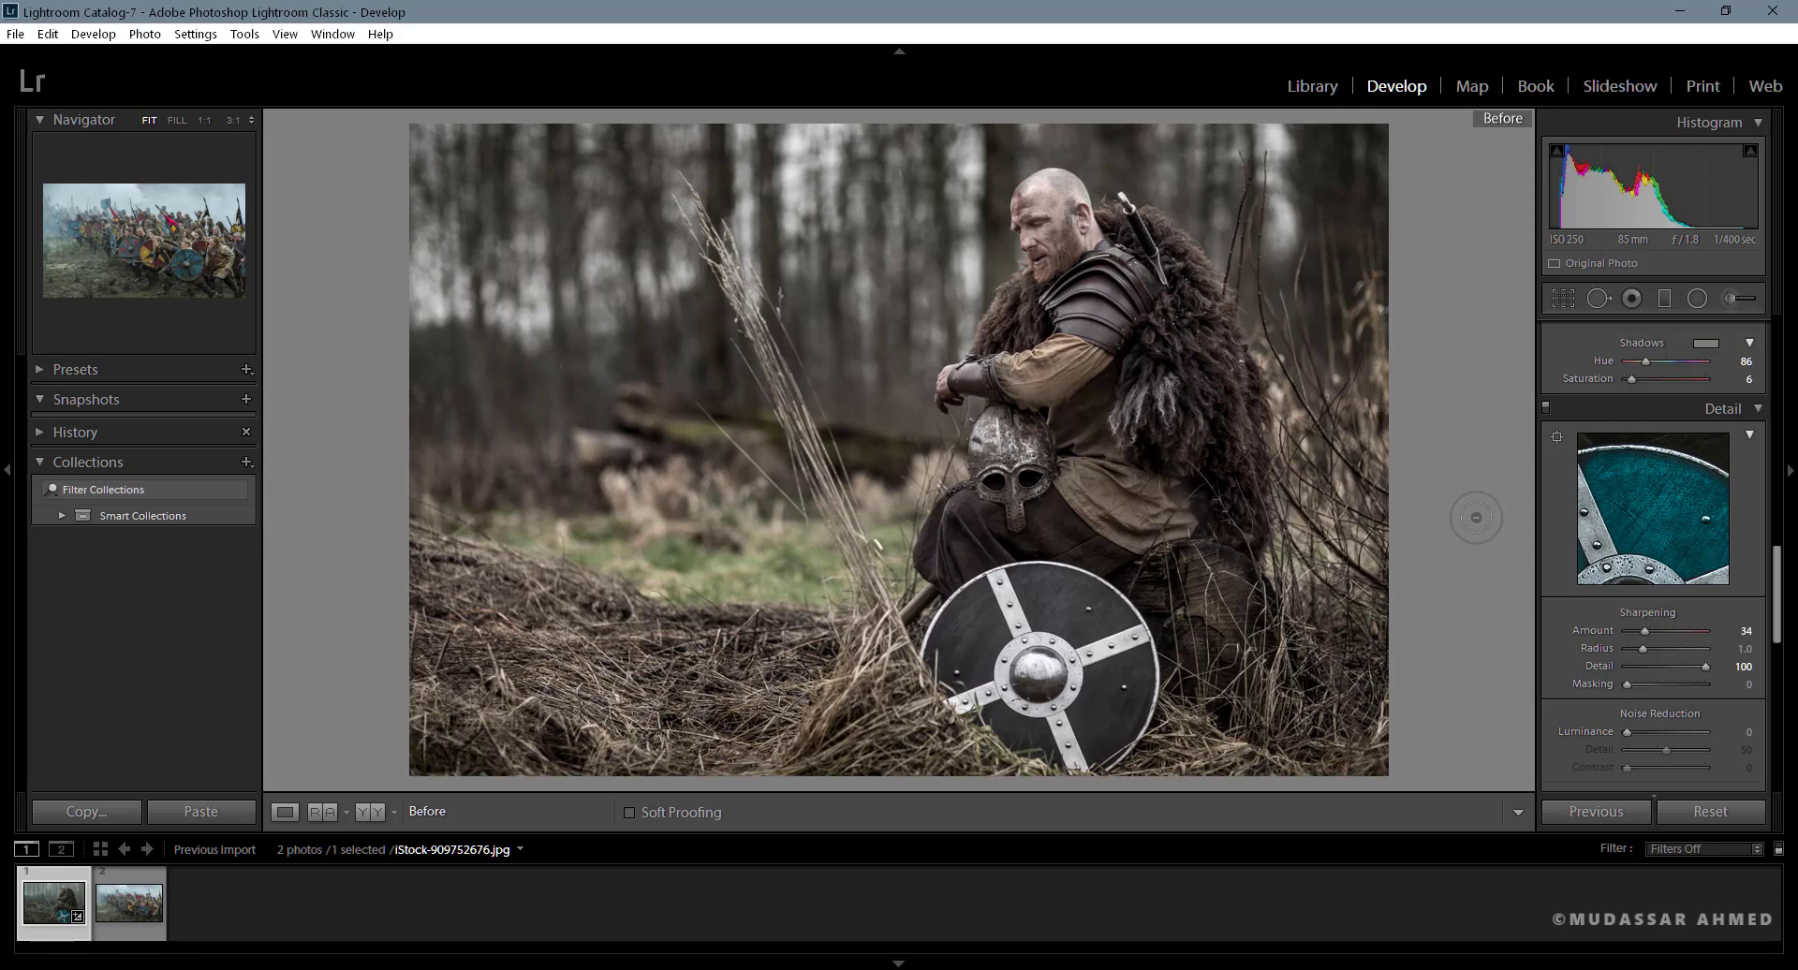
pyautogui.press('\\')
pyautogui.press('\\')
pyautogui.press('\\')
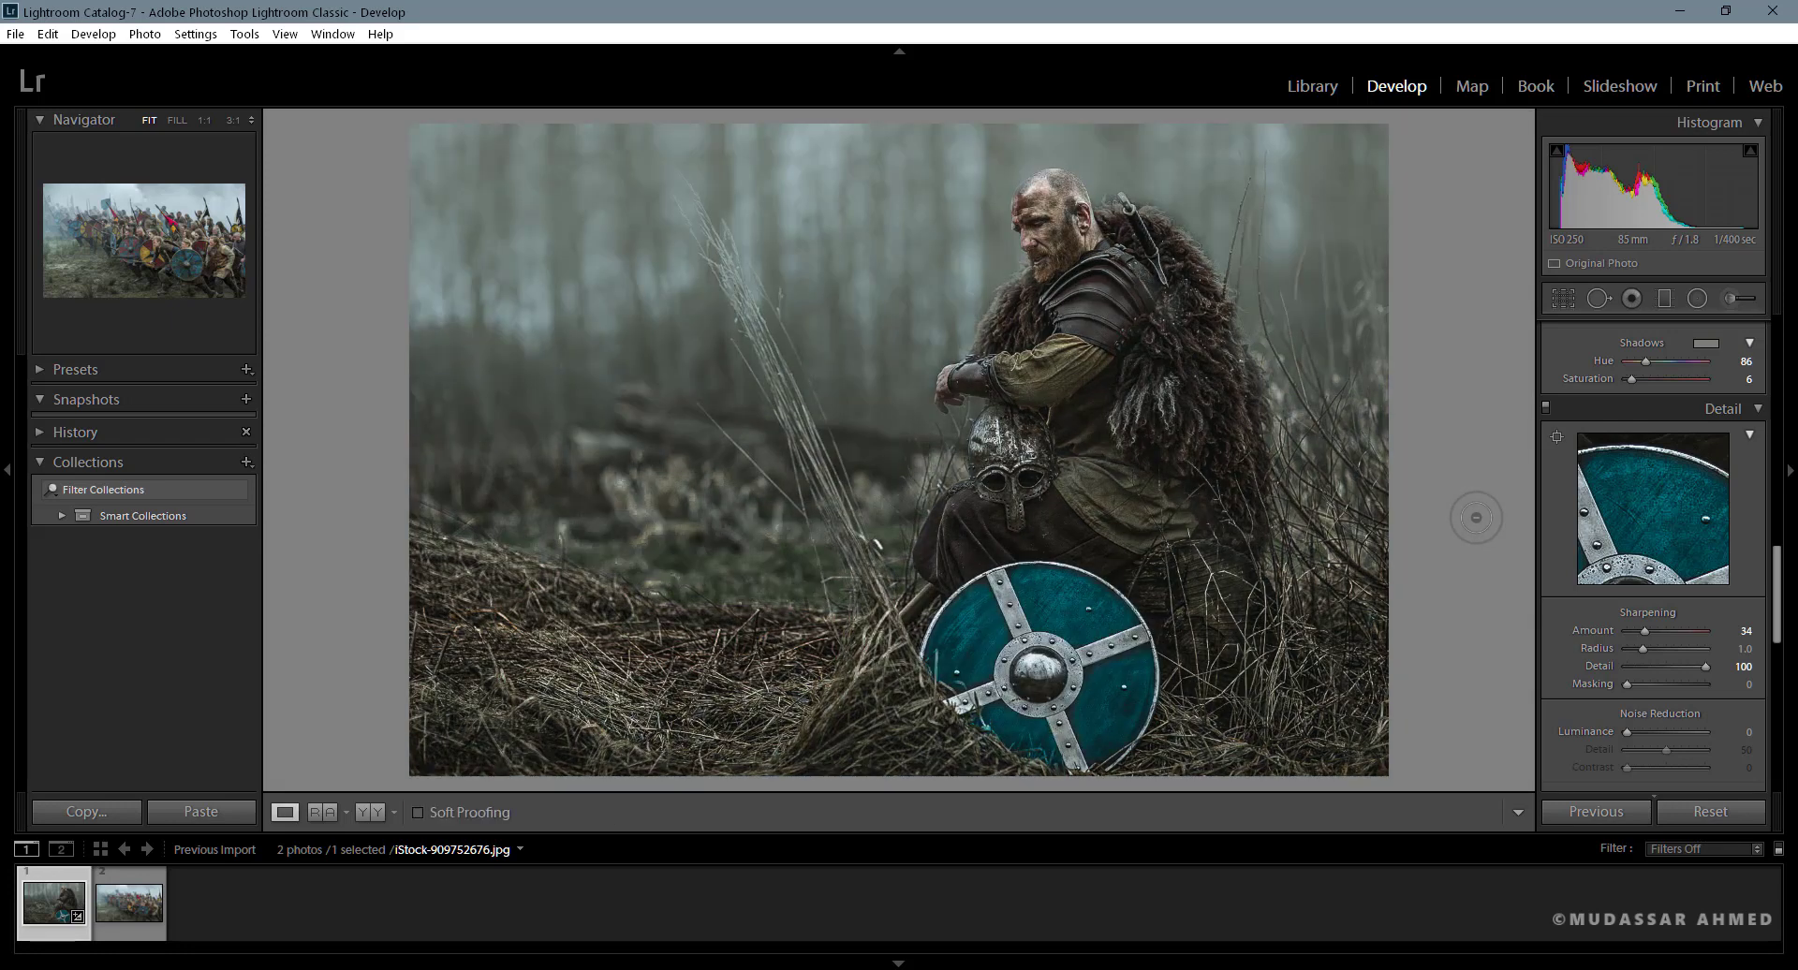